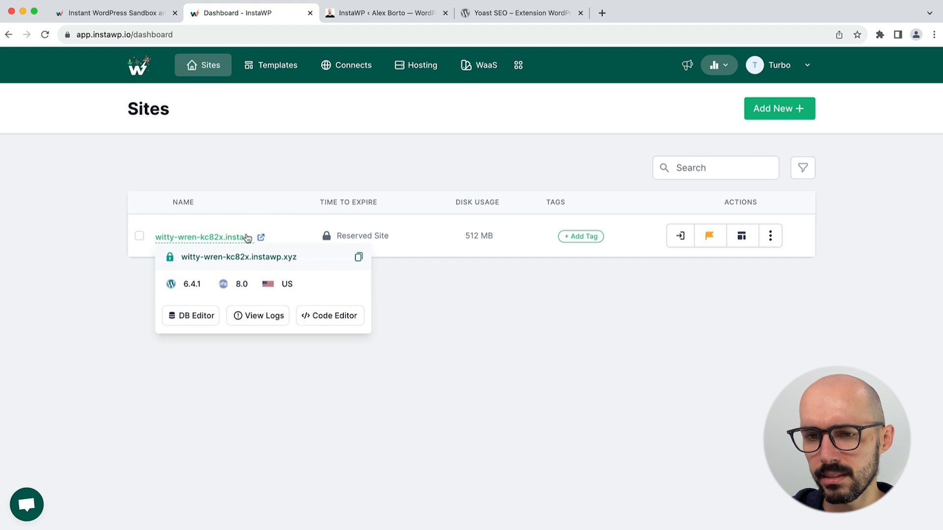
Open the live site's home page from the WordPress admin, look over its hero and projects sections, and close it.
click(388, 15)
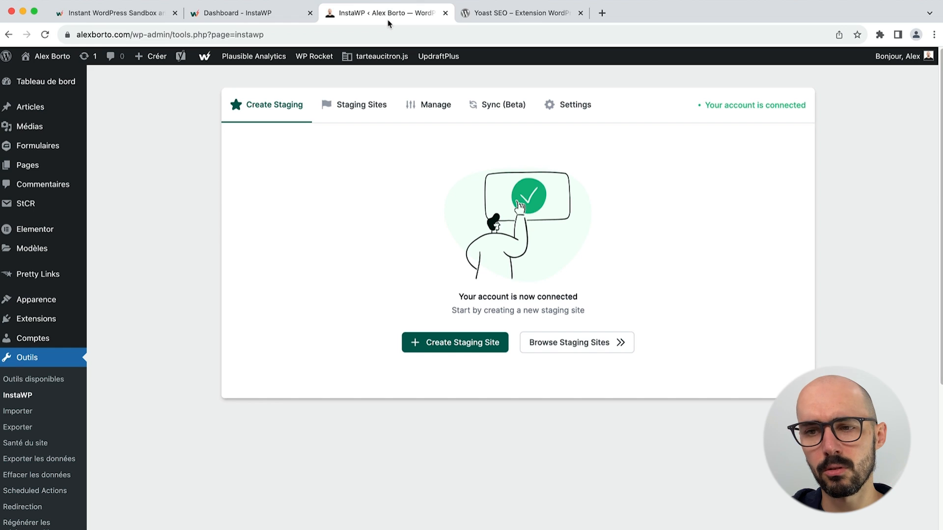
mouse_move(52, 57)
super+click(55, 77)
click(476, 17)
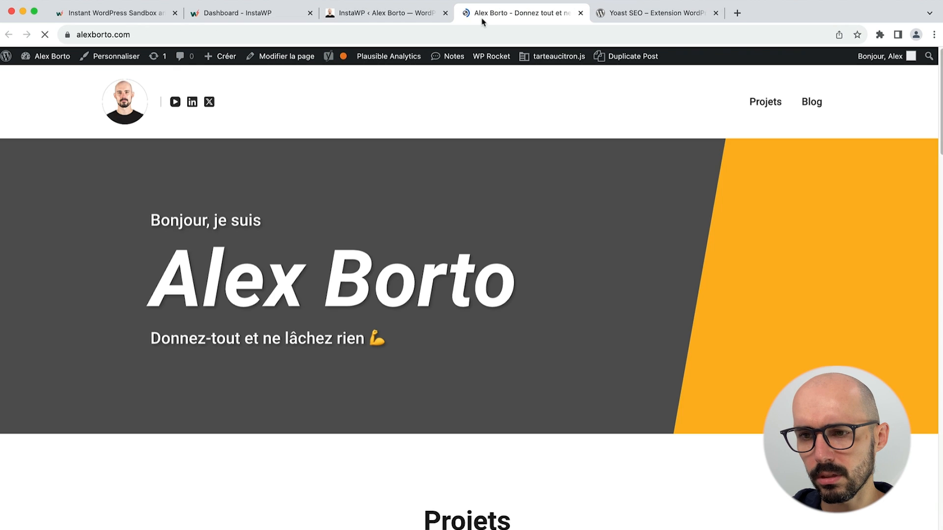
scroll(452, 221, down, 6)
scroll(454, 225, up, 10)
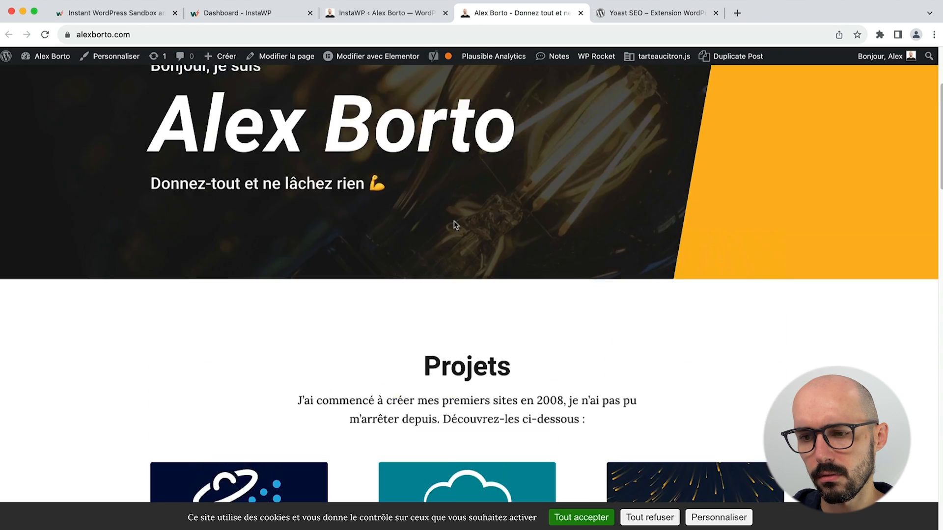
key(super+w)
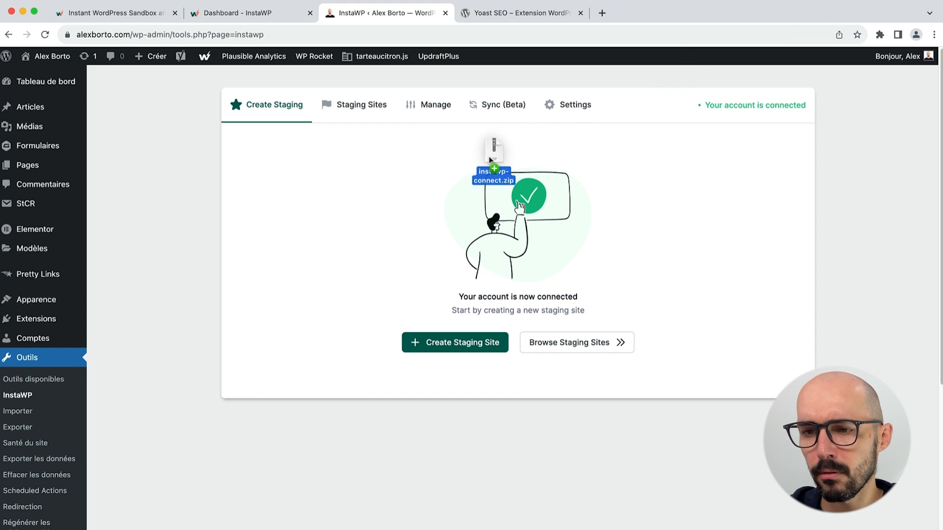
View the list of connected sites in the InstaWP dashboard.
click(283, 11)
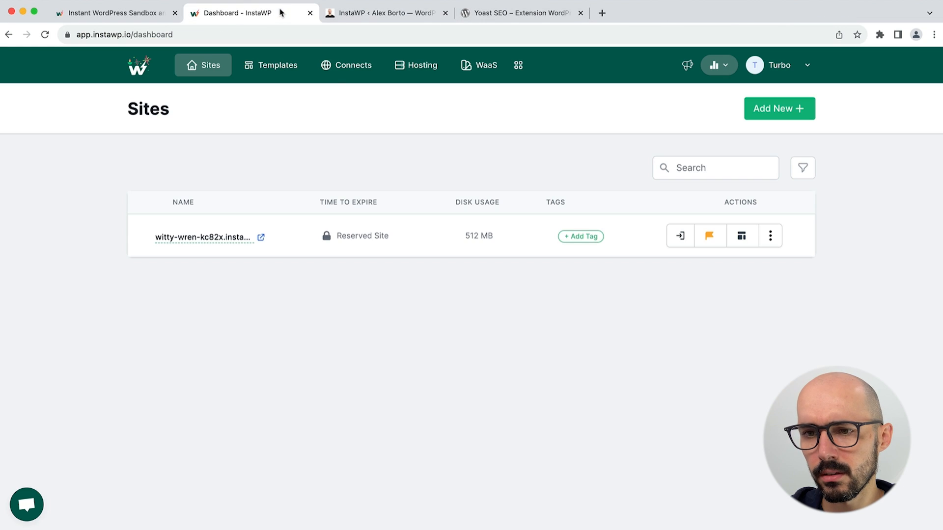
click(337, 68)
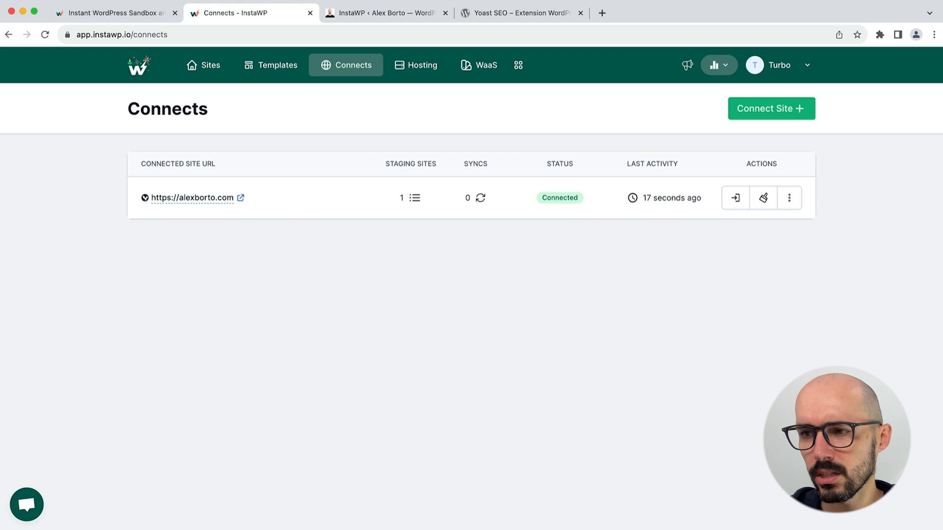
drag(771, 3, 847, 0)
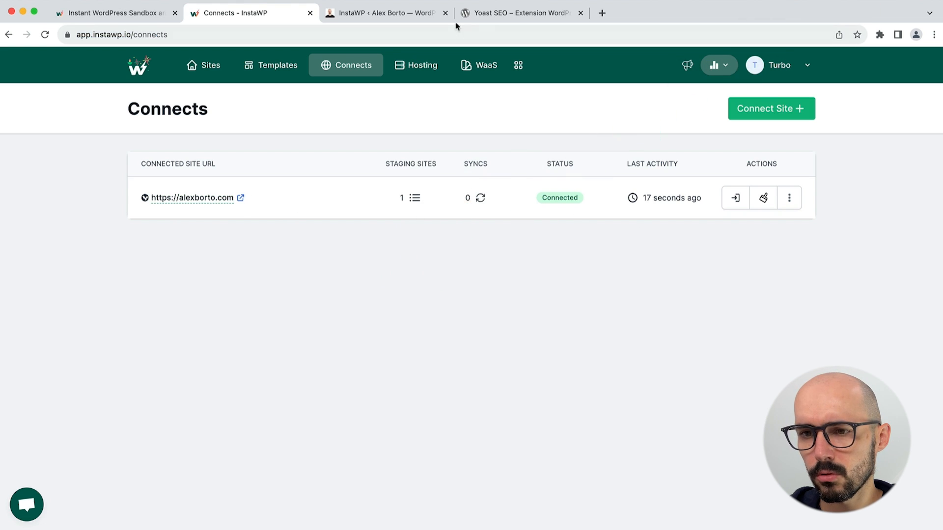
Go through the InstaWP plugin's staging wizard in the WordPress admin, using Full Staging with no options or exclusions, up to the confirmation stage.
click(364, 20)
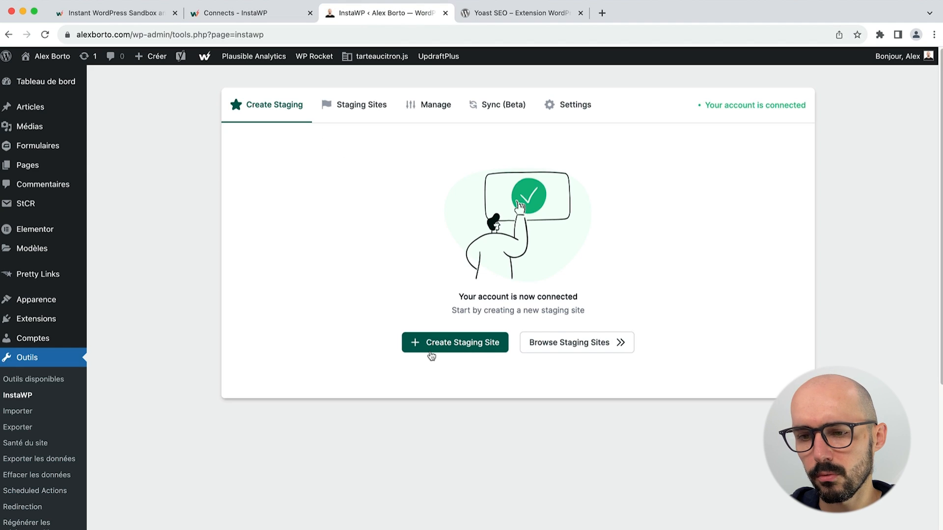
click(364, 115)
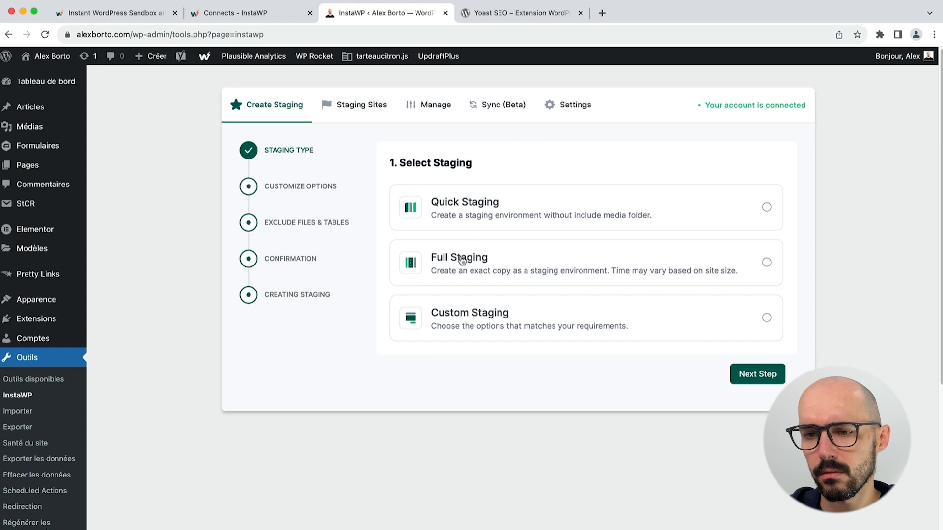
click(511, 258)
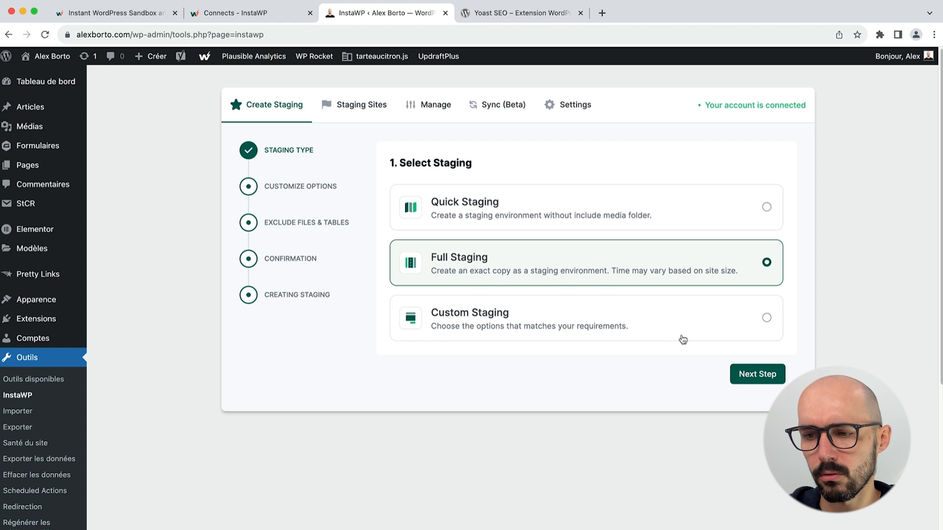
click(743, 376)
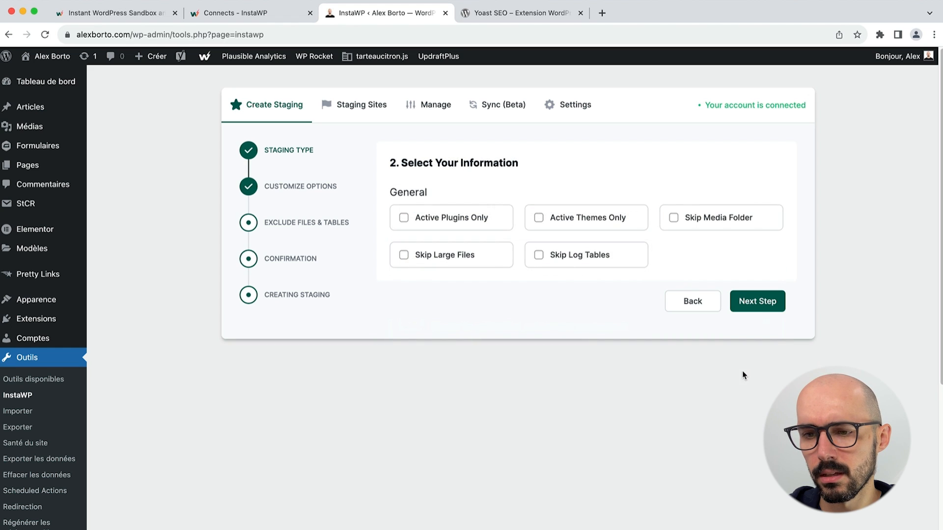
click(453, 223)
click(461, 223)
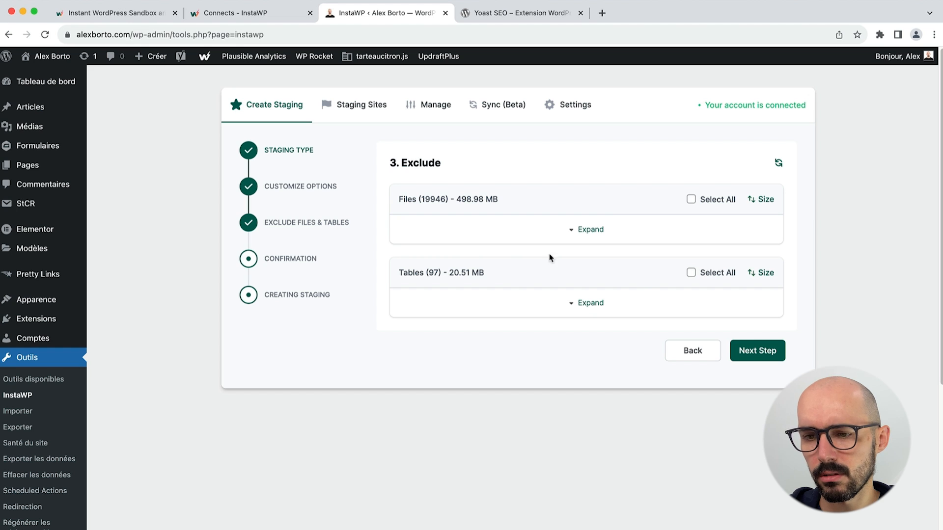
click(759, 351)
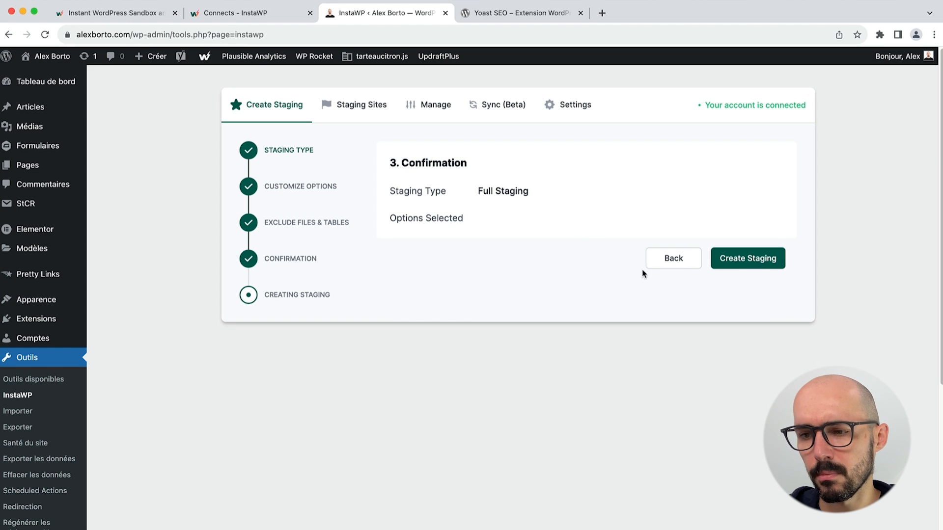
Check the plugin's staging site list, and log in to witty-wren-kc82x.instawp.xyz from the InstaWP dashboard's Sites list.
click(375, 104)
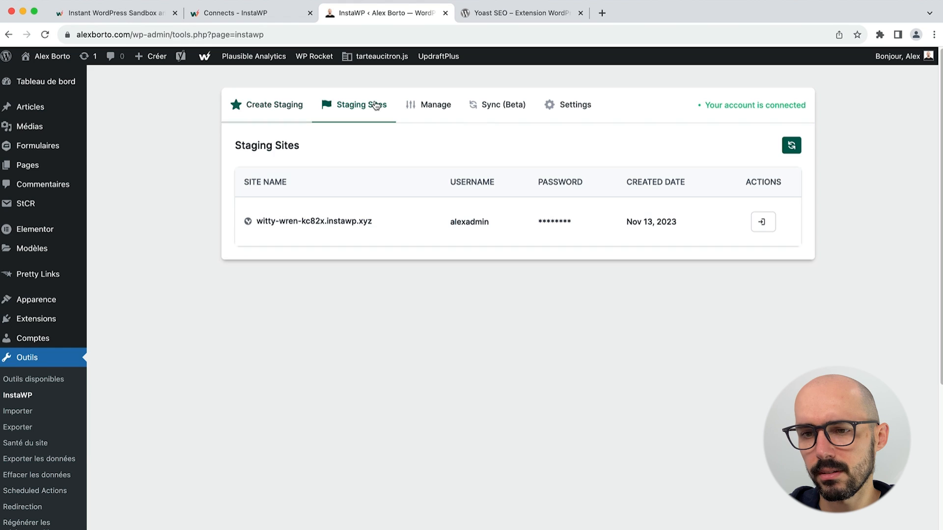
click(260, 18)
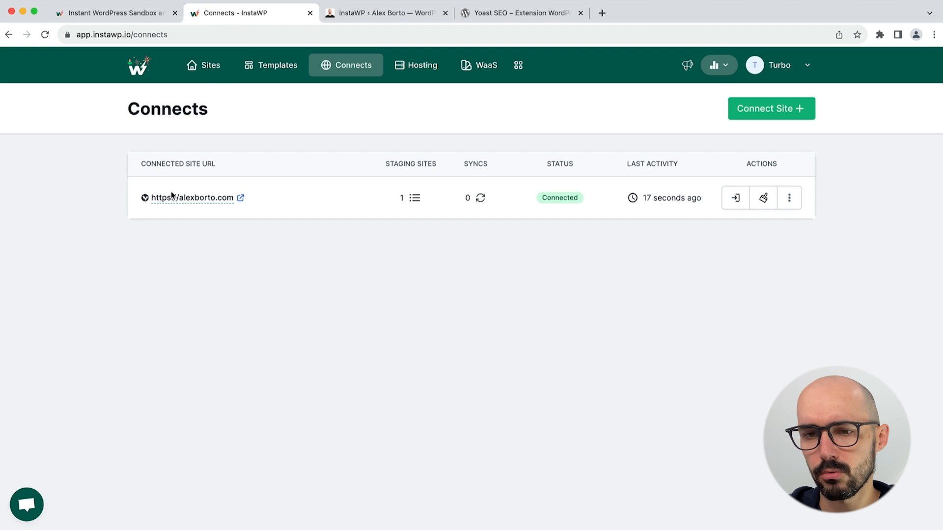
click(211, 69)
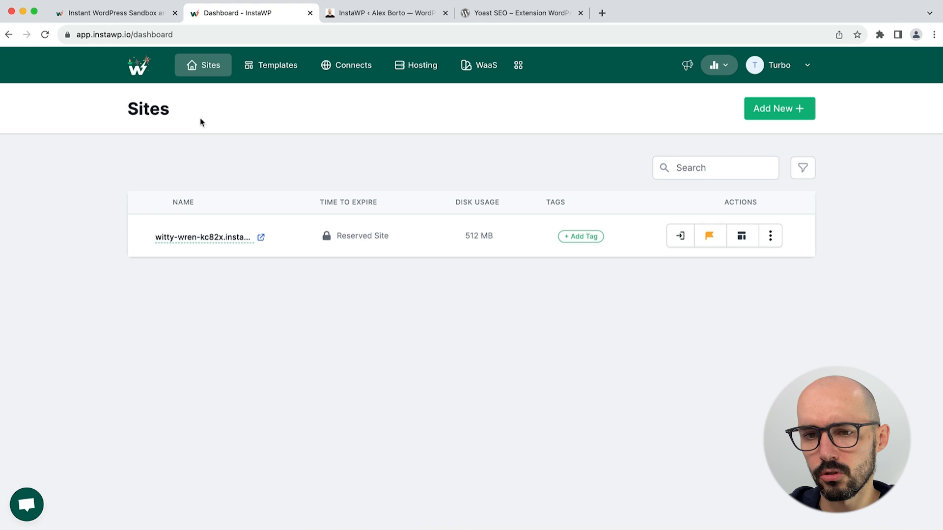
click(680, 236)
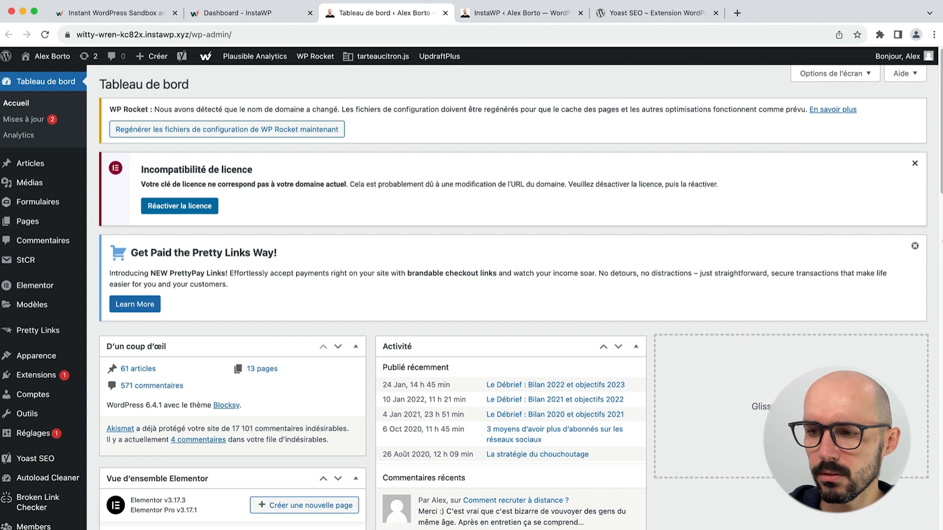
Dismiss the Pretty Links and Elementor licence notices on the staging dashboard and regenerate the WP Rocket configuration files.
click(914, 246)
click(915, 164)
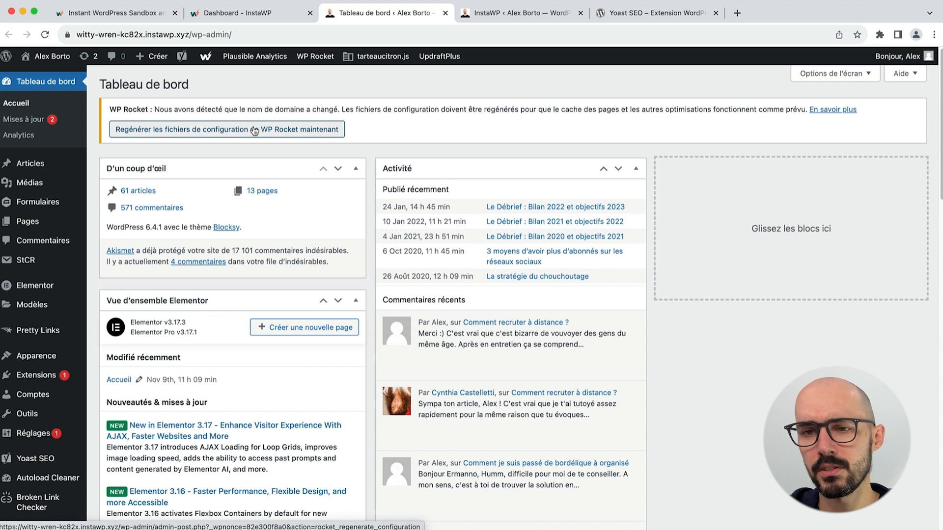
click(254, 130)
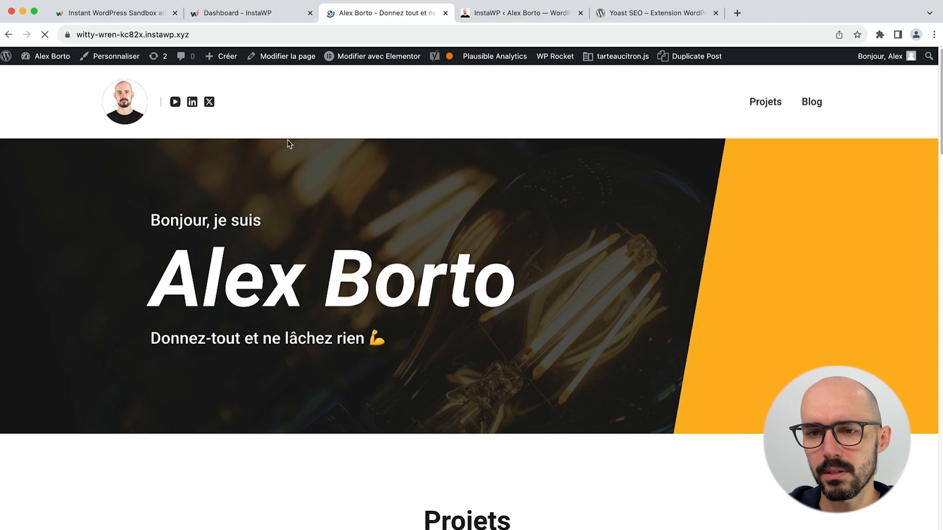
Look over the staging site's home page down to the YouTube section and close it.
scroll(287, 143, down, 20)
scroll(288, 142, up, 15)
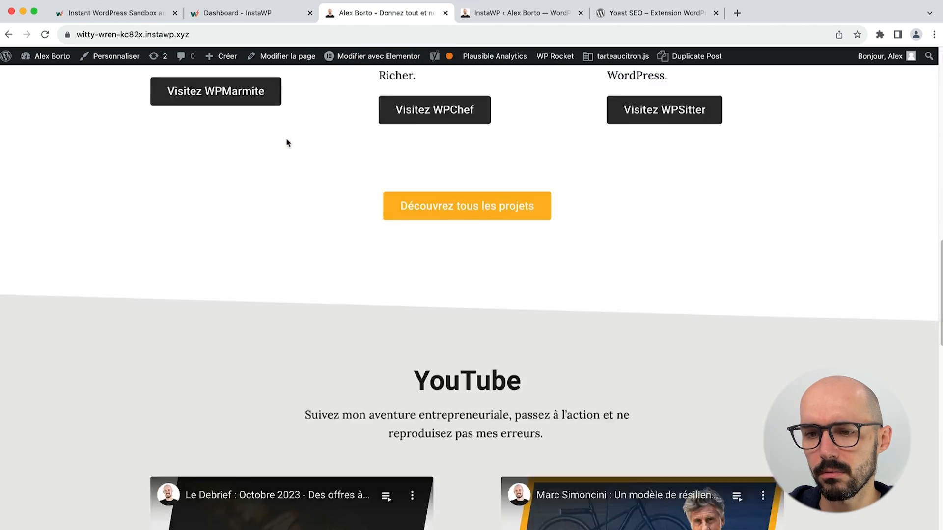
scroll(287, 143, up, 10)
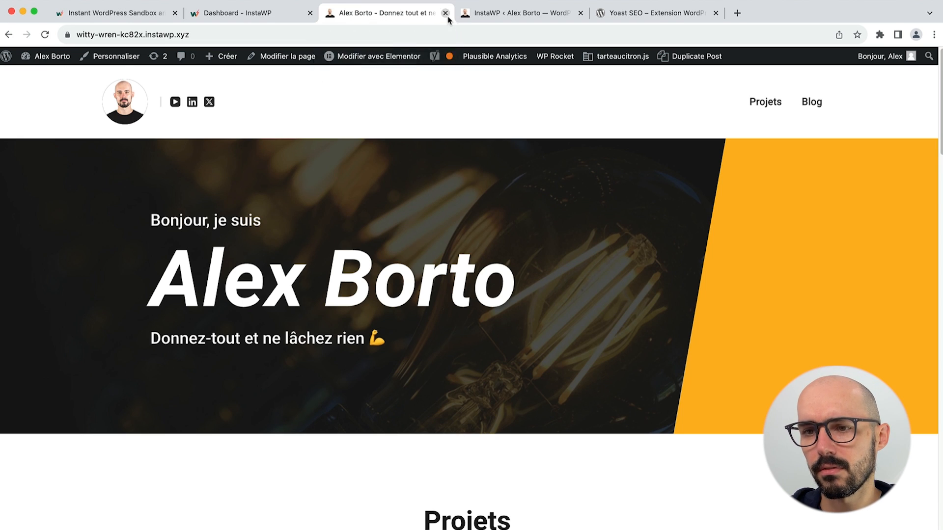
click(446, 13)
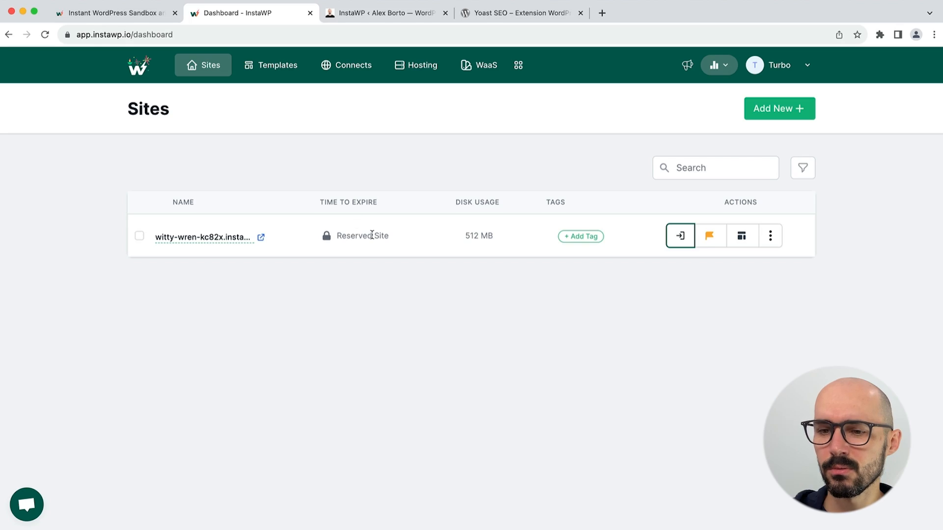
Examine the staging site's expiry status and its list of common options in the Sites list.
mouse_move(336, 236)
mouse_down()
mouse_move(398, 241)
mouse_move(326, 237)
mouse_up()
click(361, 238)
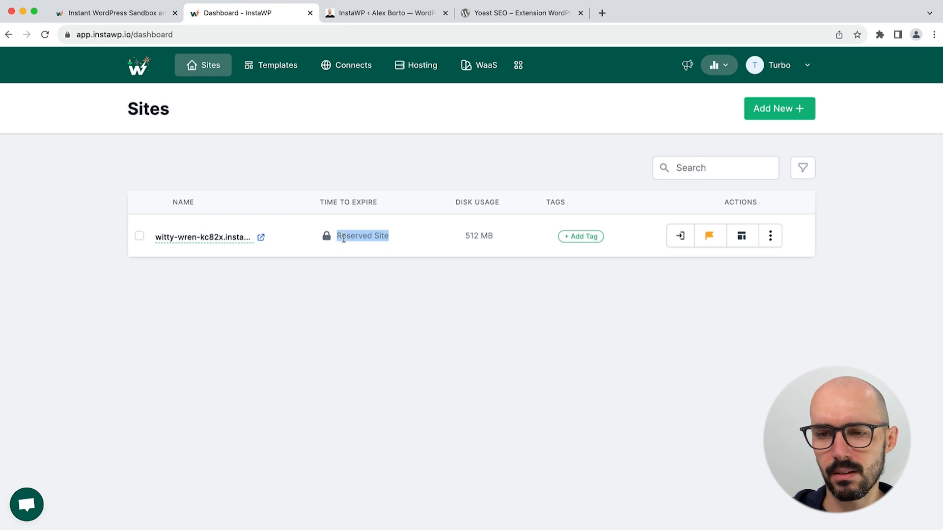
click(380, 239)
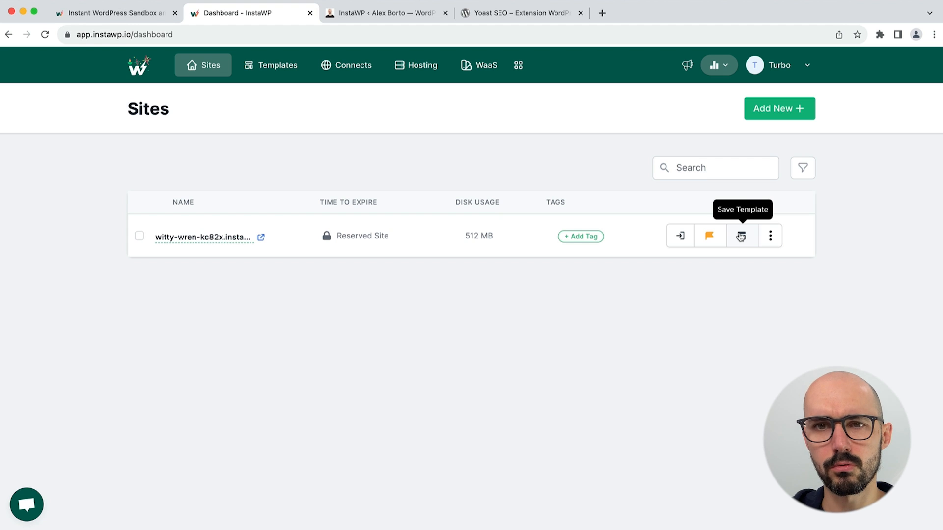
click(770, 236)
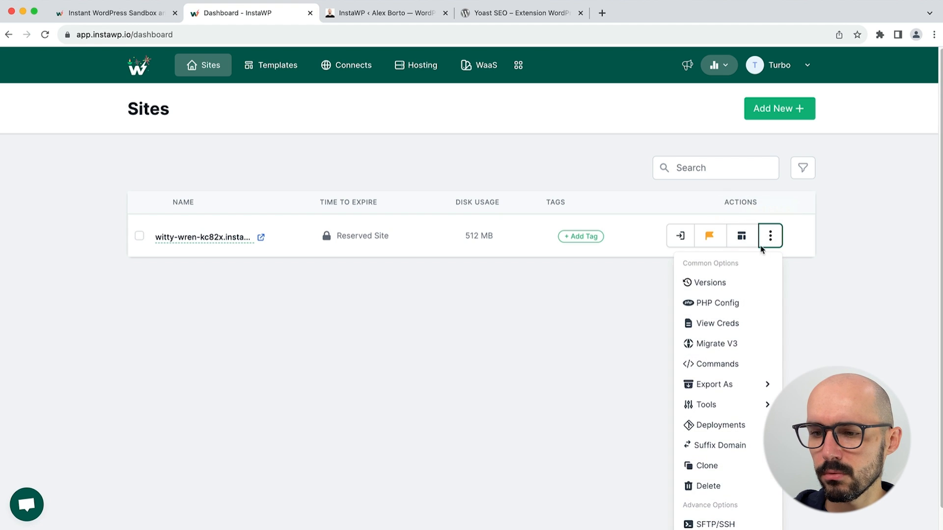
scroll(748, 288, down, 1)
scroll(748, 289, down, 1)
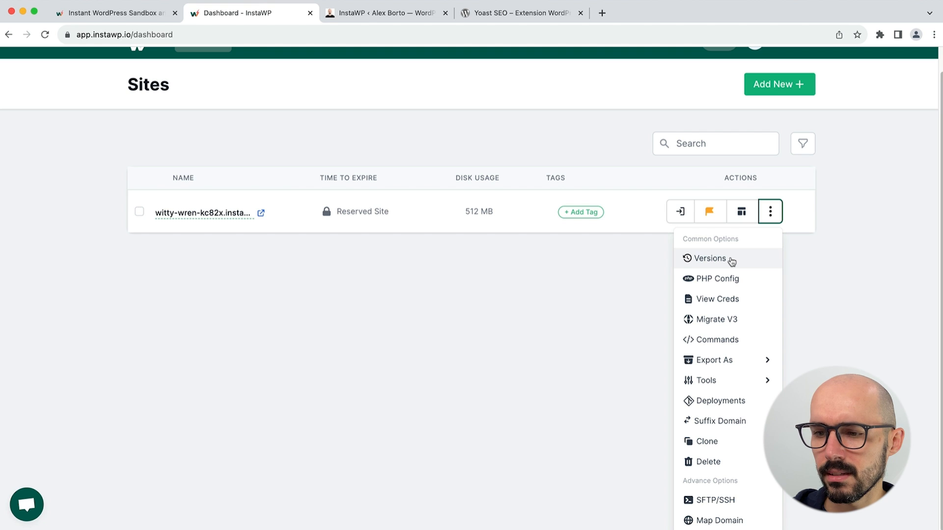
click(729, 271)
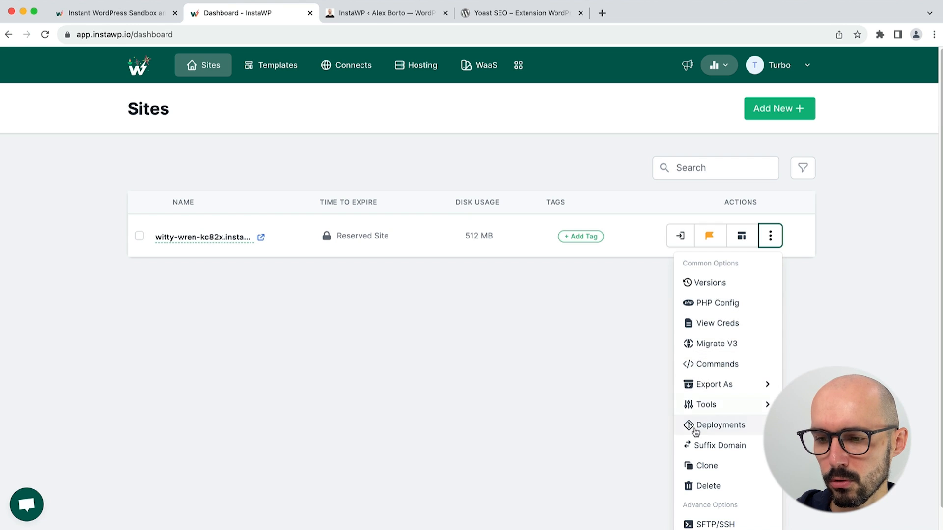
View the staging site's file and folder sizes through its tools, and close the listing.
mouse_move(731, 390)
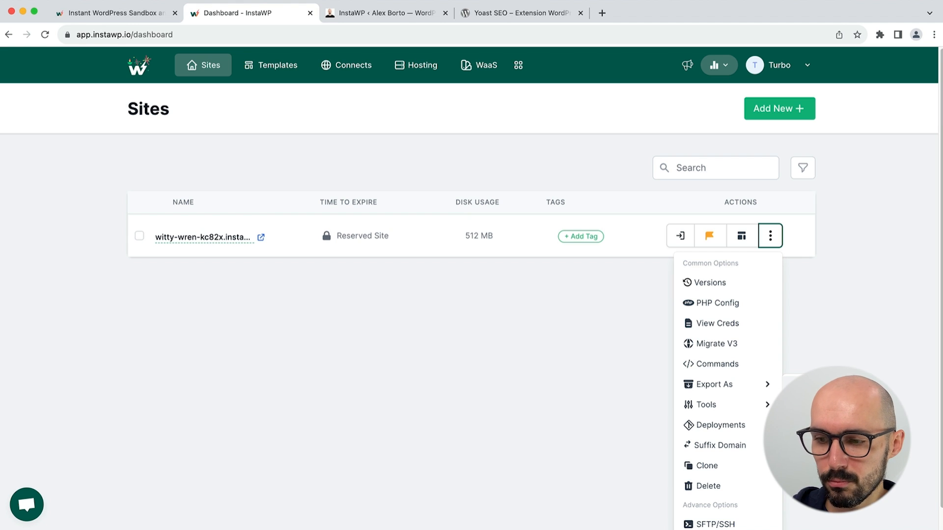
mouse_move(712, 403)
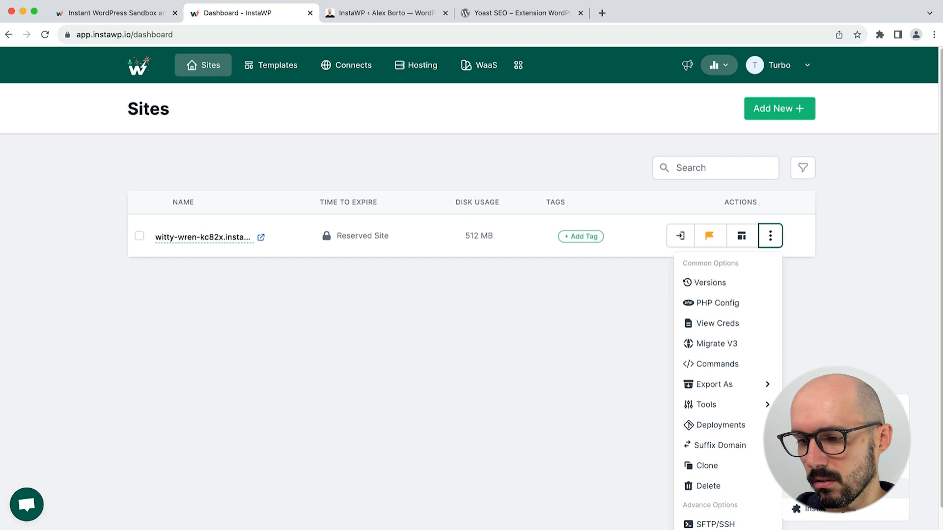
click(815, 489)
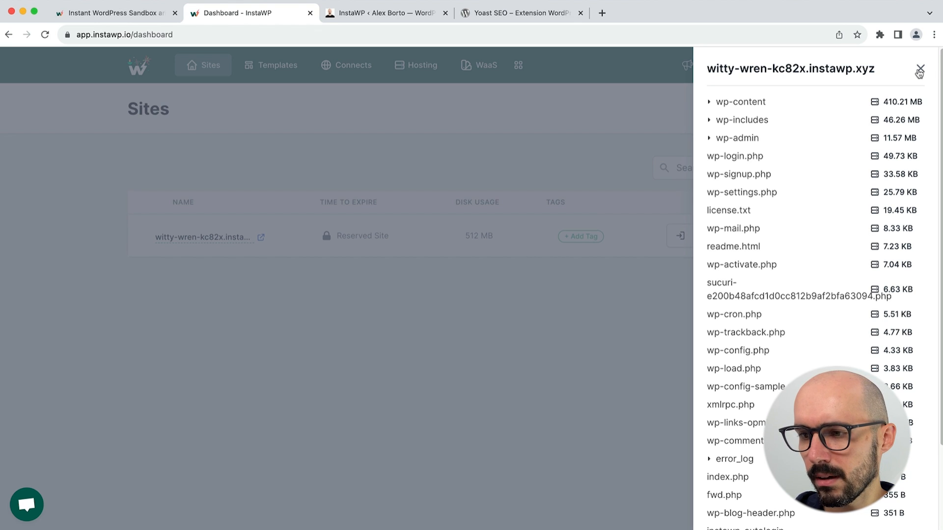
click(919, 68)
View the domains offered for the staging site's suffix domain, and cancel the change.
click(770, 236)
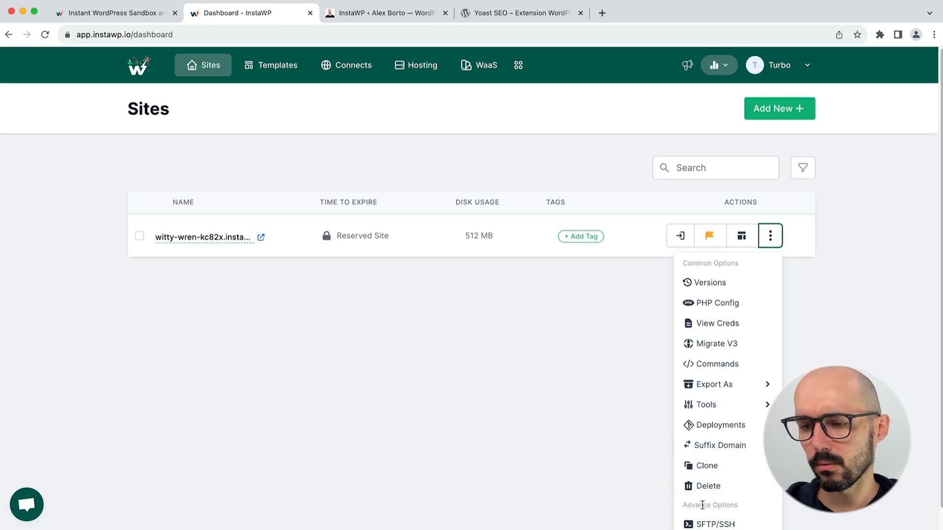
click(719, 445)
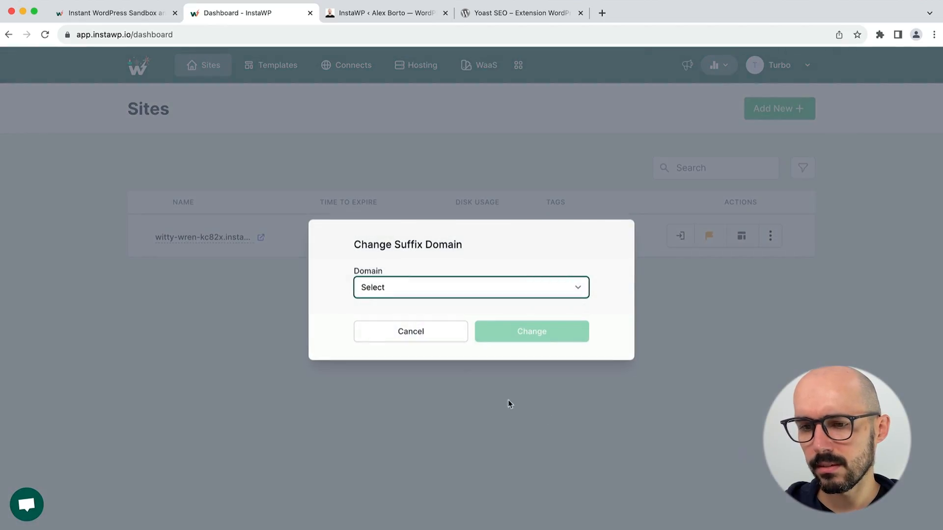
click(409, 285)
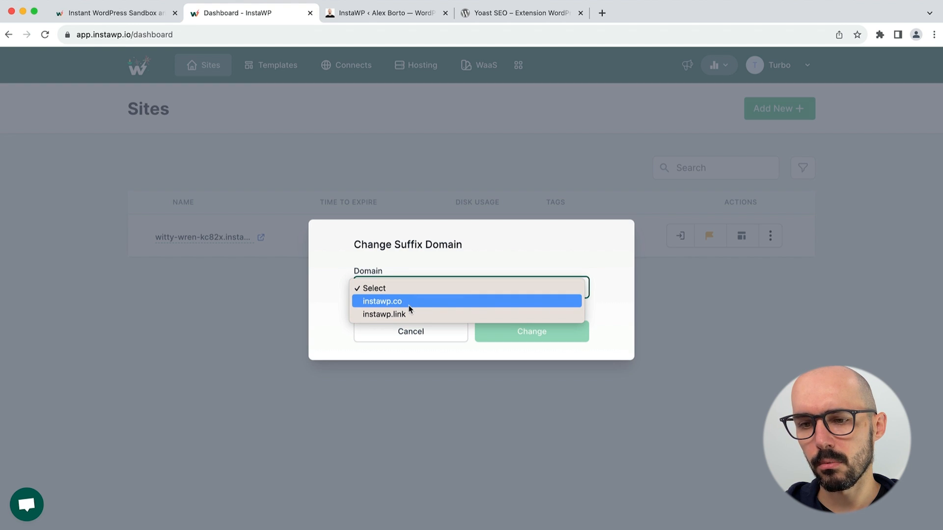
click(416, 332)
click(418, 333)
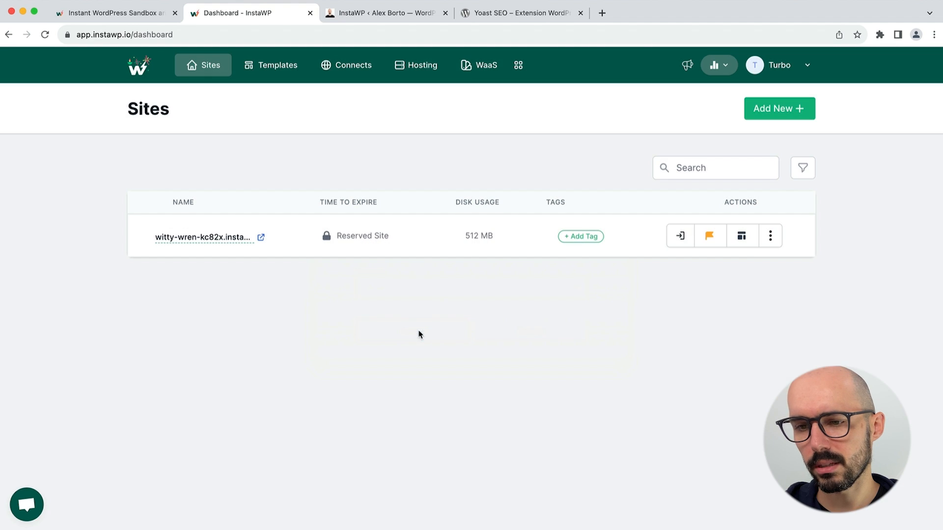
Examine the staging site's custom domain mapping settings, from the domain name field to the CNAME target.
click(774, 247)
scroll(728, 396, down, 1)
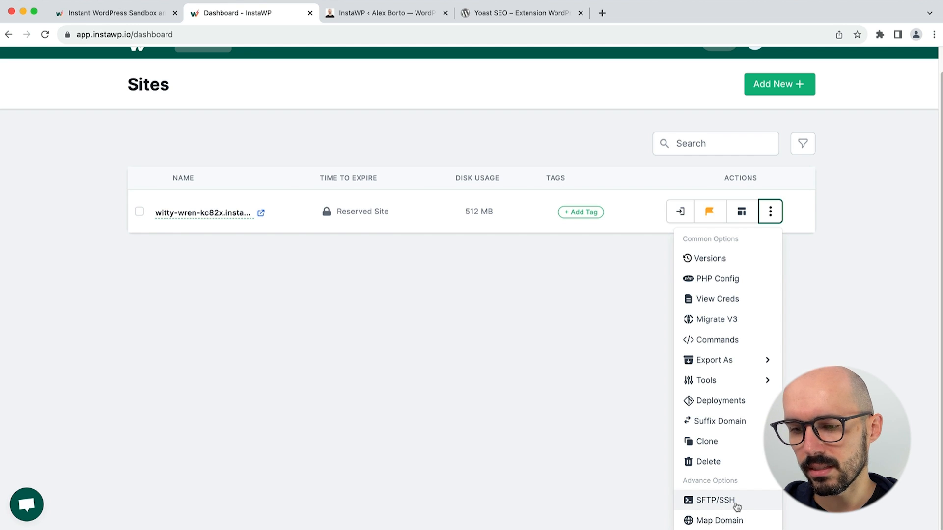
click(729, 521)
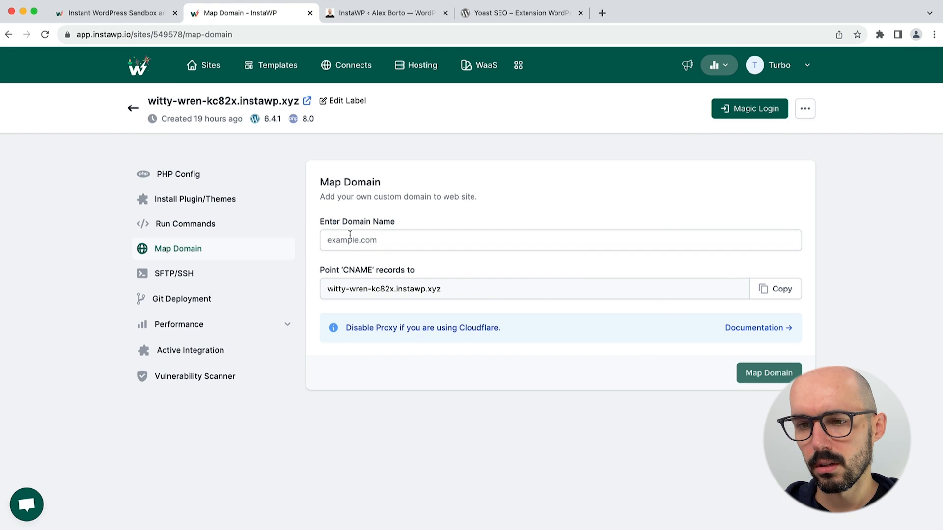
click(350, 235)
click(413, 222)
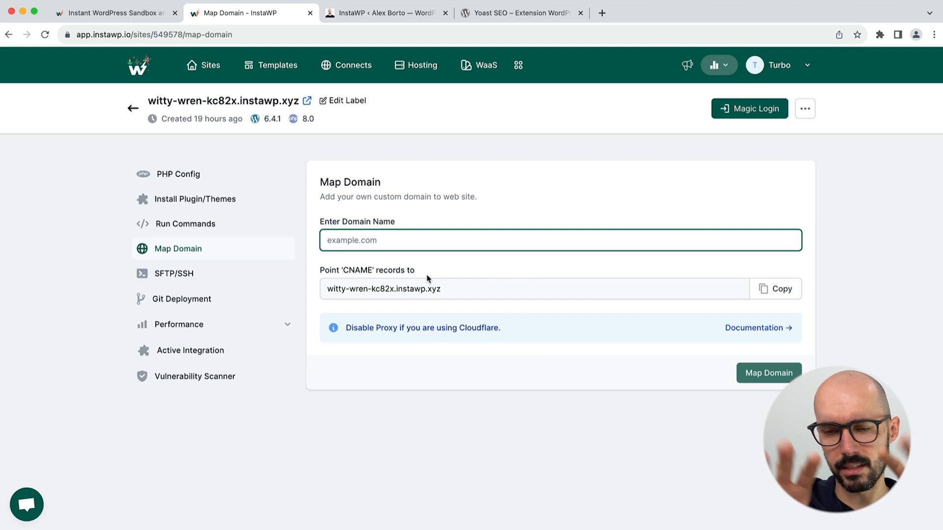
drag(453, 289, 332, 284)
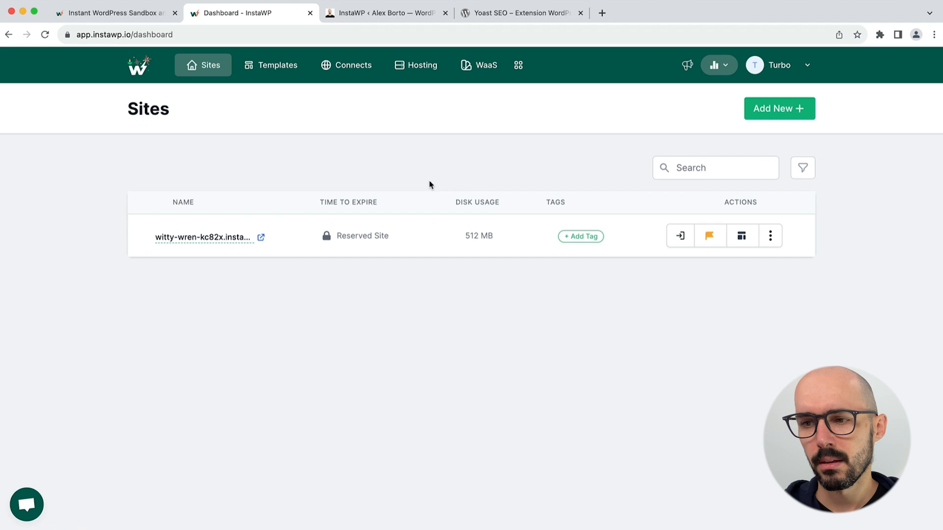
Start a new WordPress site from scratch with the iThemes security plugin and Yoast SEO selected.
click(798, 114)
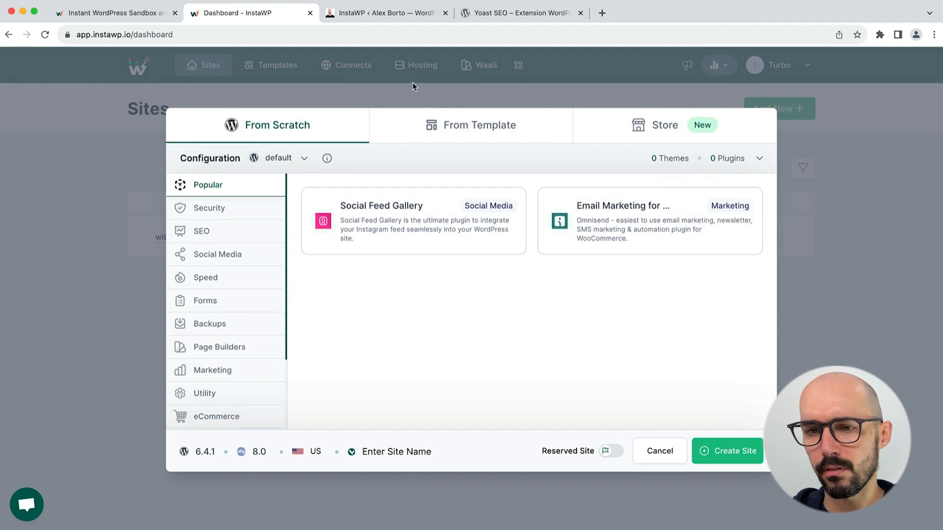
click(235, 206)
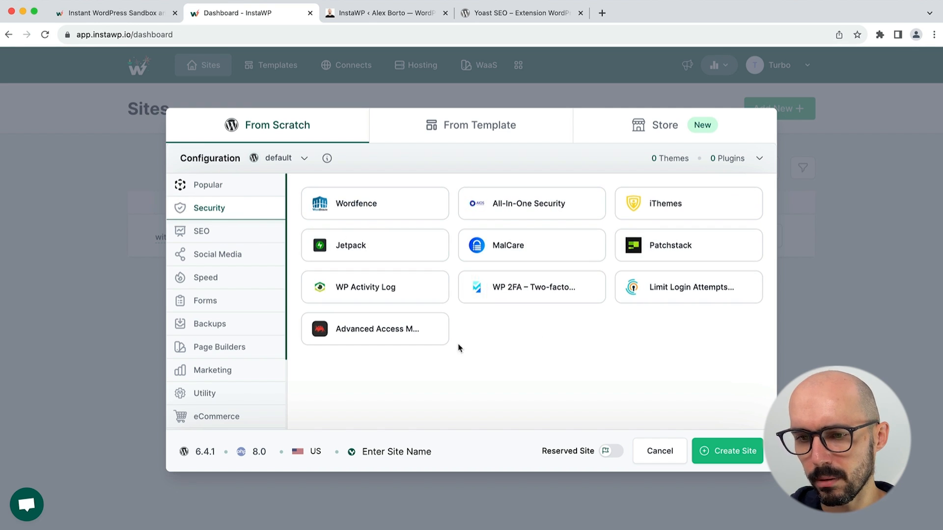
click(712, 209)
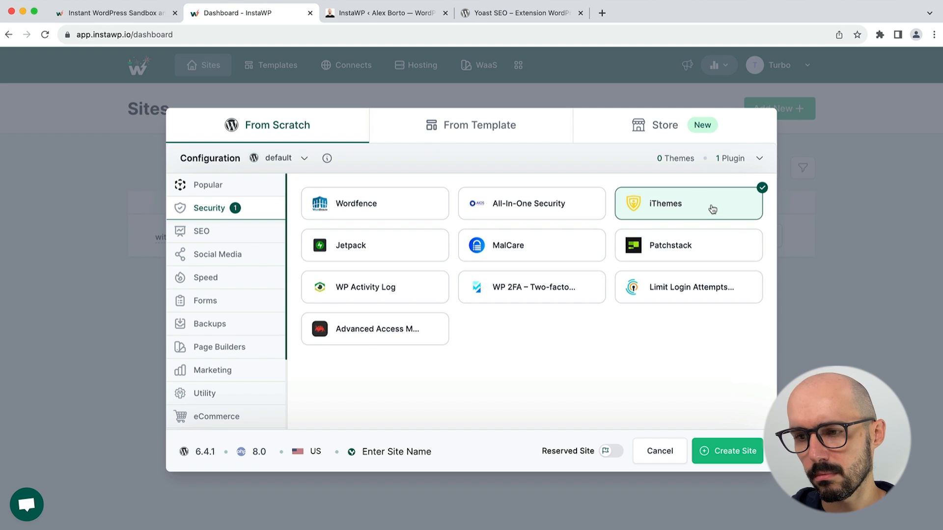
click(249, 236)
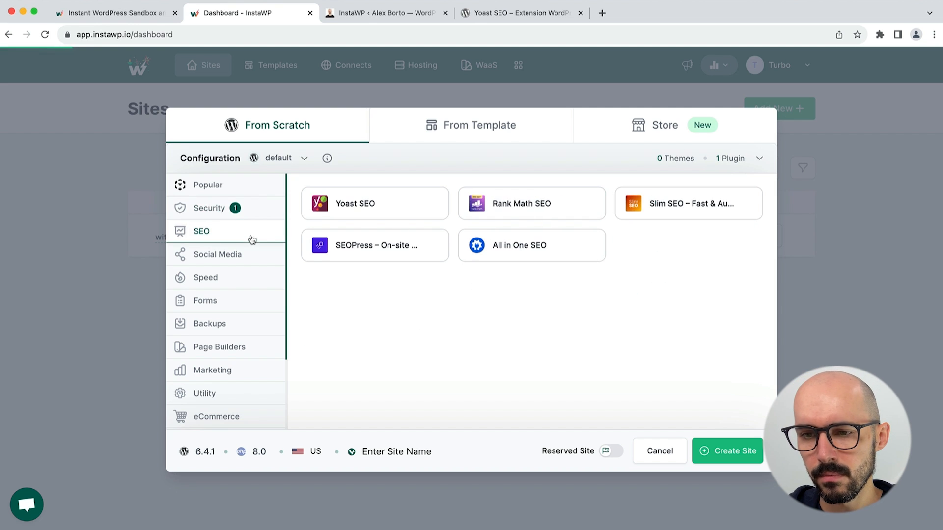
click(420, 219)
Add the Ninja Forms plugin and the UpdraftPlus backup plugin to the new site.
click(245, 262)
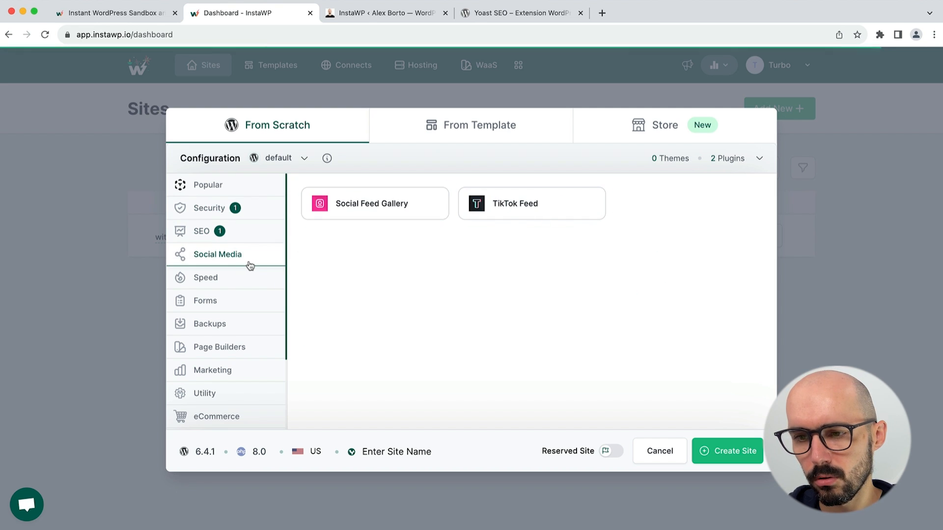
click(263, 282)
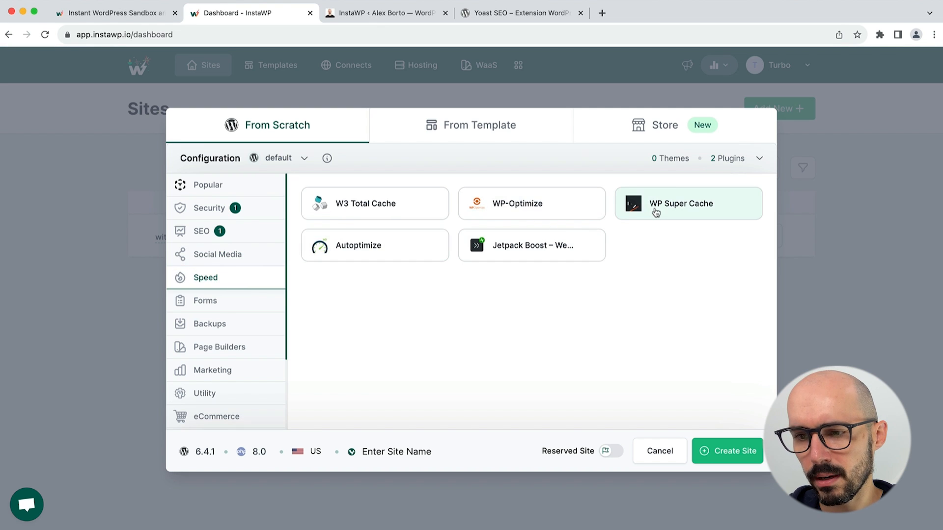
click(254, 306)
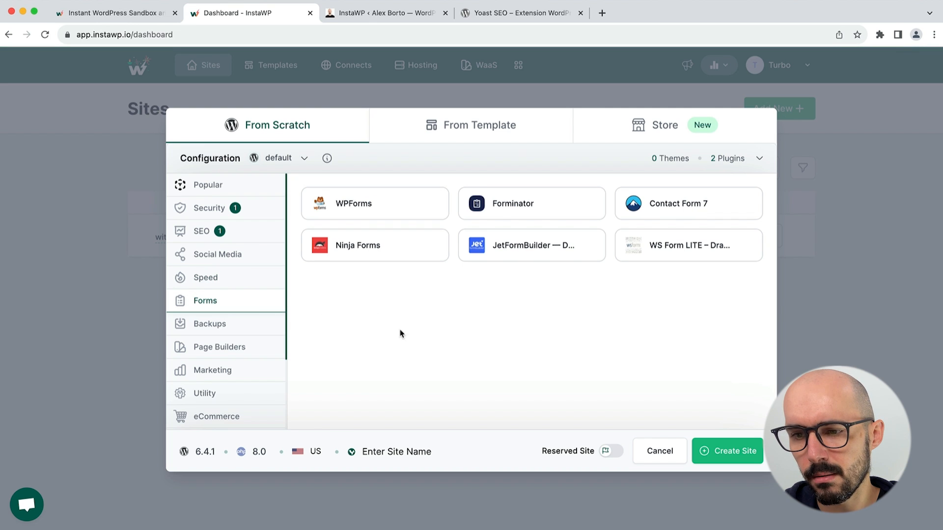
click(438, 250)
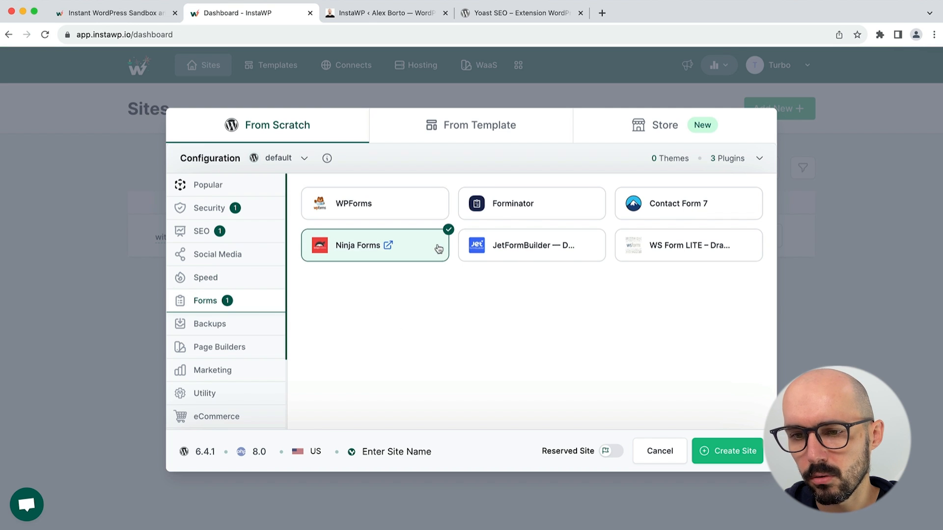
click(243, 328)
click(435, 203)
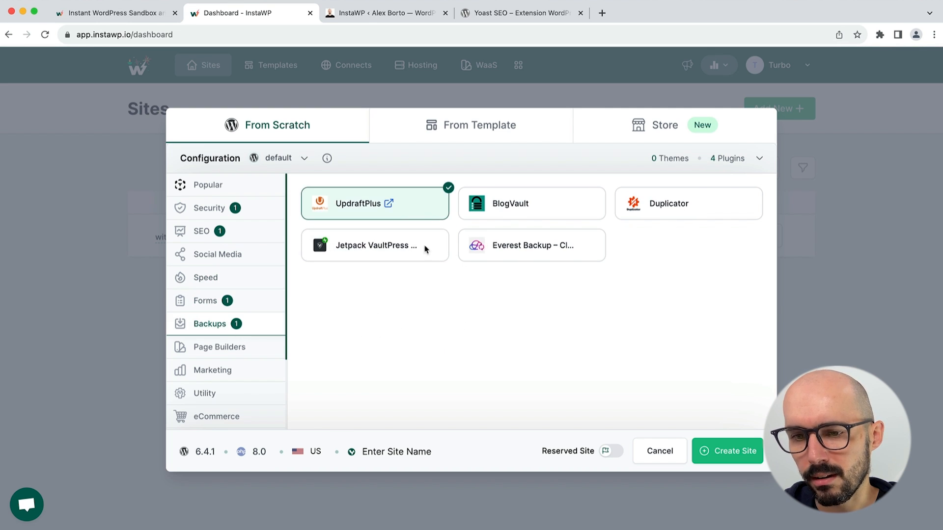
Add the Elementor page builder to the new site, and look through the marketing, utility and eCommerce plugins.
scroll(248, 293, down, 3)
click(259, 265)
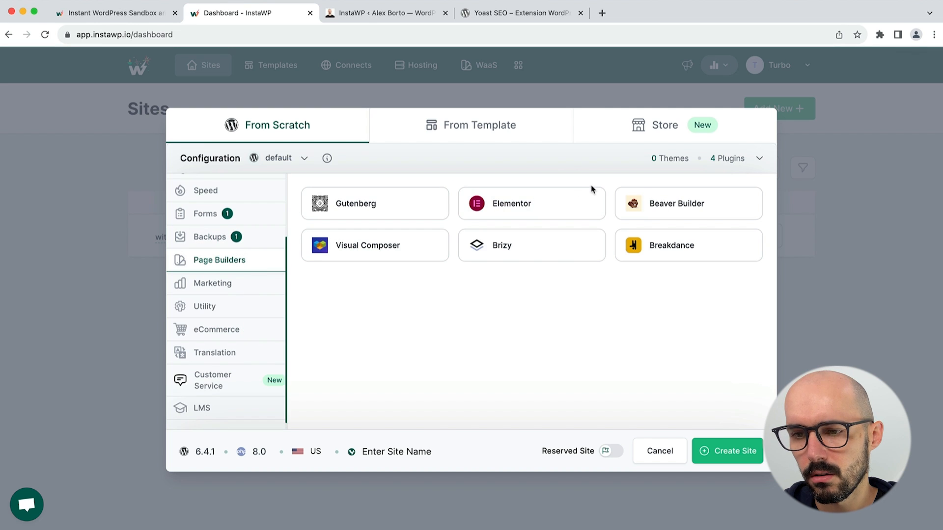
click(581, 205)
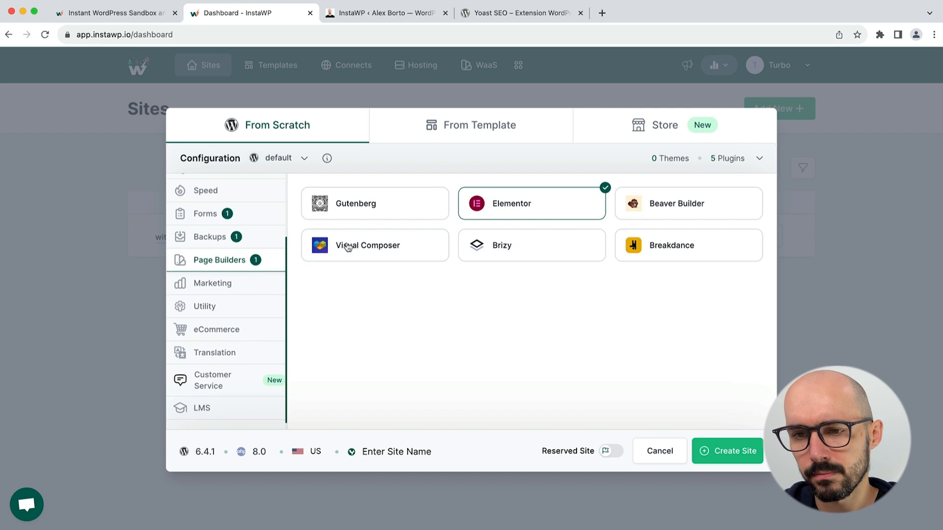
click(422, 213)
click(423, 213)
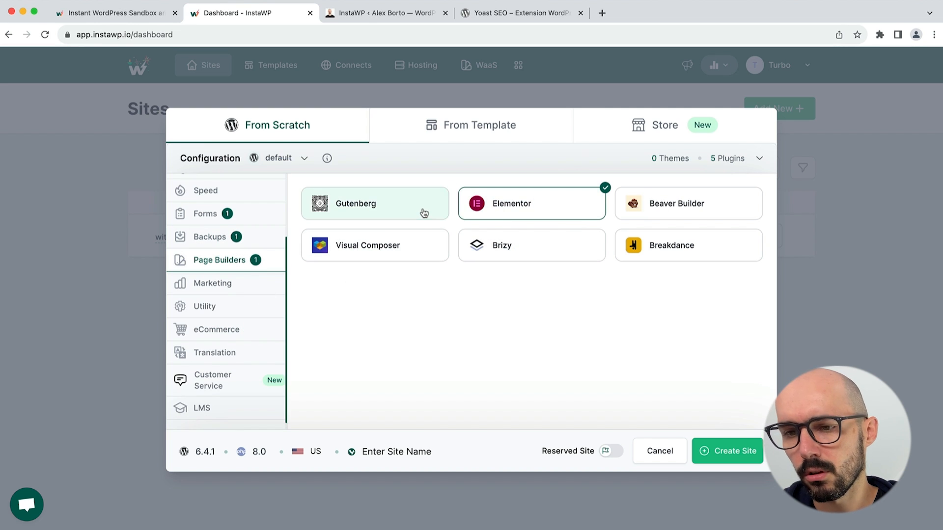
click(255, 292)
click(244, 312)
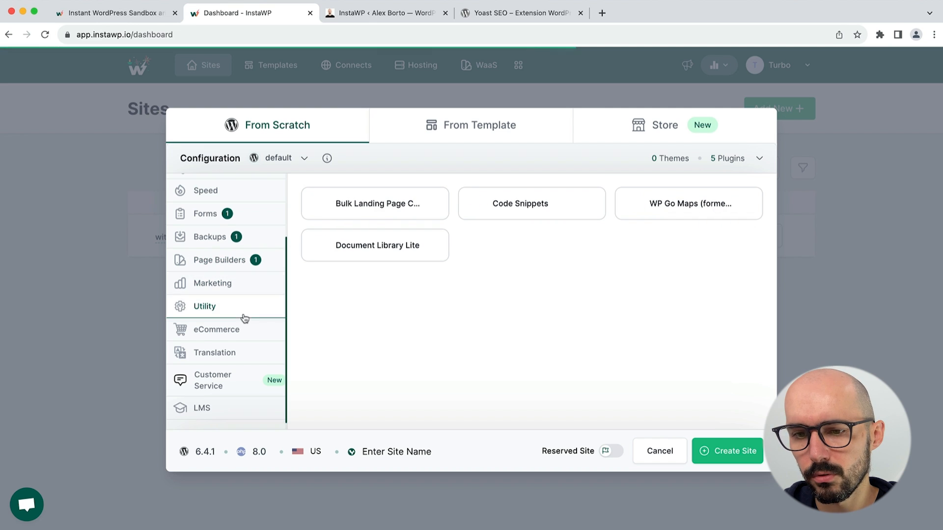
click(239, 338)
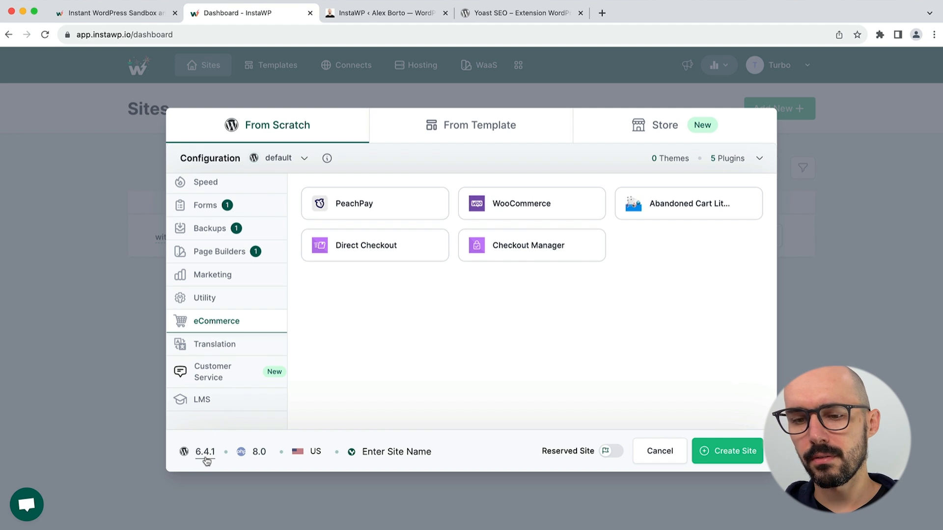
Set the new site's PHP version to 8.1 and its server location to DE, leaving the WordPress version at 6.4.1.
click(205, 456)
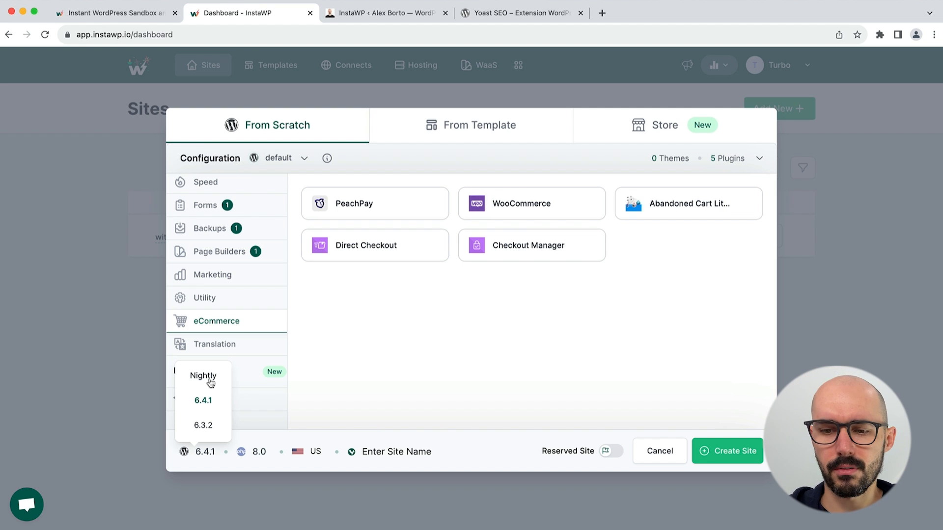
click(345, 419)
click(256, 452)
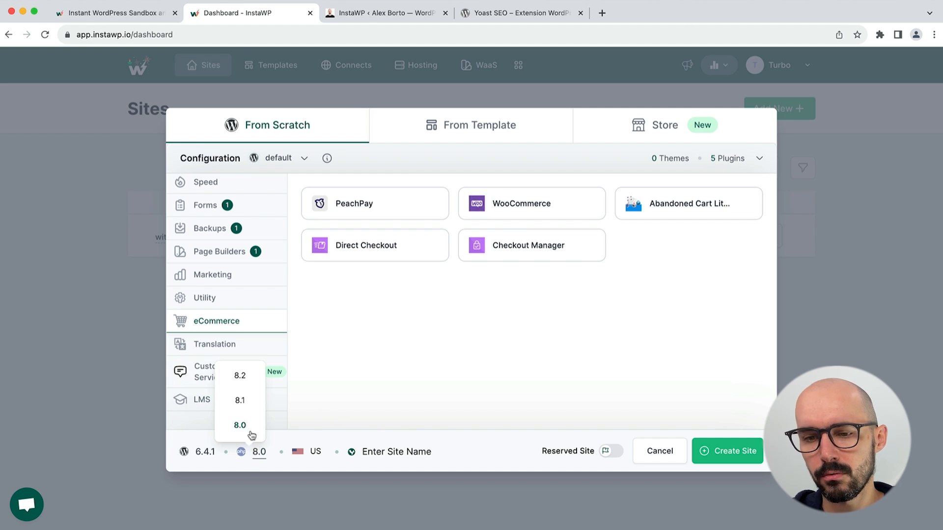
click(243, 401)
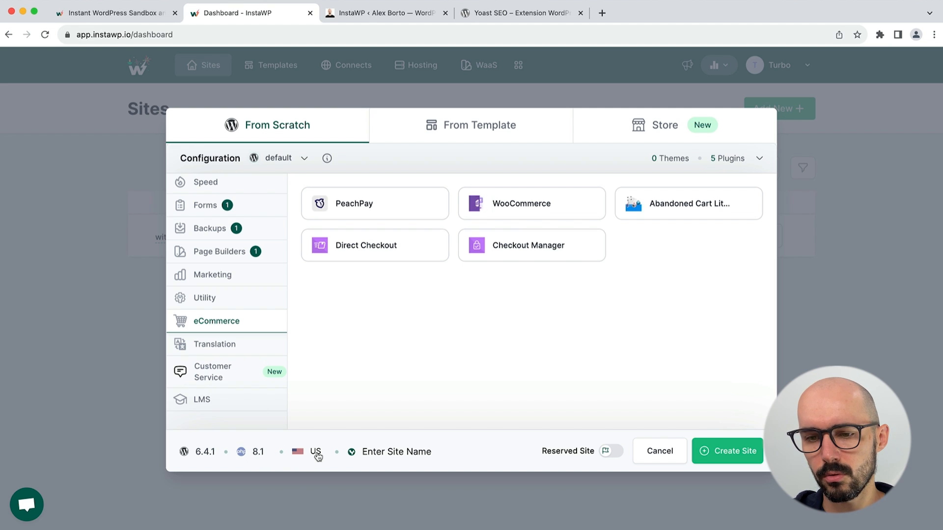
click(317, 454)
click(324, 418)
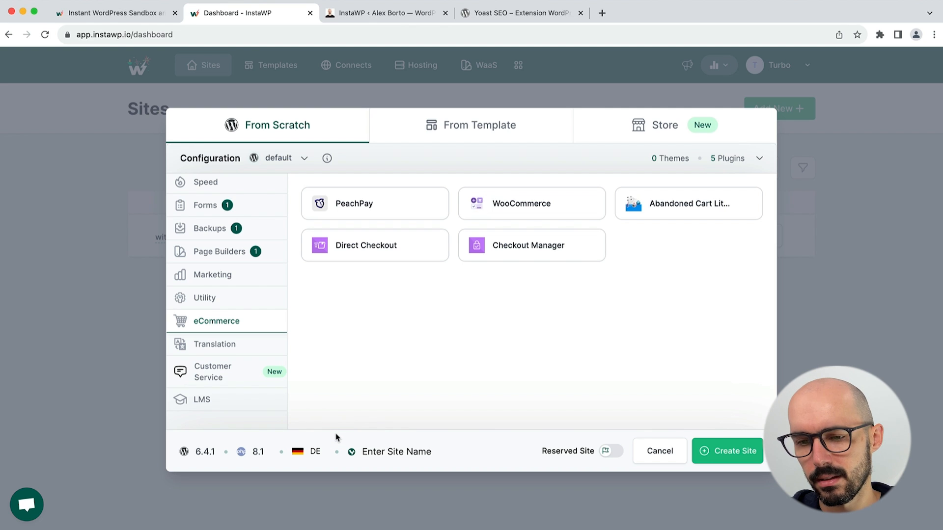
Name the new site WPMarmite.
click(377, 456)
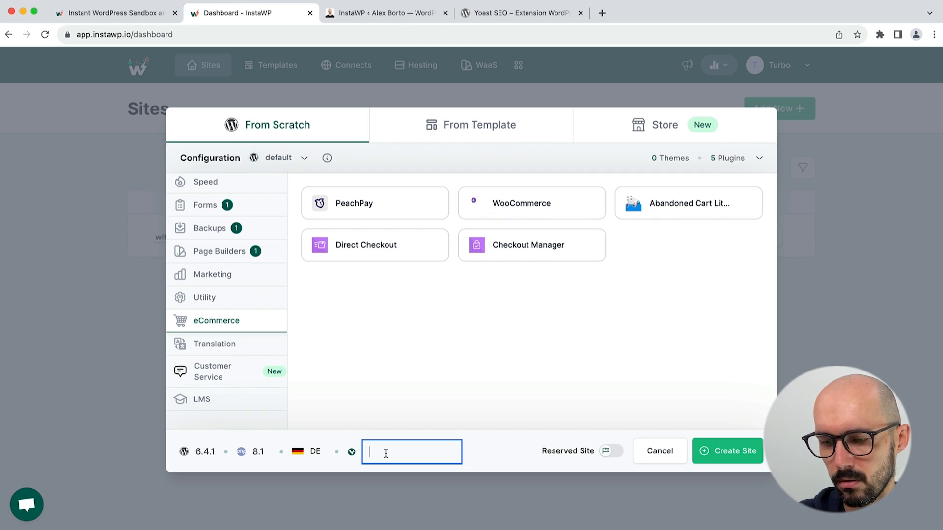
text(WP)
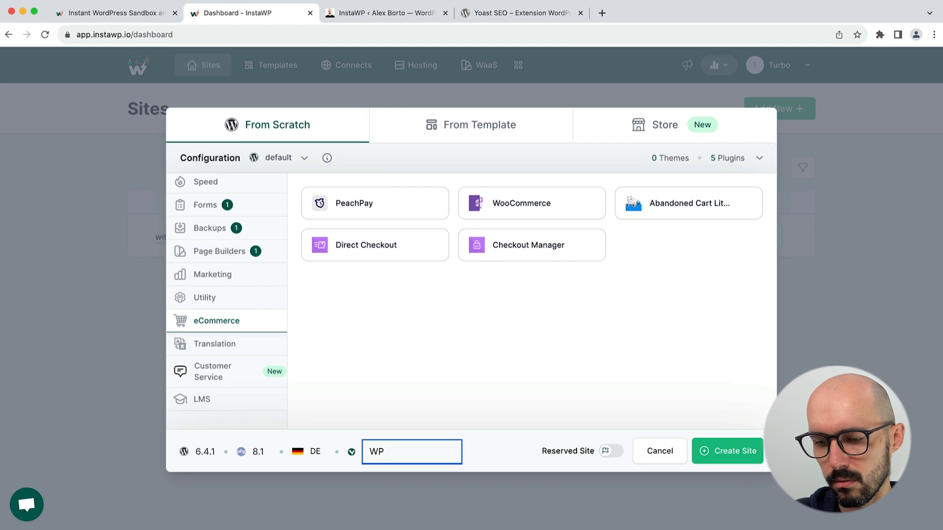
key(super+a)
text(Mode)
key(super+a)
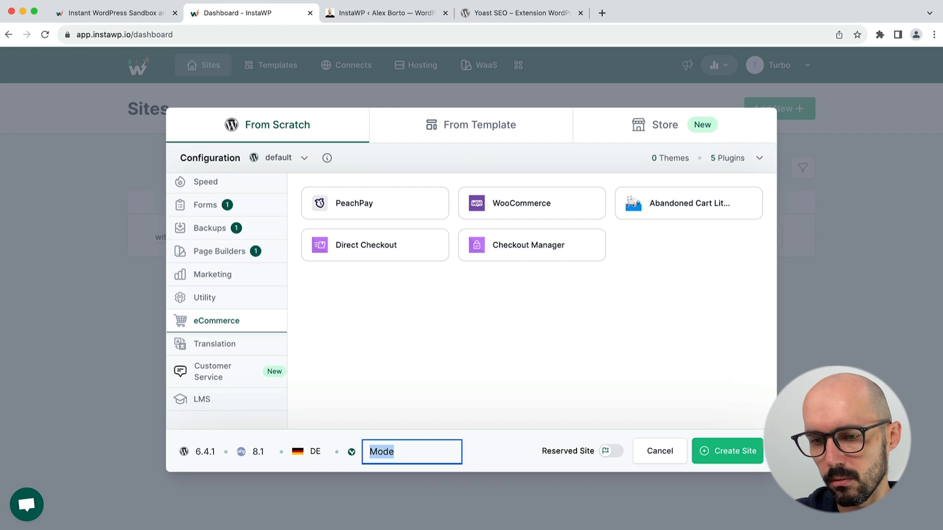
key(BackSpace)
text(WPMarmit)
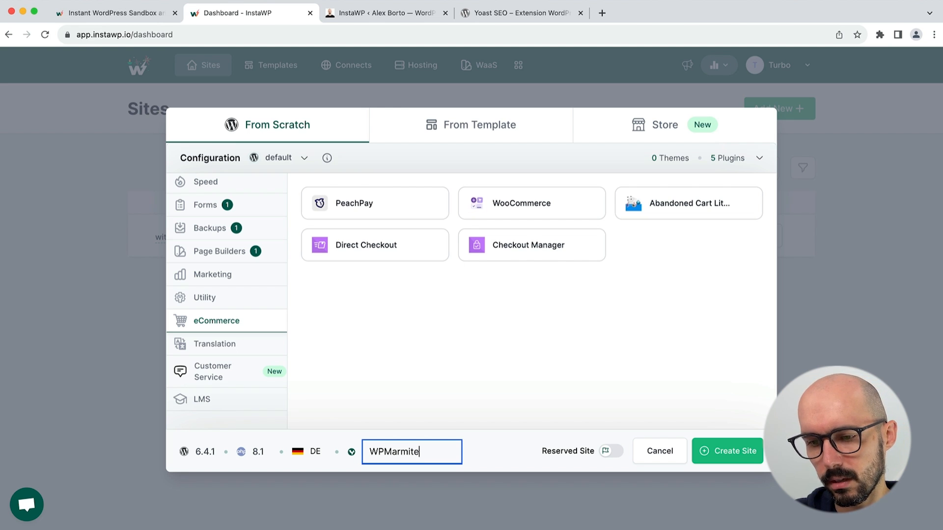
click(482, 452)
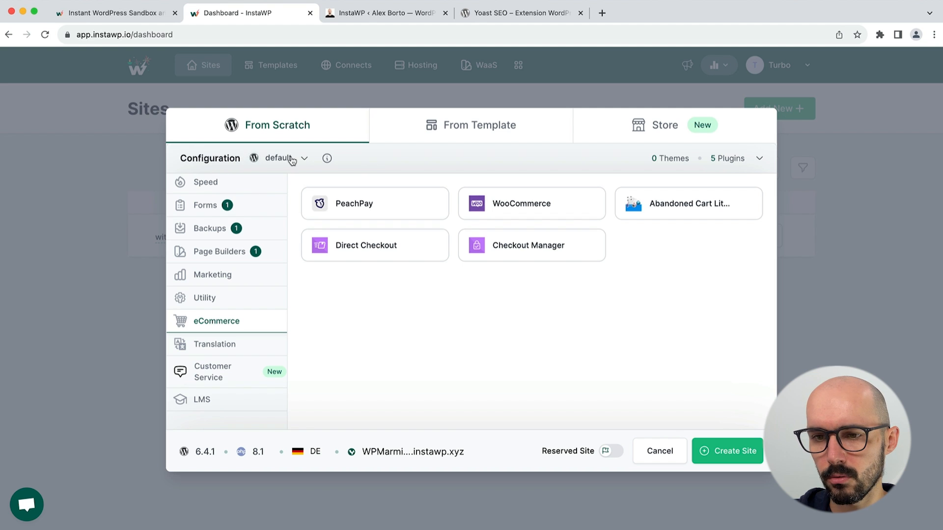
Review the available site configurations, keep the default one and create the site.
click(305, 161)
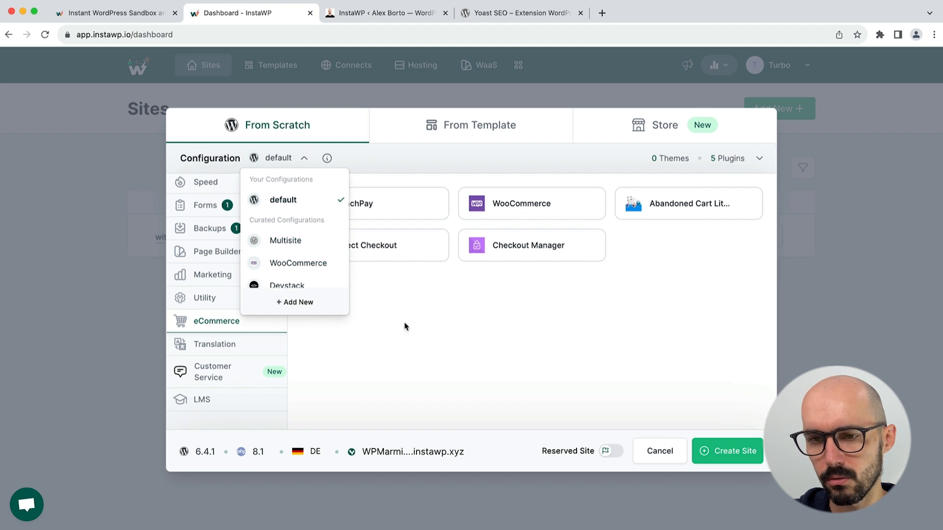
click(357, 347)
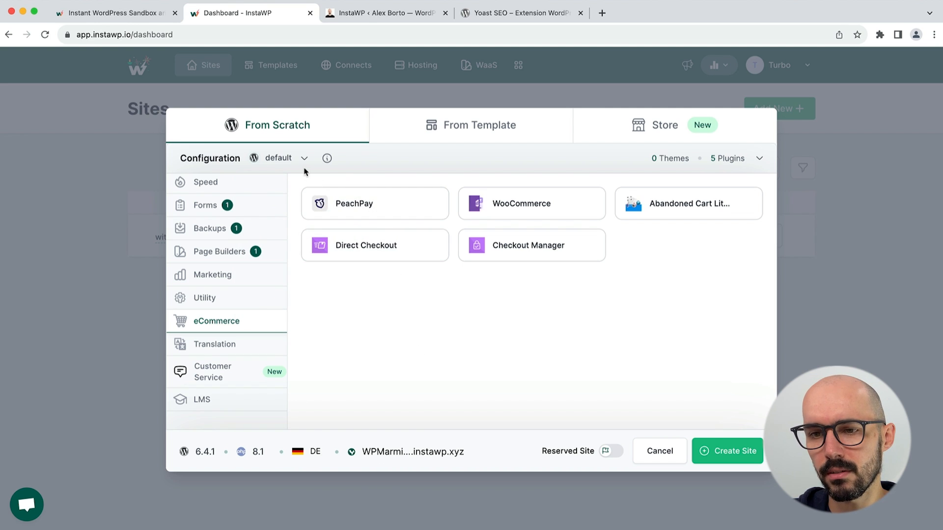
click(304, 160)
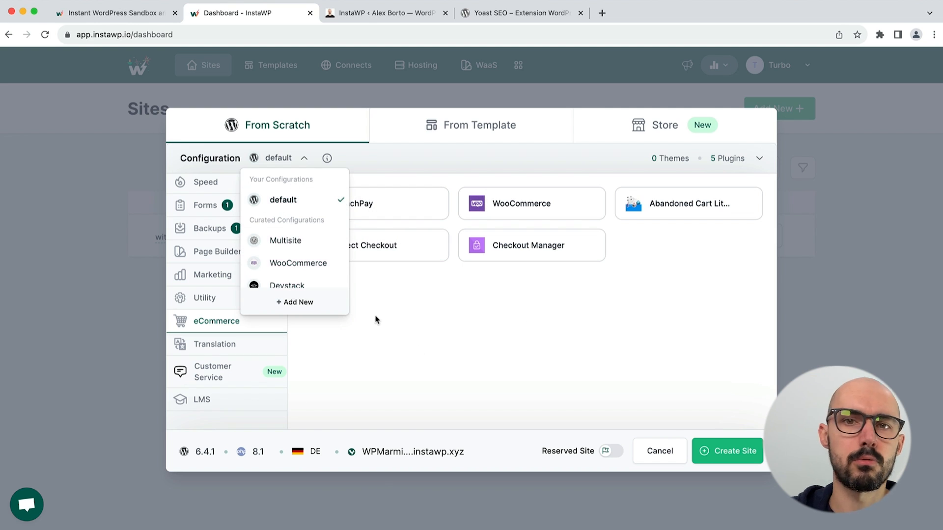
click(438, 353)
scroll(262, 285, up, 3)
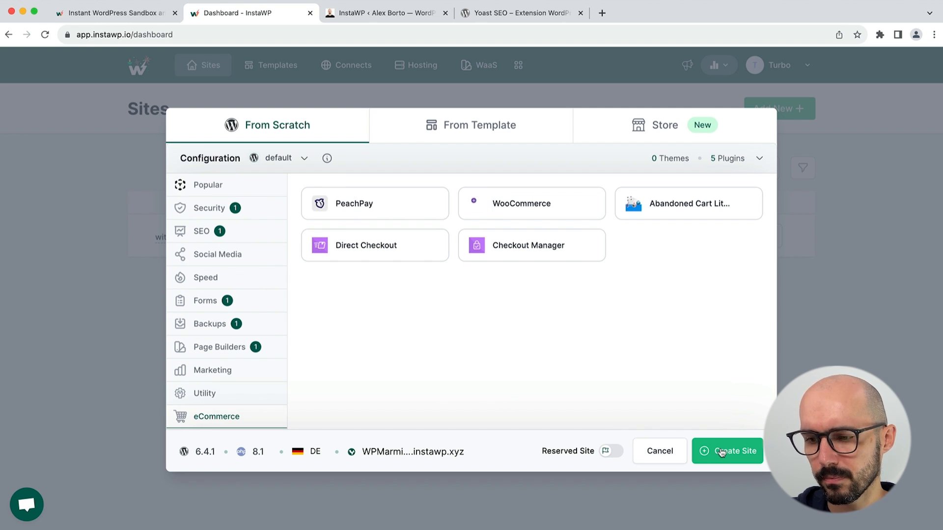
click(722, 451)
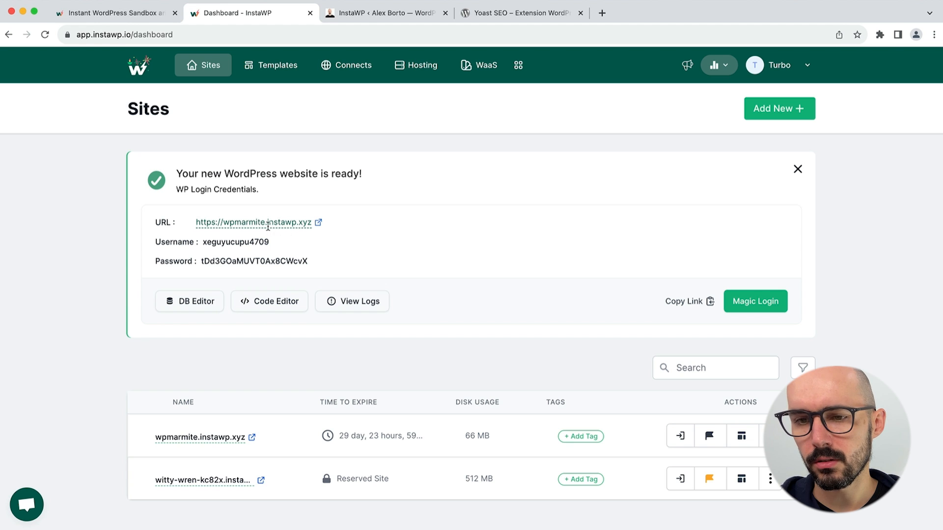
Open the newly created wpmarmite.instawp.xyz site and look over its home page.
click(319, 224)
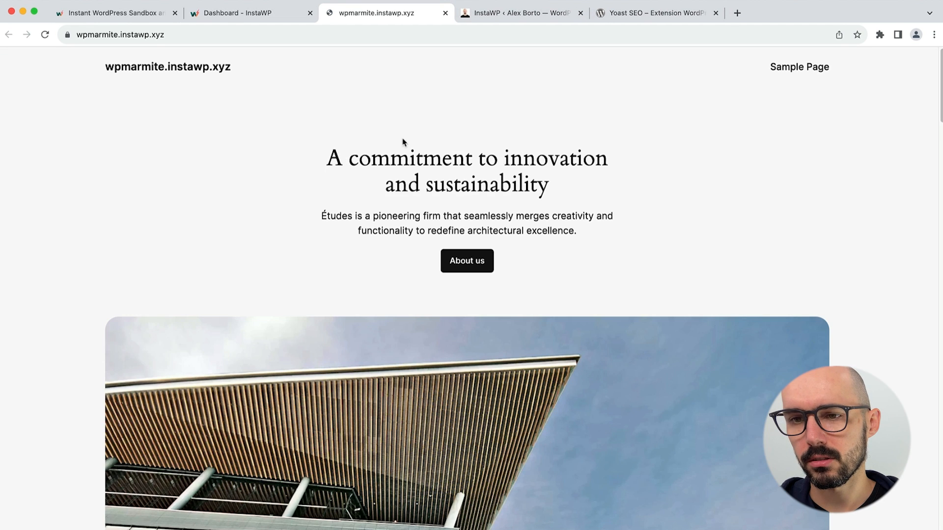
scroll(273, 115, down, 20)
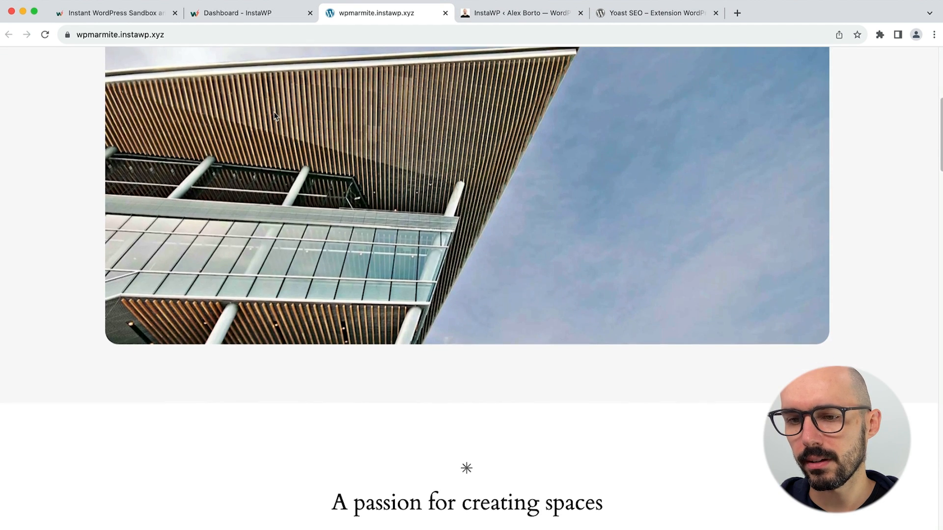
scroll(274, 116, up, 20)
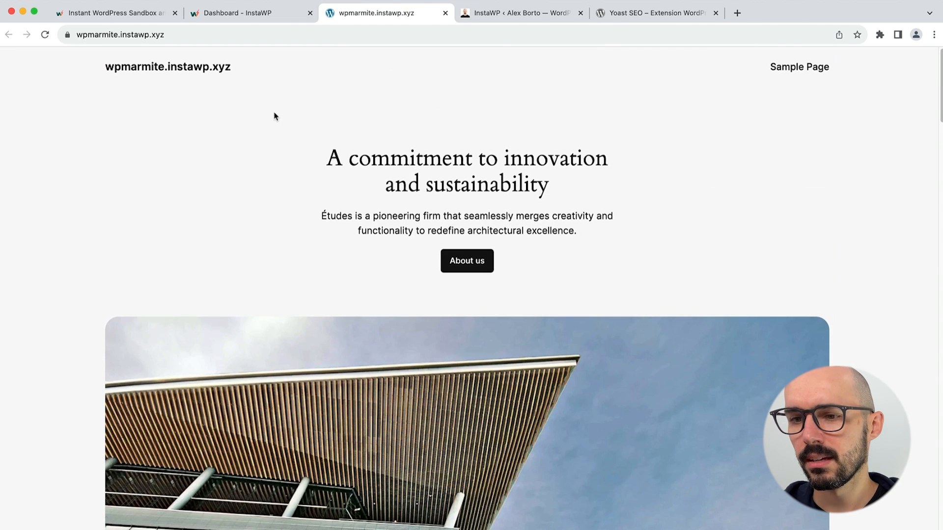
Look over the home page, log in to the wpmarmite.instawp.xyz admin through InstaWP's Magic Login and close the Elementor onboarding.
scroll(319, 172, down, 5)
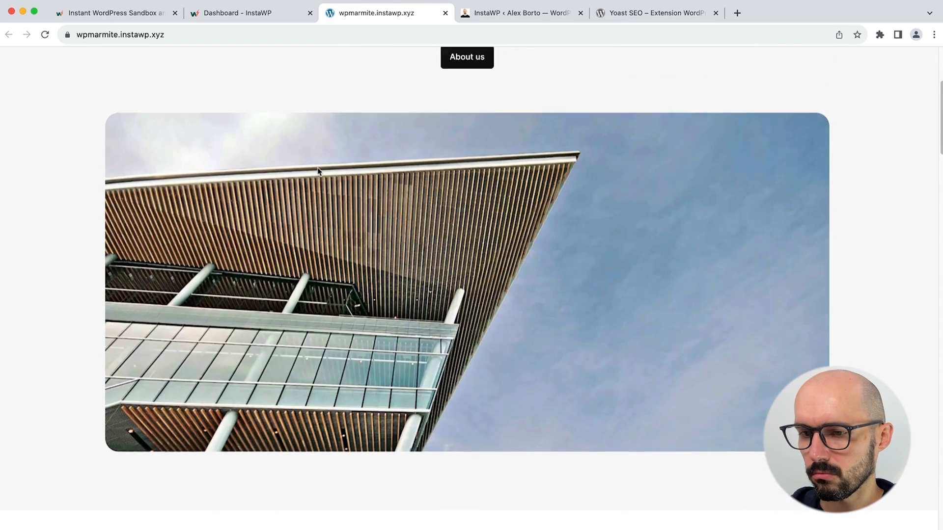
scroll(319, 172, up, 5)
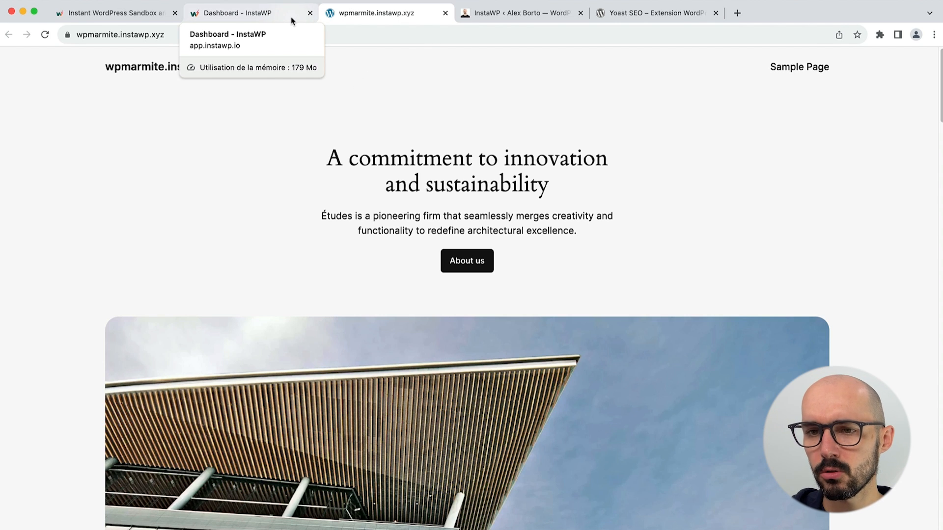
click(292, 15)
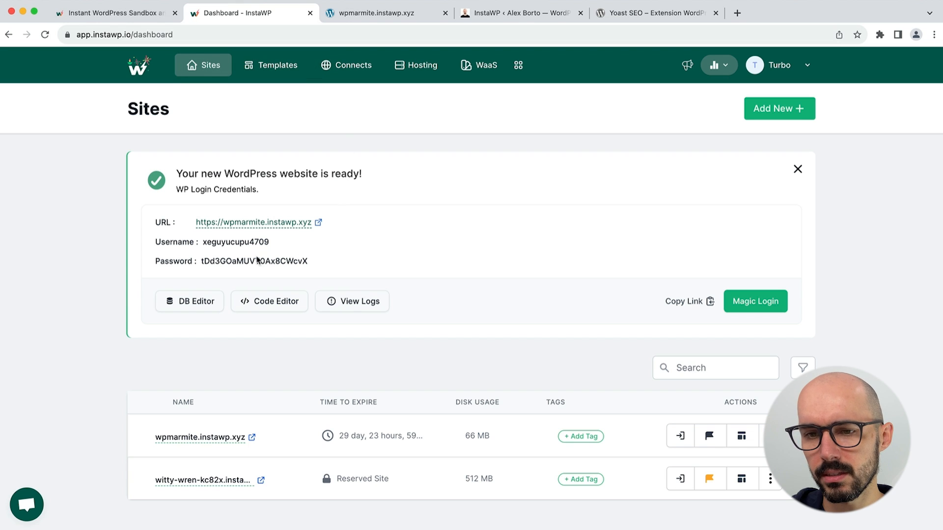
drag(207, 243, 268, 244)
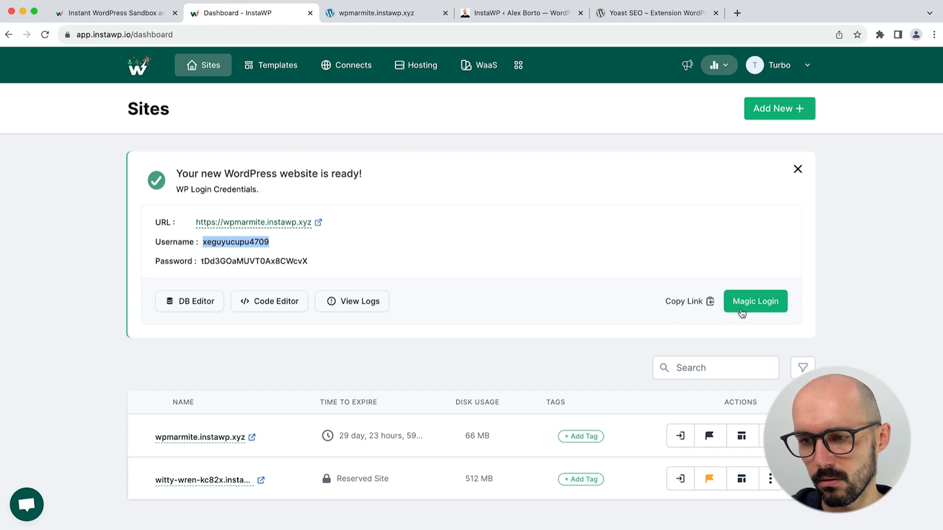
click(741, 309)
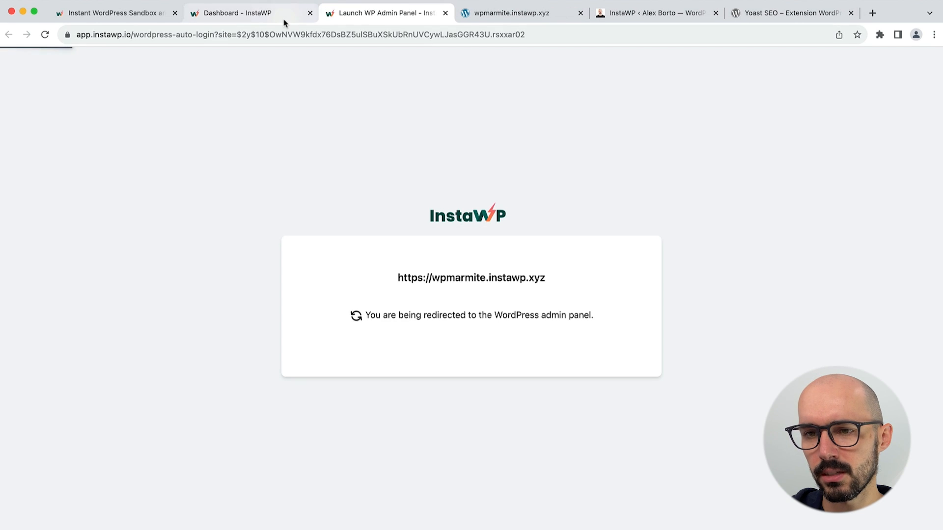
click(284, 15)
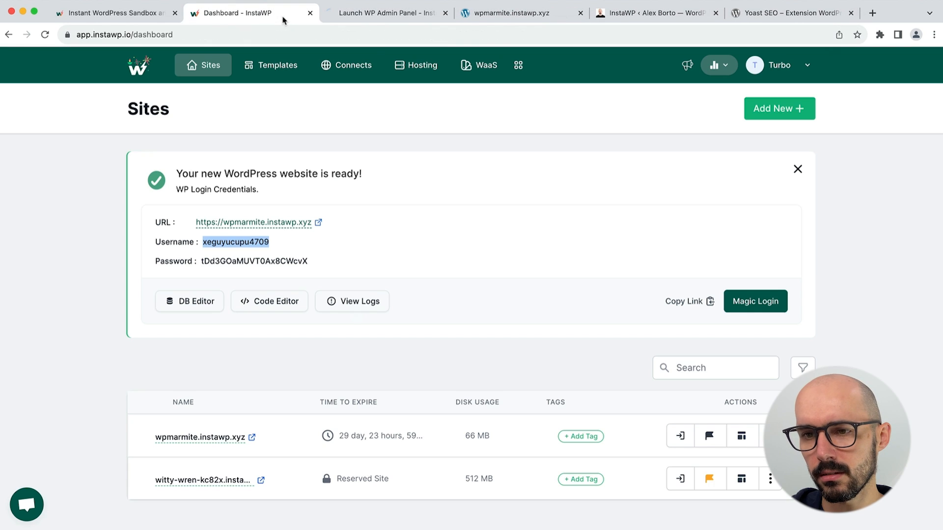
click(401, 13)
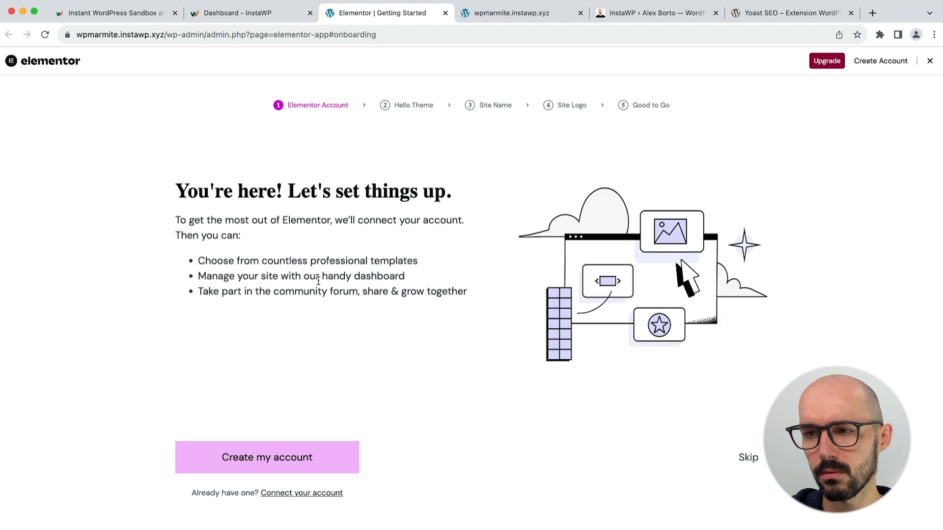
click(930, 62)
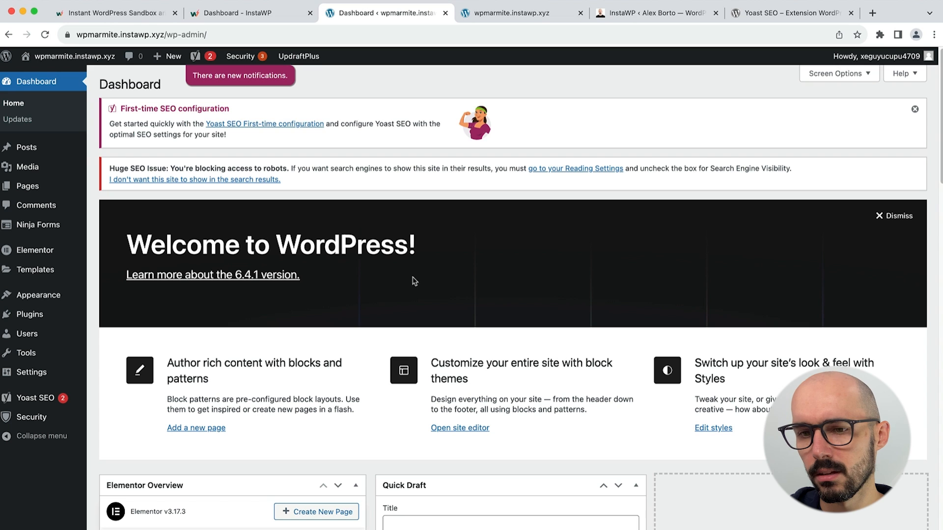
Look over the WordPress dashboard, open the Ninja Forms dashboard and decline its data collection request for now.
scroll(491, 295, down, 9)
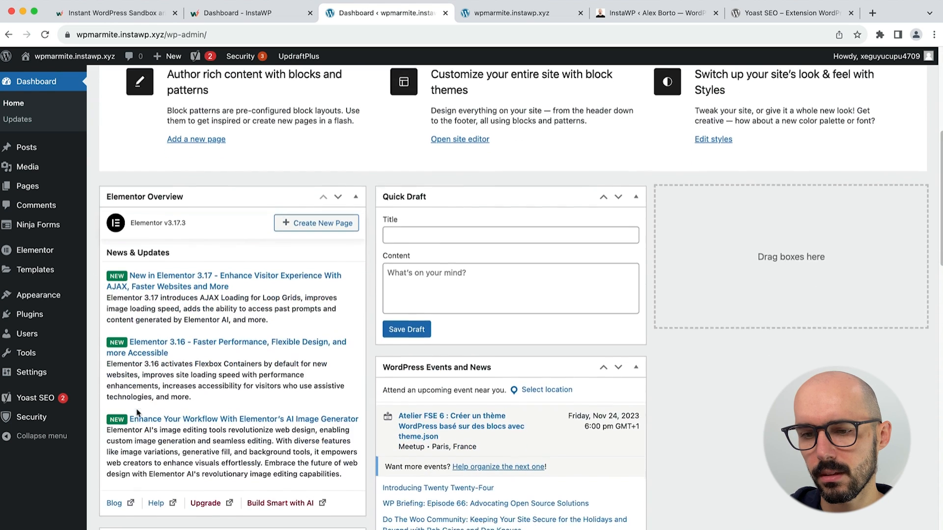
scroll(136, 403, up, 10)
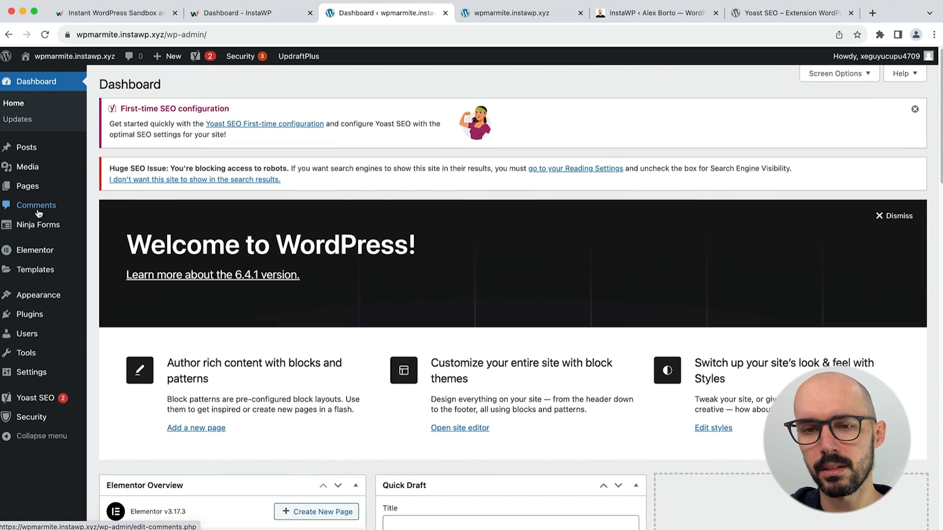
mouse_move(33, 225)
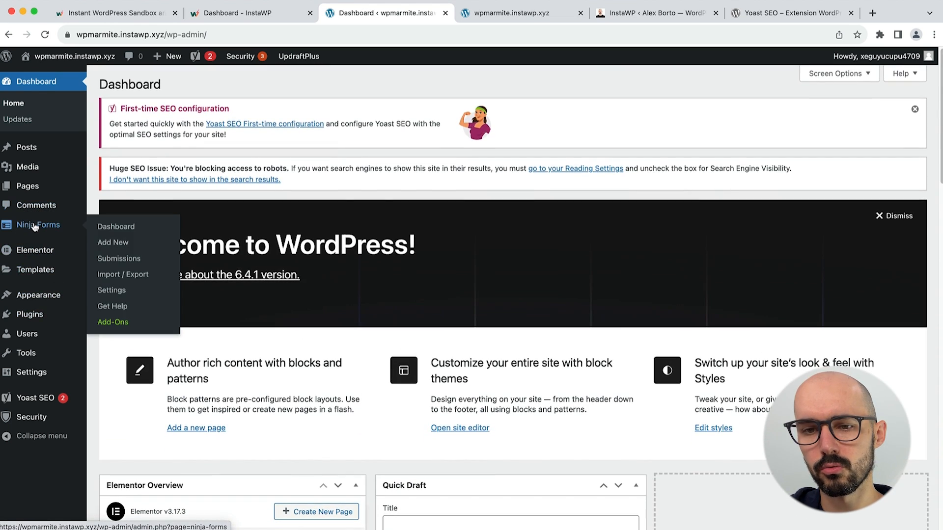
click(144, 230)
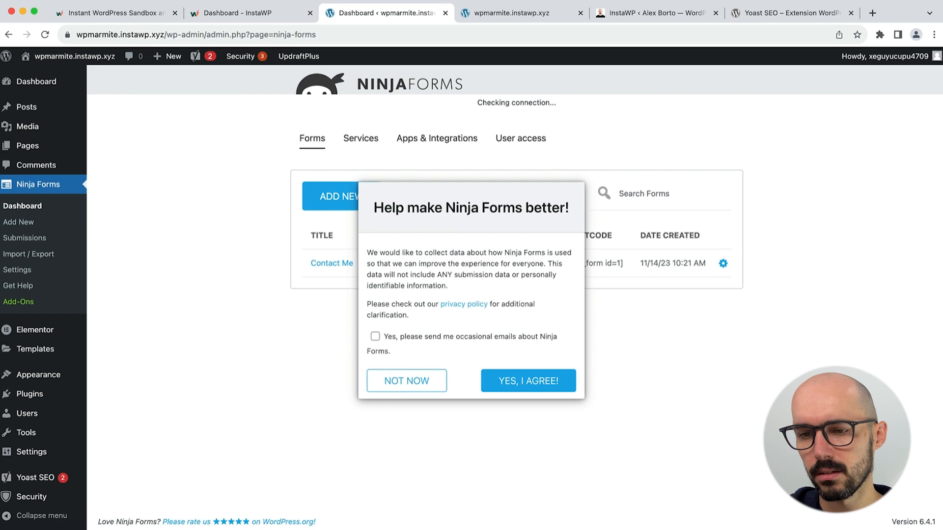
click(407, 381)
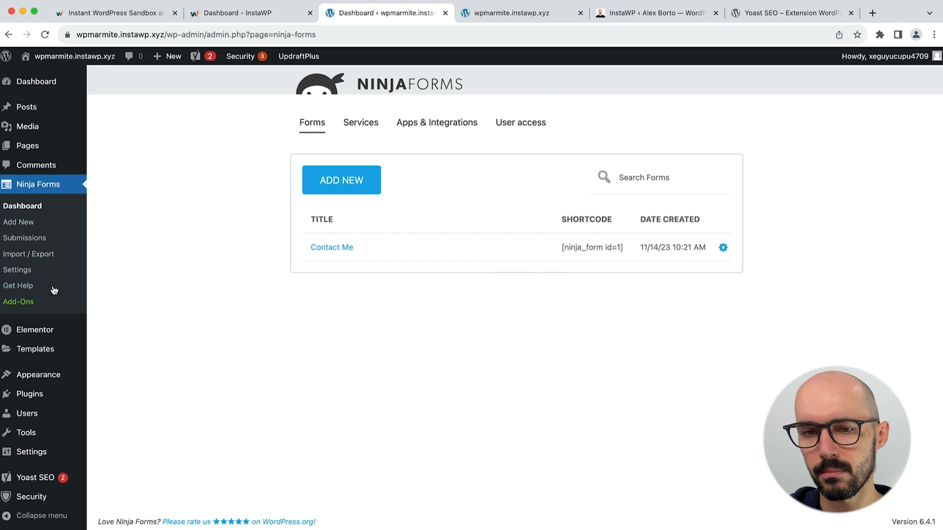
Open the list of all posts in the WordPress admin and look over the preinstalled plugins' entries.
mouse_move(72, 353)
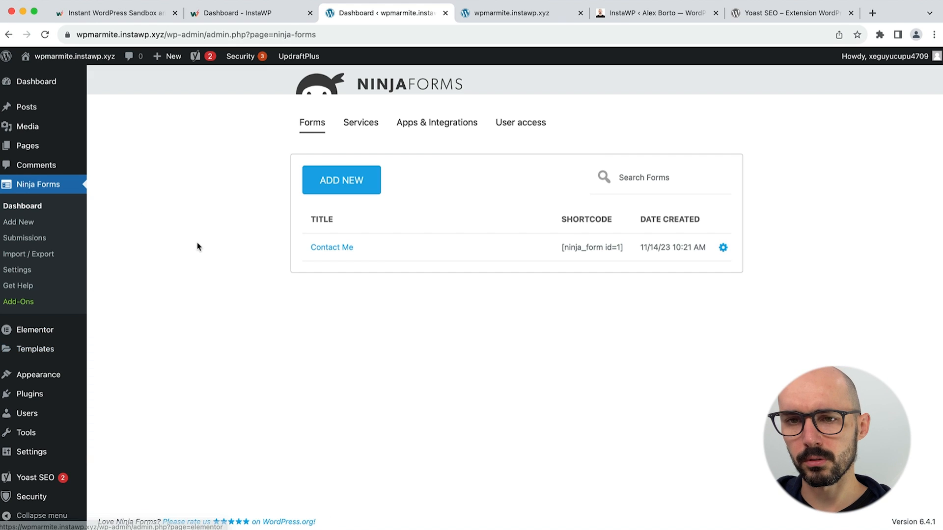
mouse_move(69, 108)
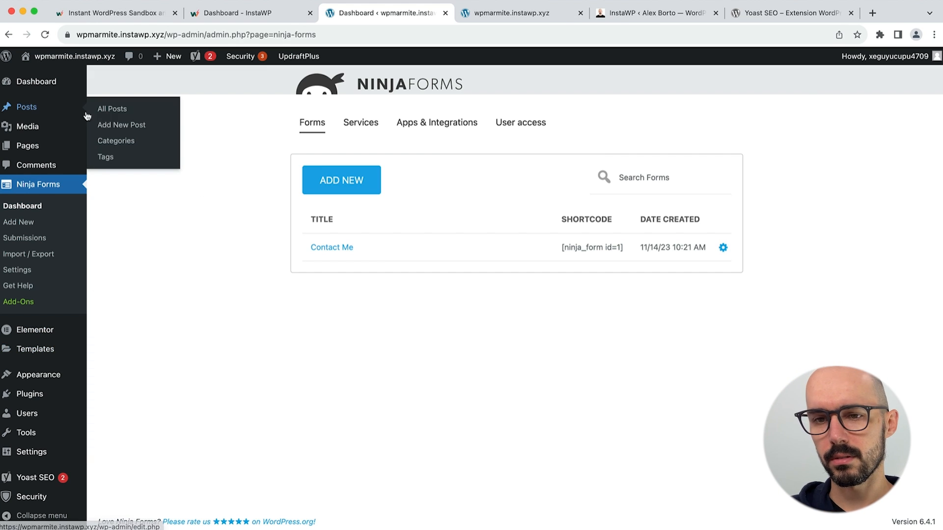
click(116, 114)
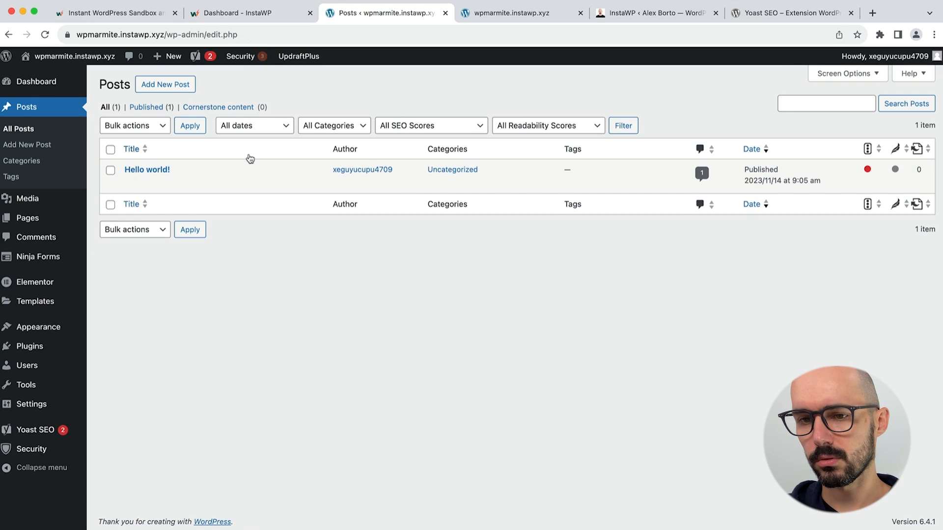
mouse_move(48, 457)
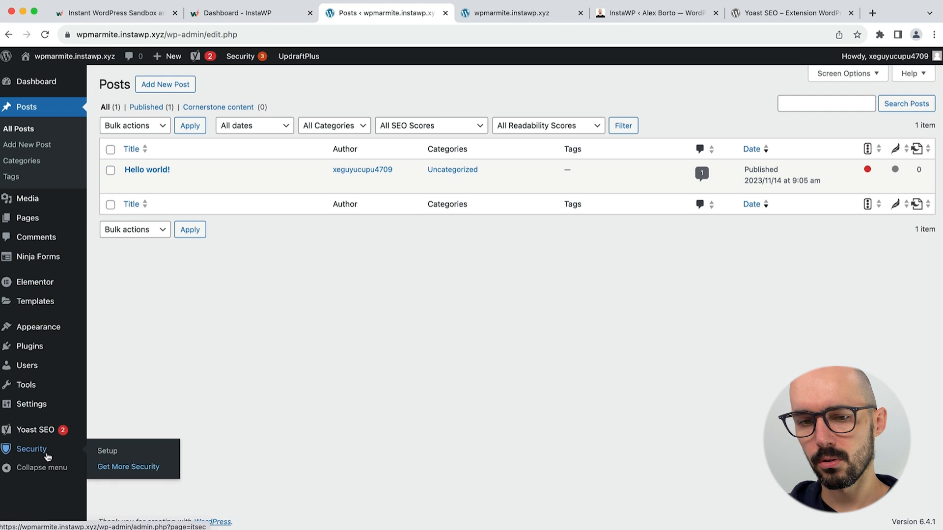
Check the site's login credentials on the InstaWP dashboard, and view the list of all users in the WordPress admin.
click(273, 19)
click(421, 263)
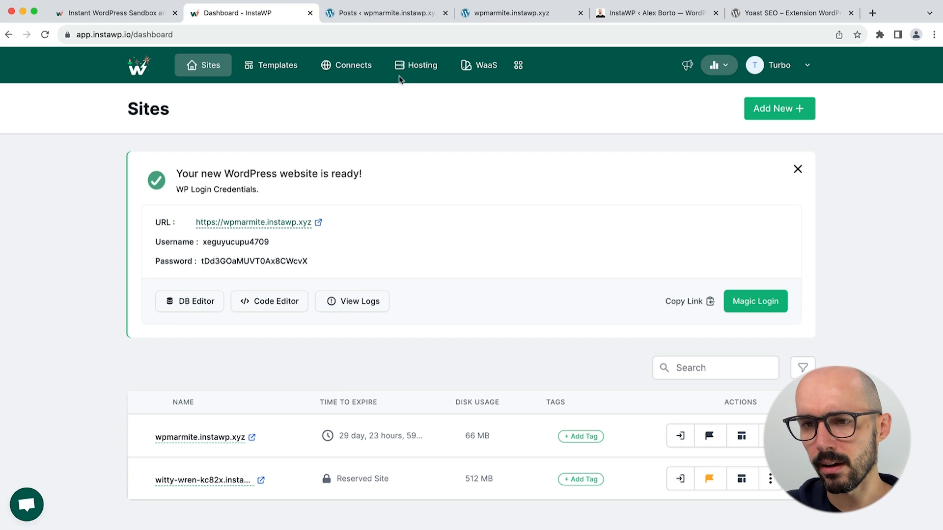
click(393, 20)
mouse_move(78, 372)
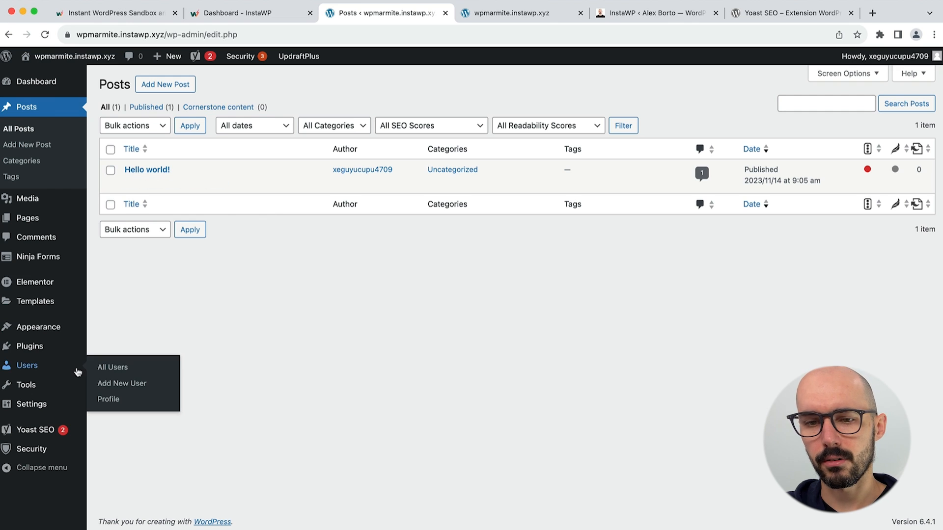
click(110, 371)
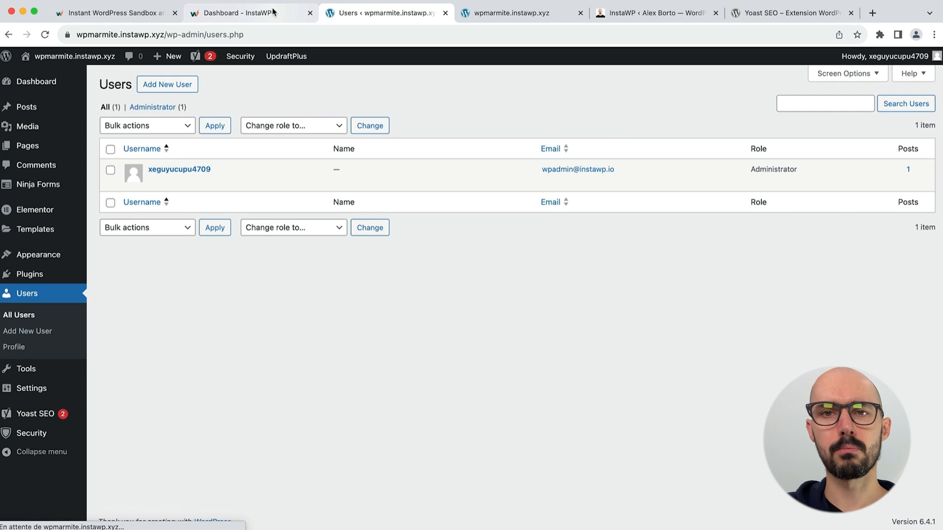
On the InstaWP dashboard, mark the wpmarmite.instawp.xyz site as reserved and remove the reservation again.
click(273, 12)
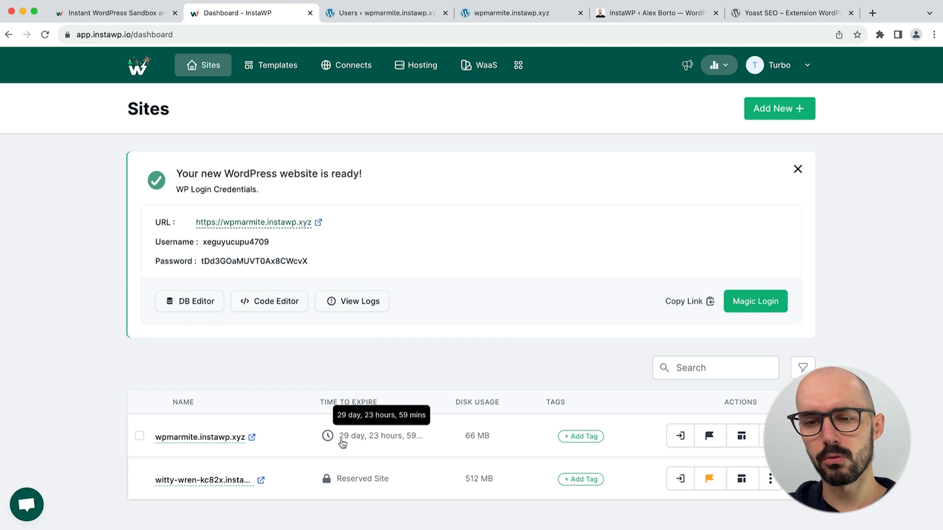
click(708, 447)
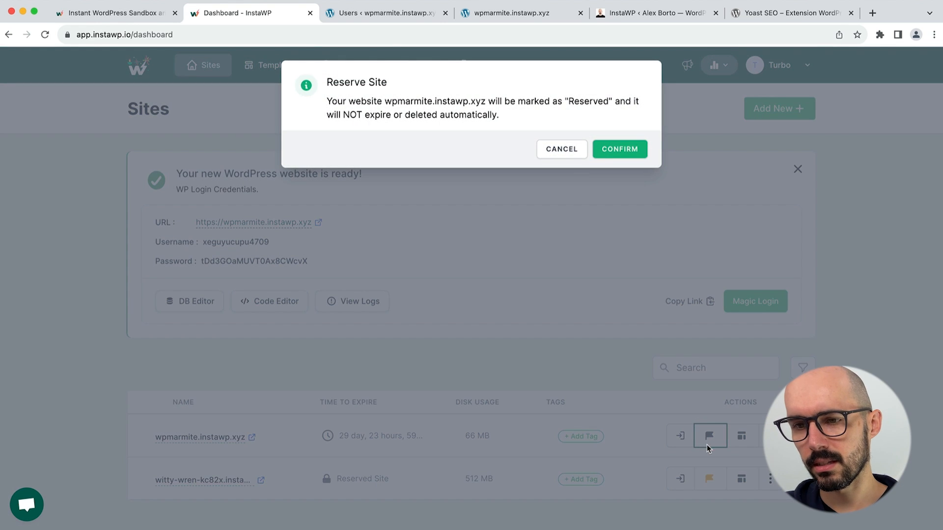
click(603, 151)
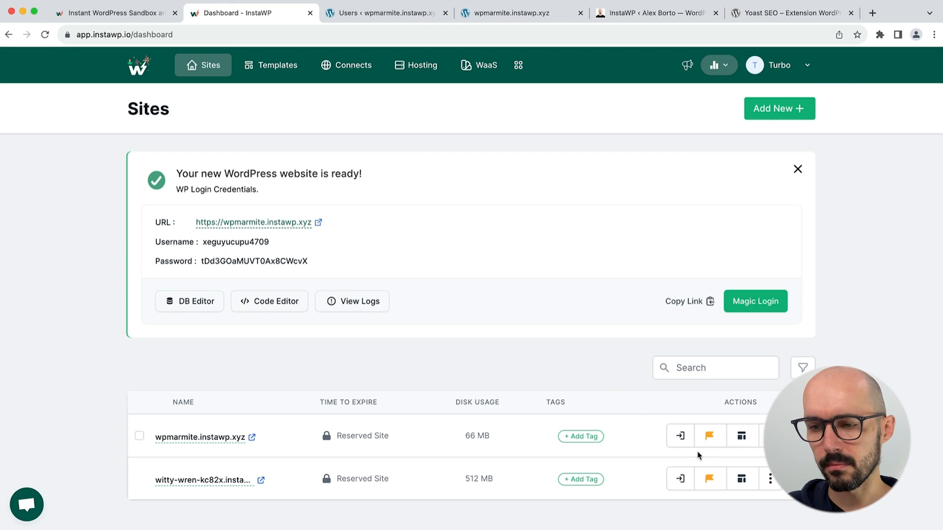
click(709, 440)
click(621, 151)
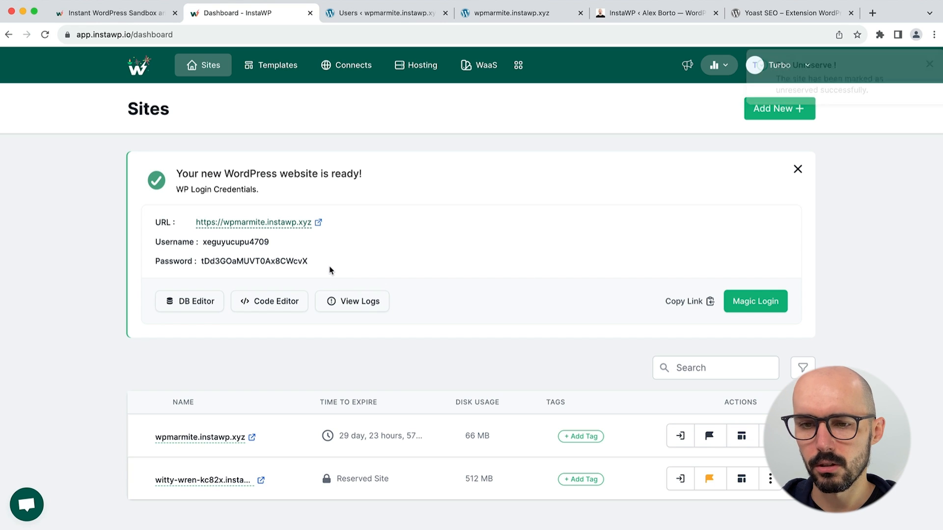
Highlight the username and password in the new site's login credentials on the InstaWP dashboard.
drag(330, 269, 205, 241)
click(228, 256)
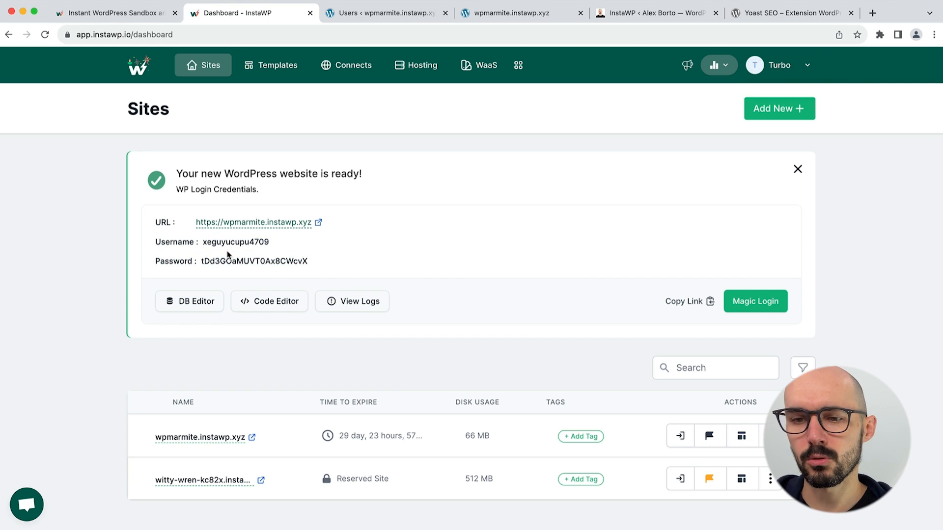
drag(191, 245, 300, 279)
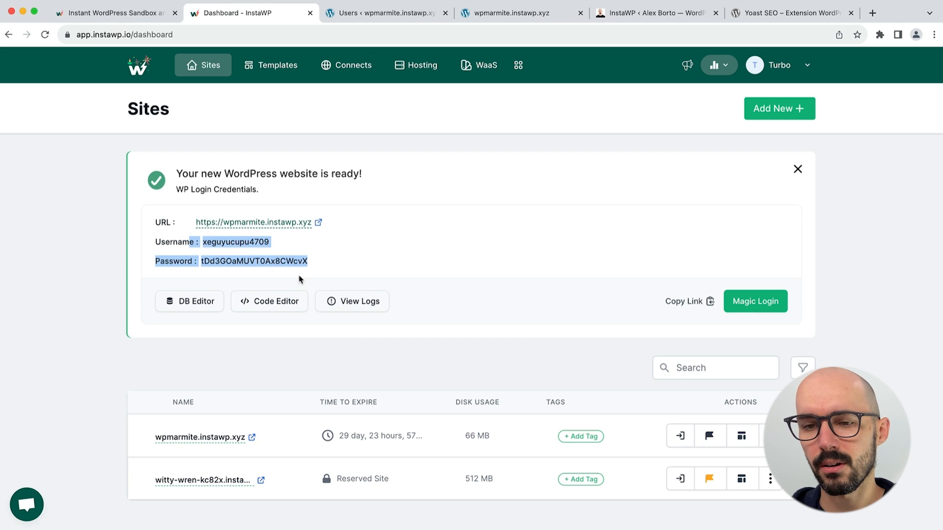
click(320, 270)
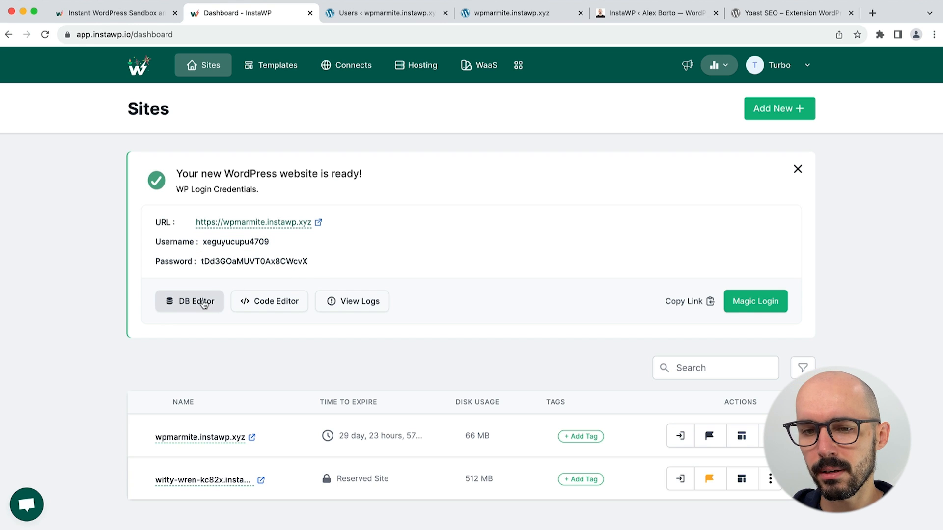
Open the site's database in the DB Editor, view the data of the iwp6e30_options table and close the editor.
click(203, 302)
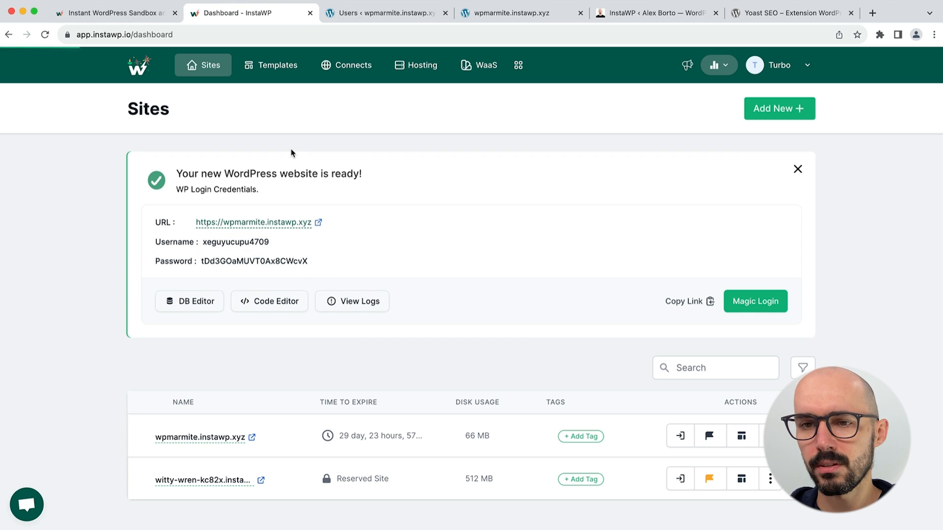
click(186, 307)
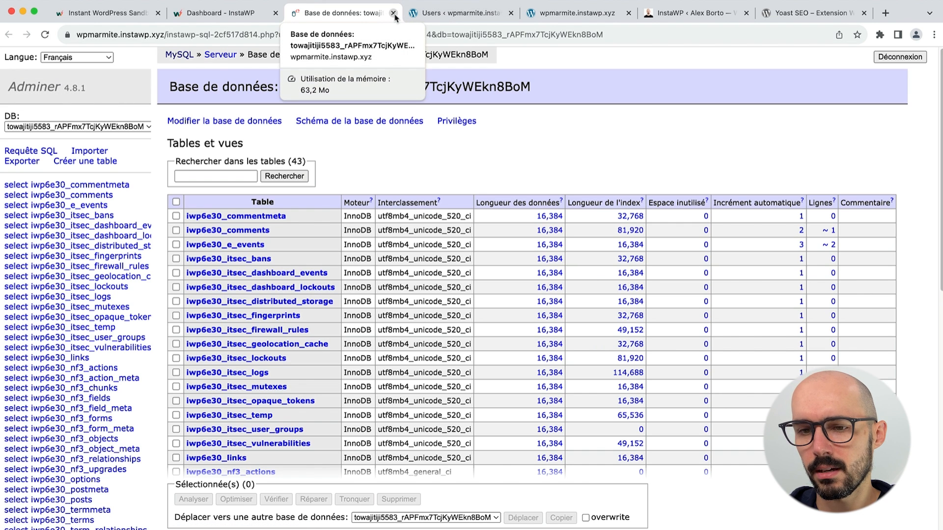
scroll(123, 374, down, 6)
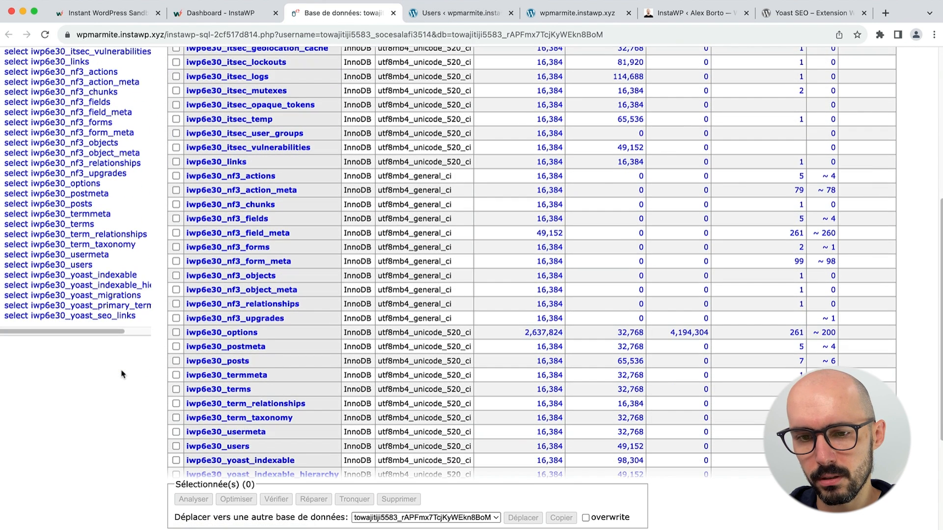
click(88, 185)
click(208, 121)
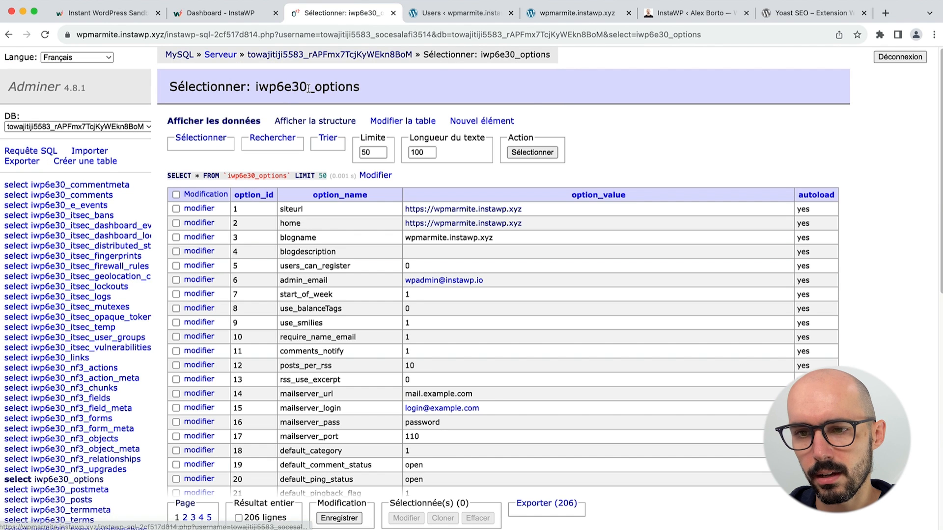
drag(307, 87, 242, 89)
click(242, 89)
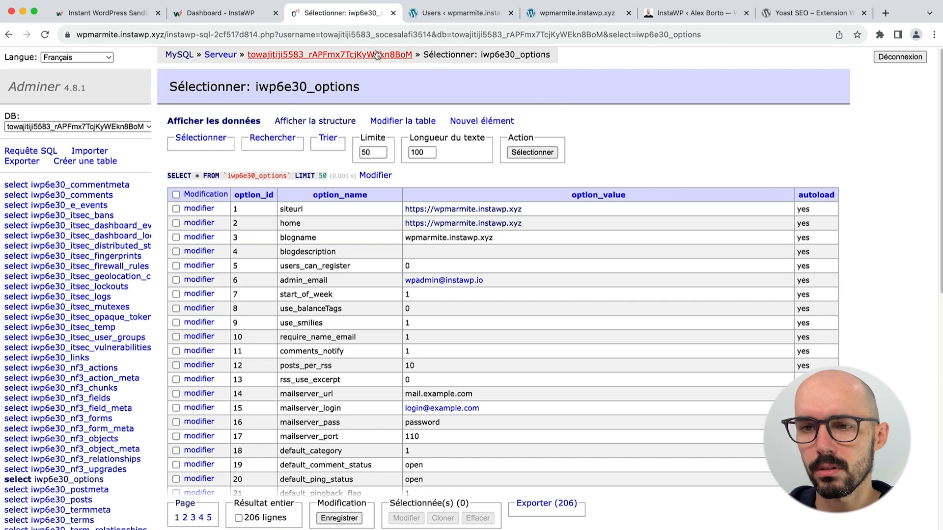
click(392, 13)
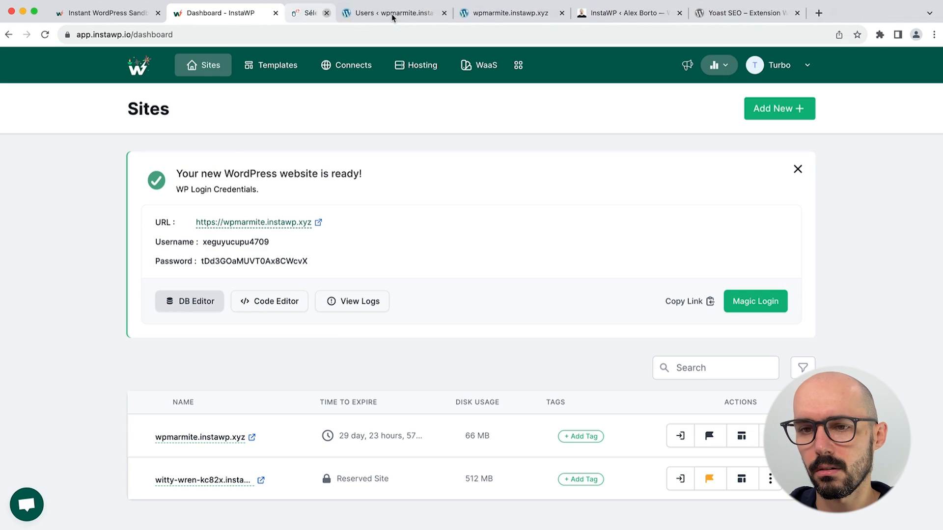
Open the site's files in the Code Editor and view the readme.html source.
click(275, 307)
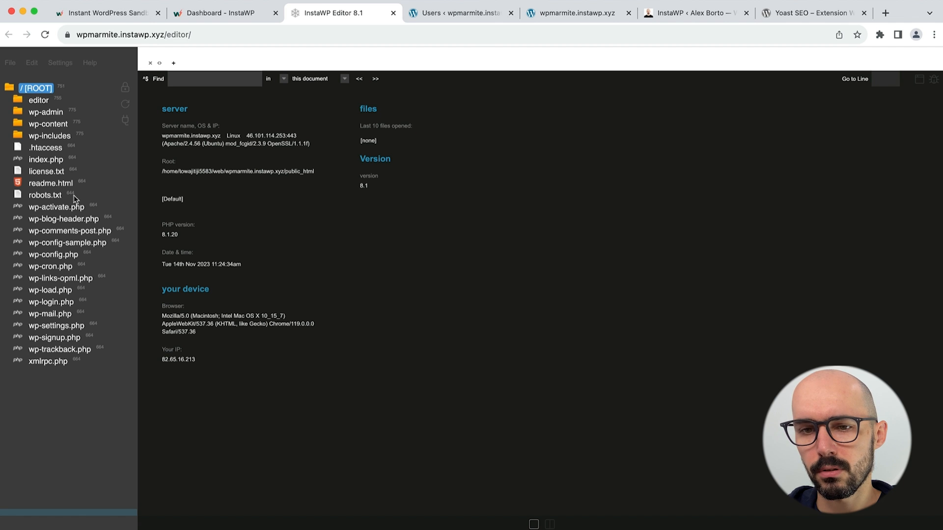
click(51, 190)
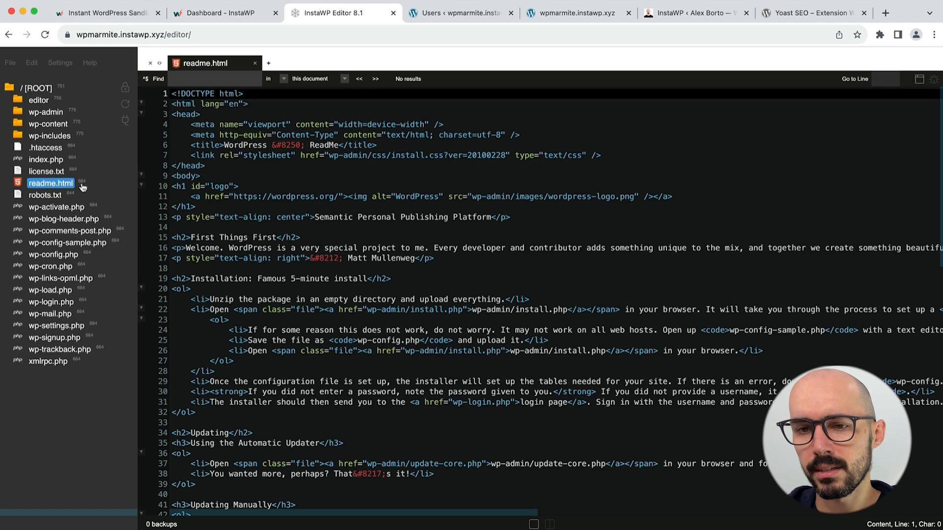
Look through the readme.html source, expand the wp-content and plugins folders in the file tree, and close readme.html.
scroll(343, 232, down, 15)
scroll(343, 232, up, 15)
scroll(295, 231, right, 1)
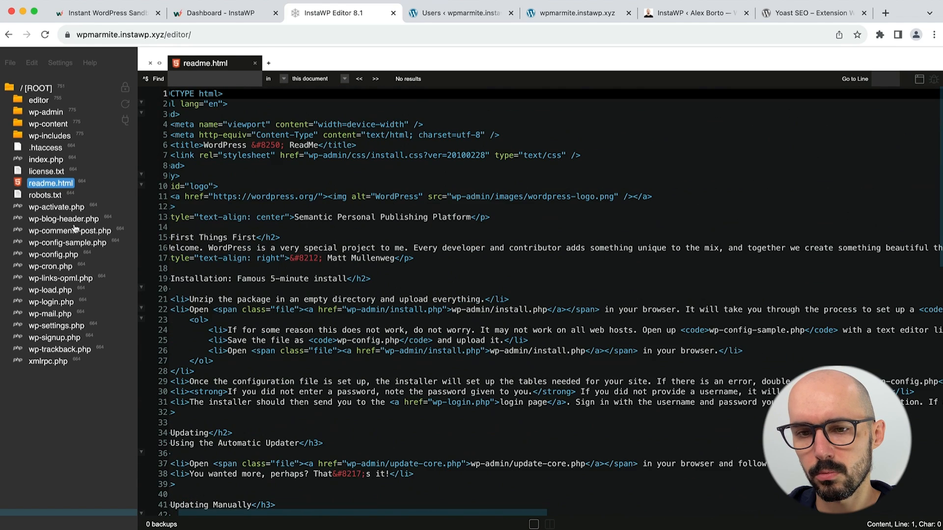
click(18, 127)
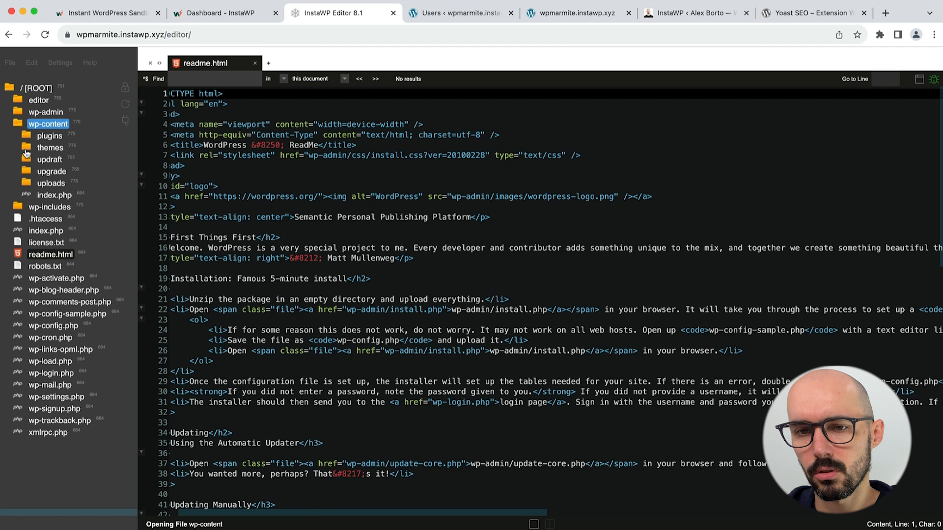
click(28, 138)
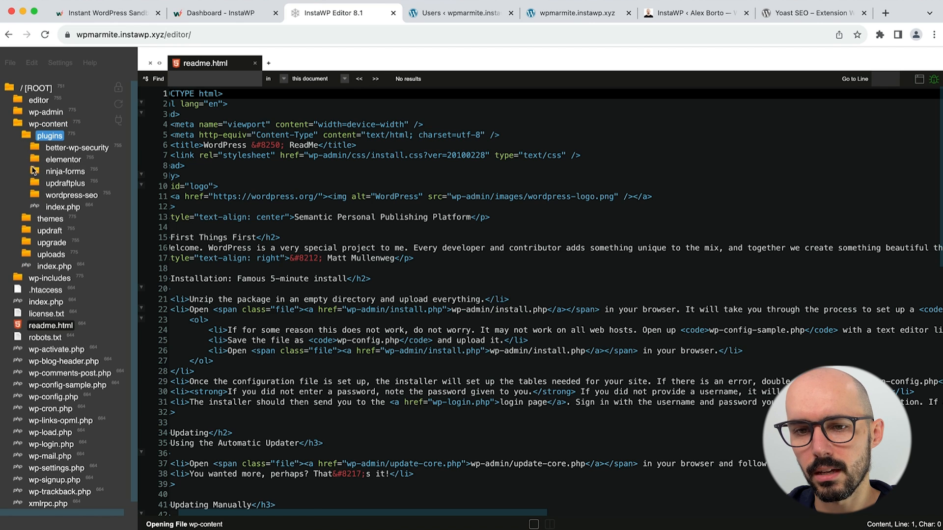
click(48, 208)
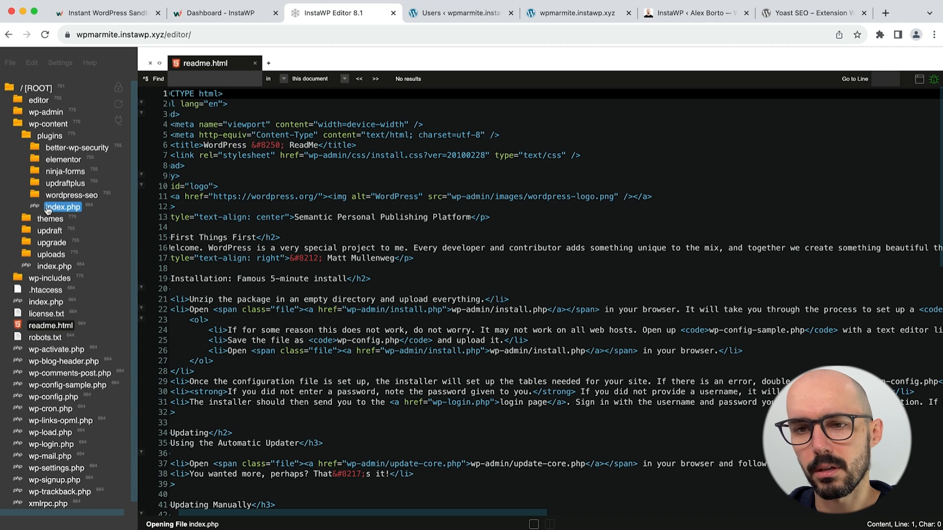
click(255, 63)
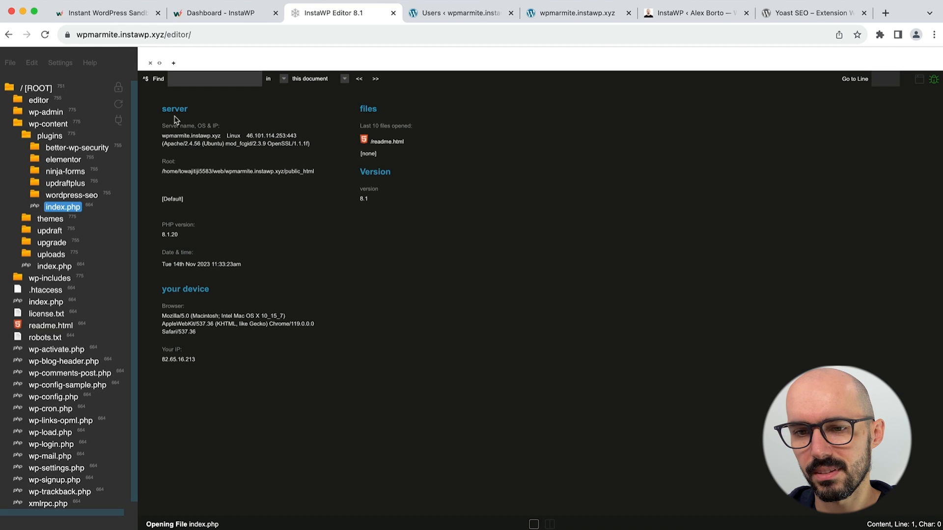
Select the .htaccess file in the site root and try to open wp-config.php in the Code Editor.
click(44, 291)
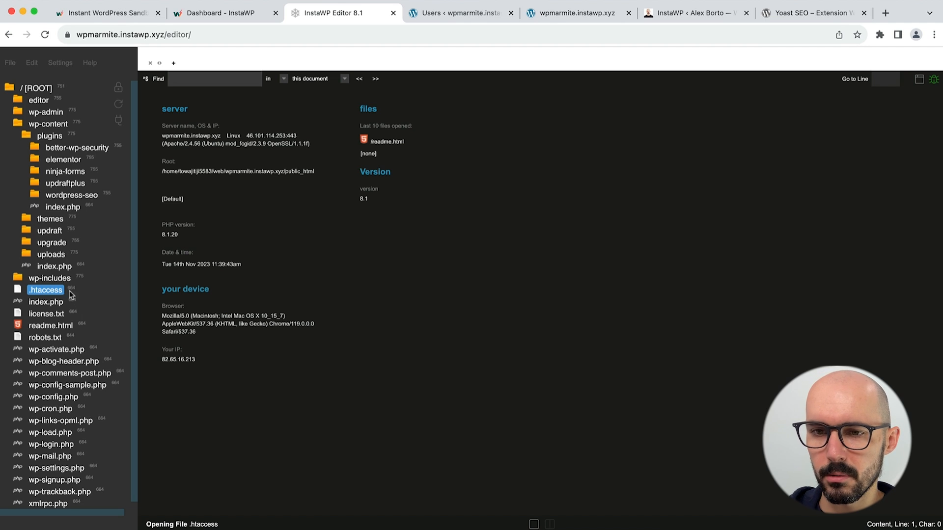
scroll(72, 294, down, 1)
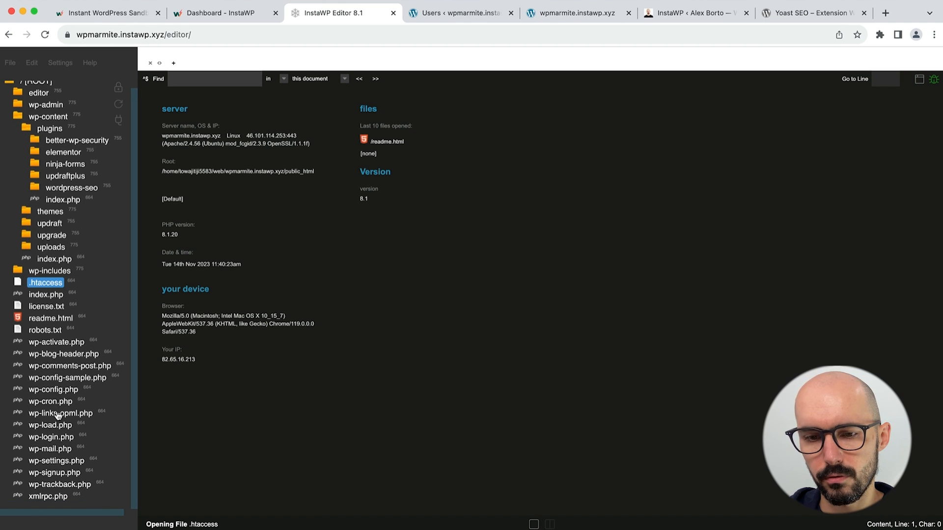
right_click(59, 390)
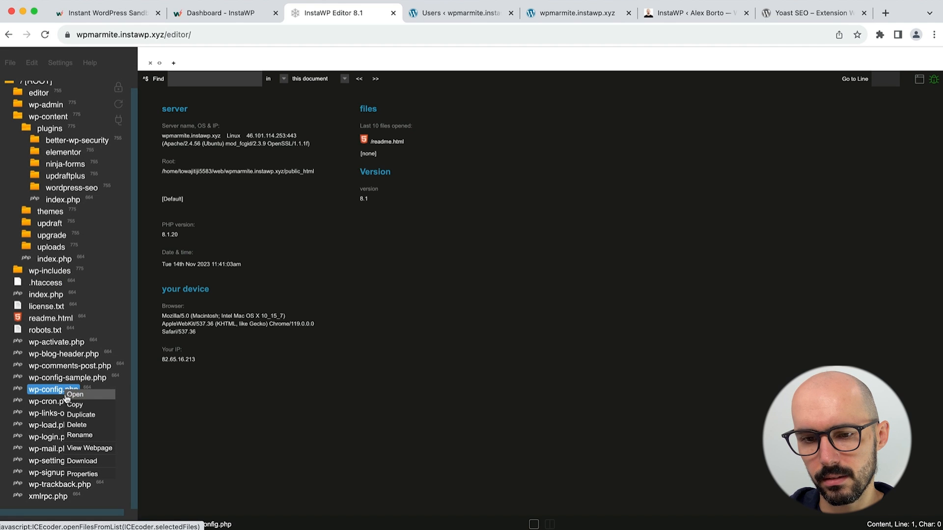
click(69, 395)
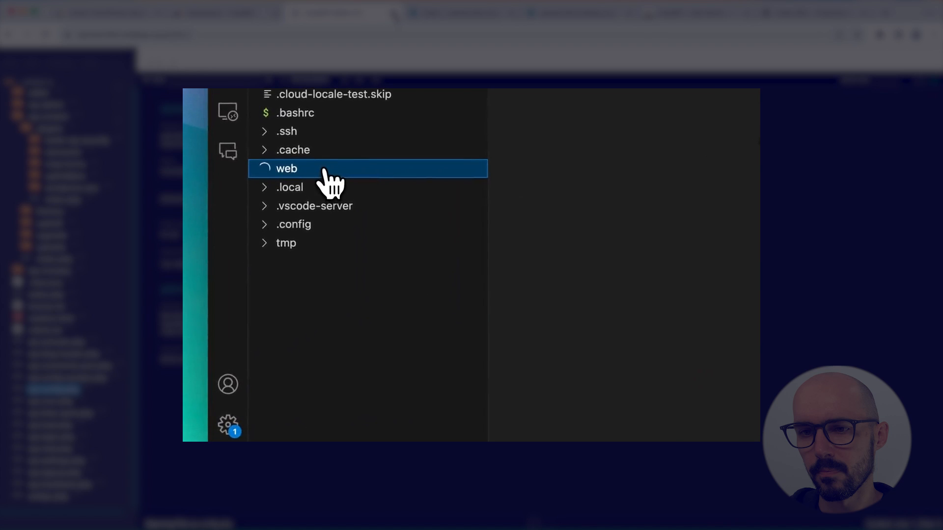
In VS Code, expand the web folder, the disgusted-dormouse-mslus site folder and public_html to browse the site's files.
click(336, 190)
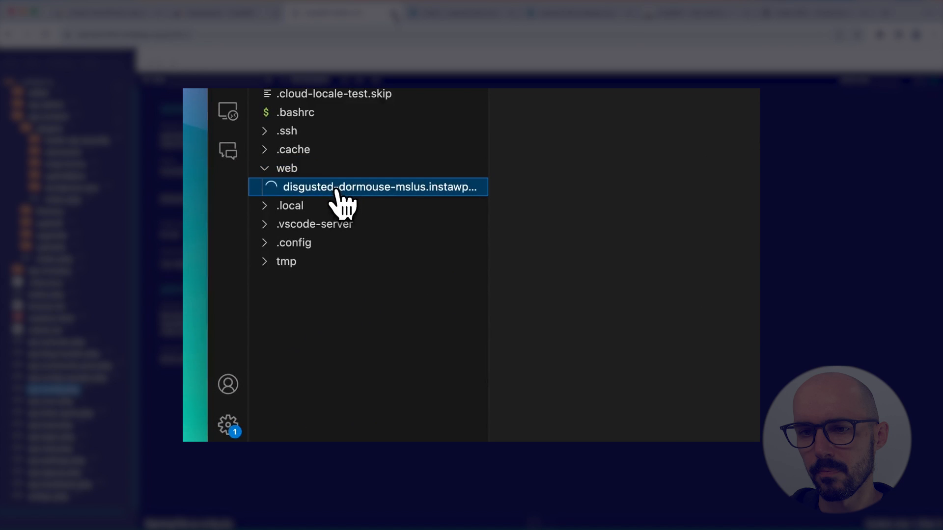
click(352, 283)
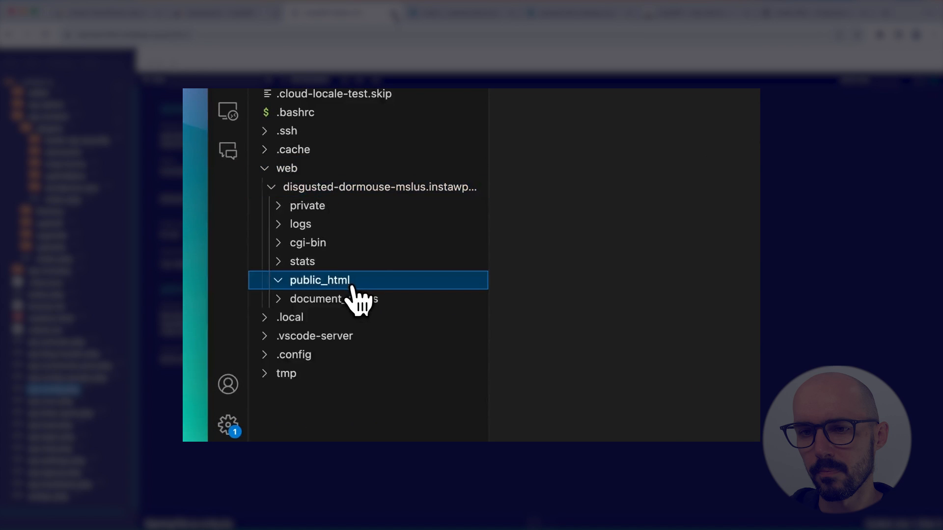
scroll(363, 280, down, 10)
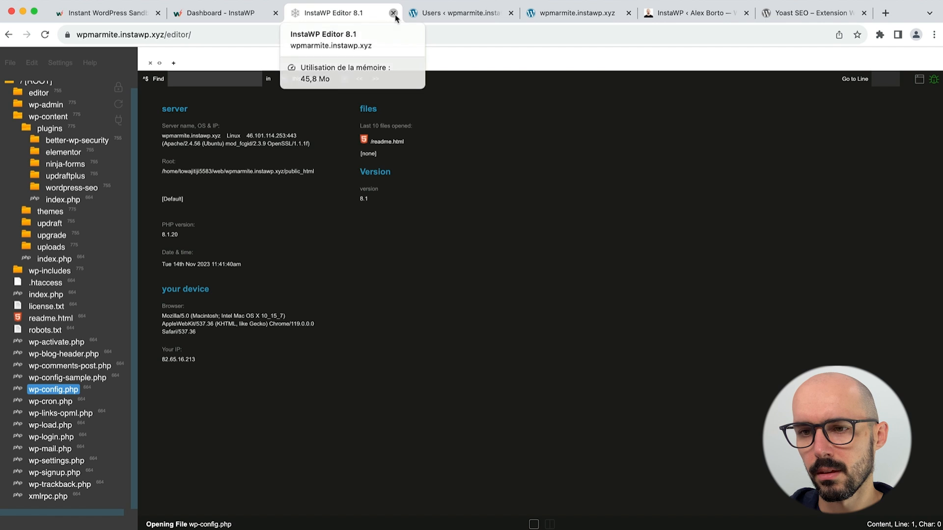
Close the Code Editor and open the PHP Config settings of the wpmarmite.instawp.xyz site on the InstaWP dashboard.
click(393, 13)
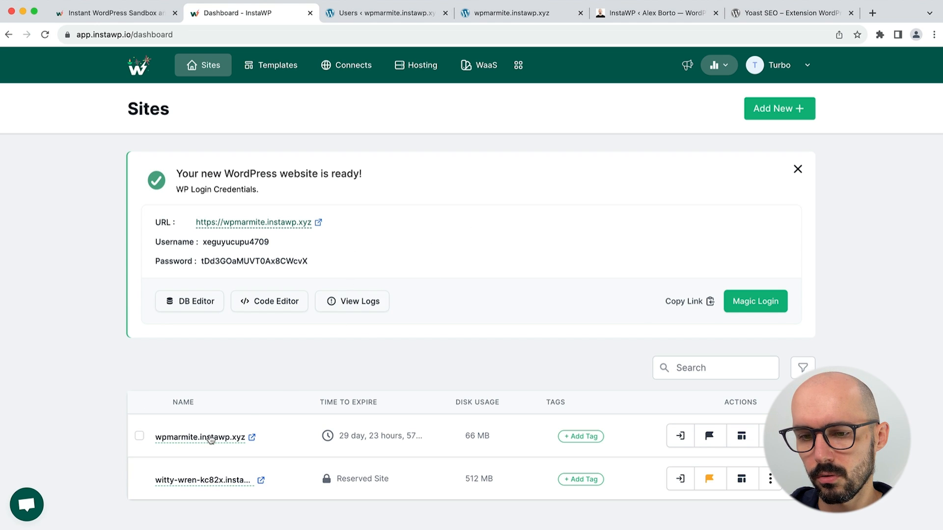
click(769, 436)
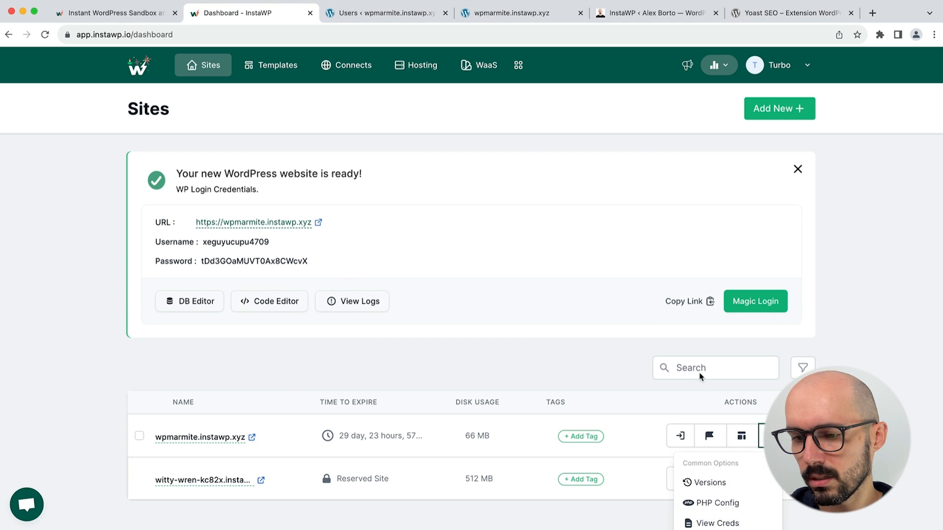
scroll(700, 376, down, 5)
click(720, 293)
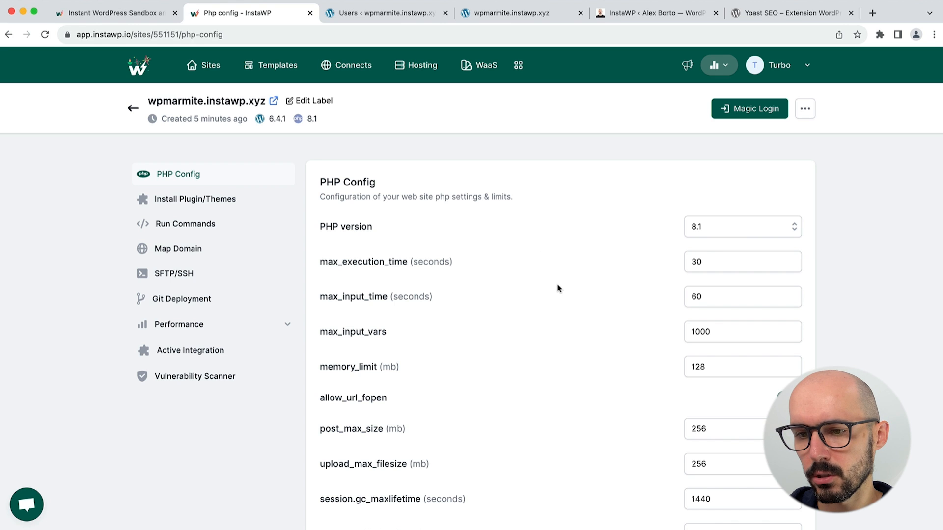
Highlight the max_execution_time and upload_max_filesize values in the site's PHP configuration.
double_click(686, 268)
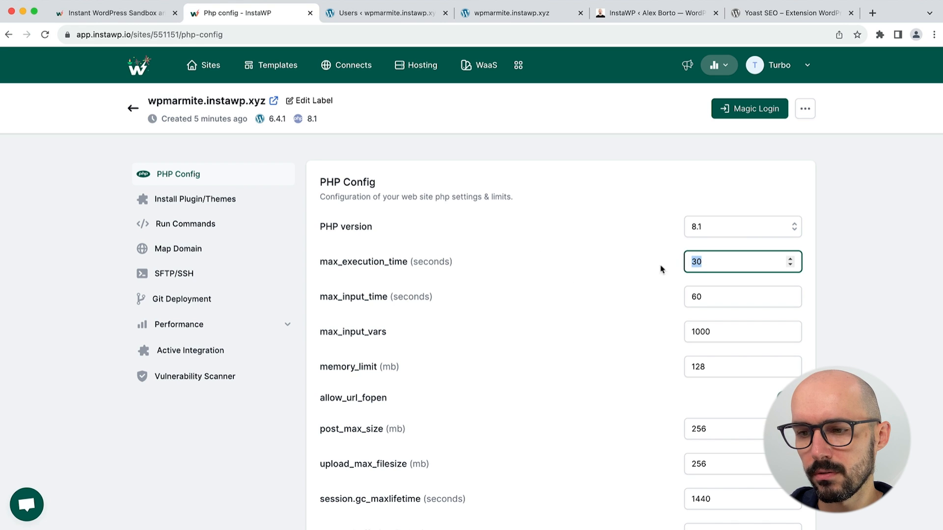
click(365, 281)
scroll(366, 289, down, 5)
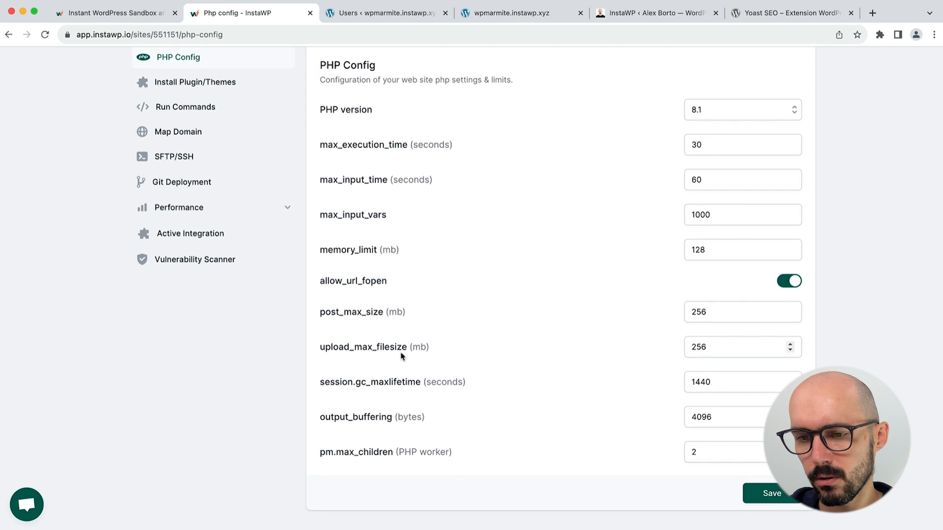
drag(398, 353, 315, 354)
double_click(718, 347)
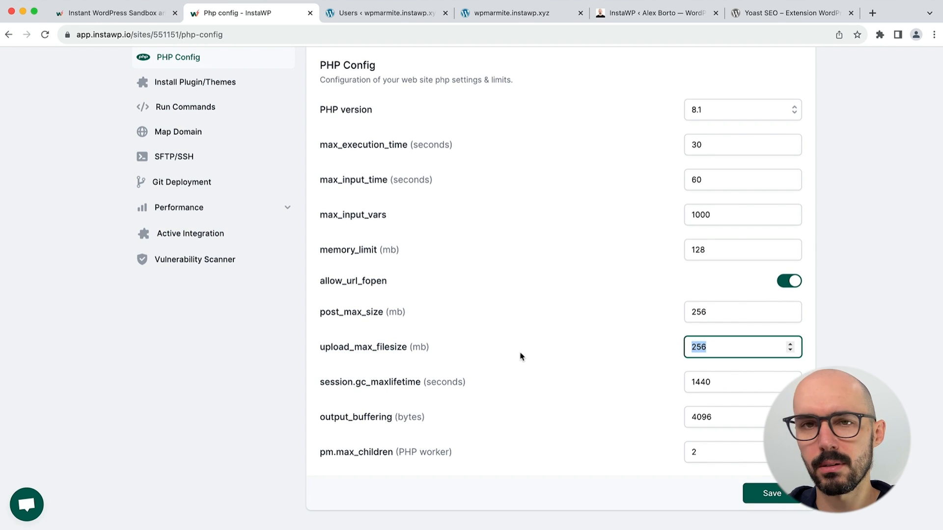
Open the site's Install Plugin/Themes page, highlight the plugin slugs label and view the Yoast SEO page on WordPress.org.
scroll(312, 314, up, 5)
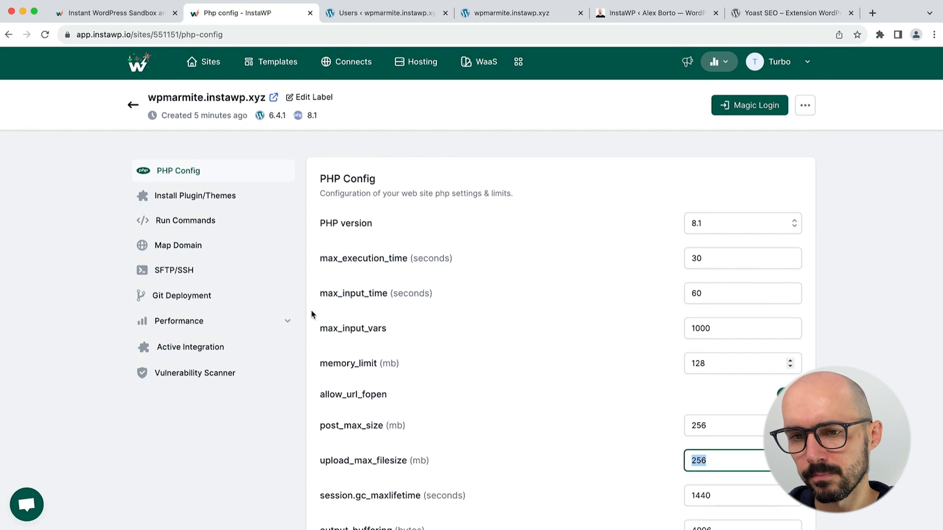
click(206, 196)
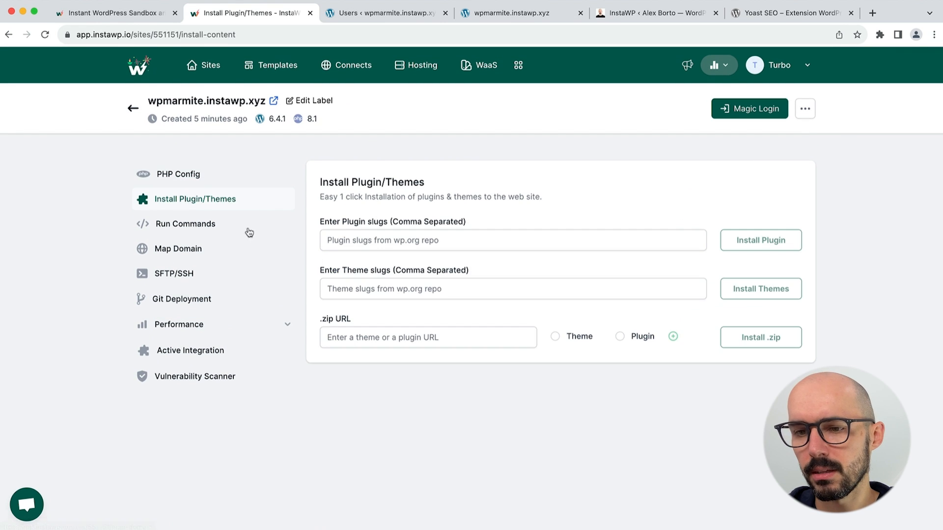
click(391, 243)
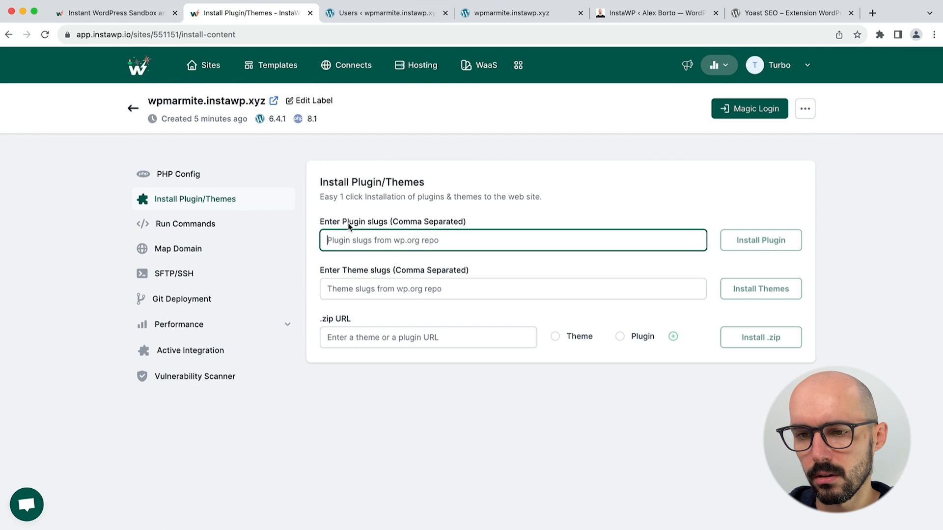
drag(385, 224, 326, 224)
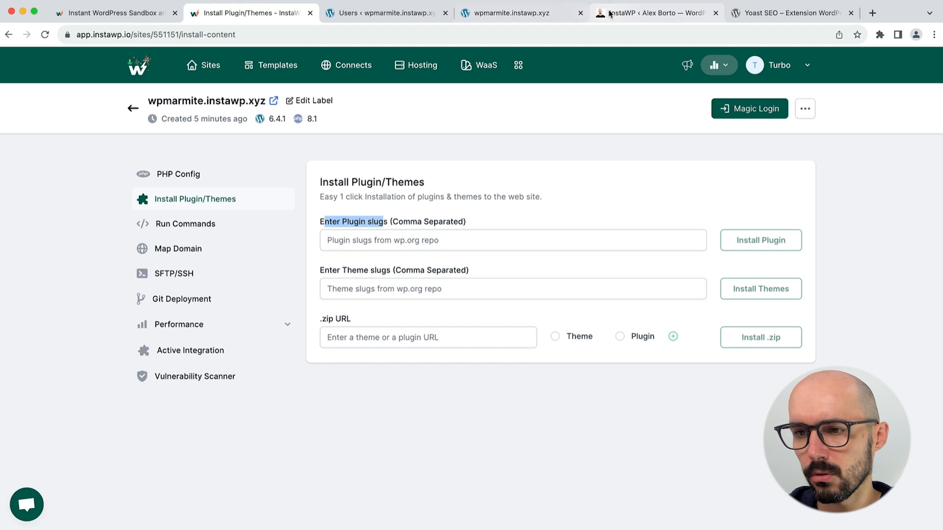
click(761, 15)
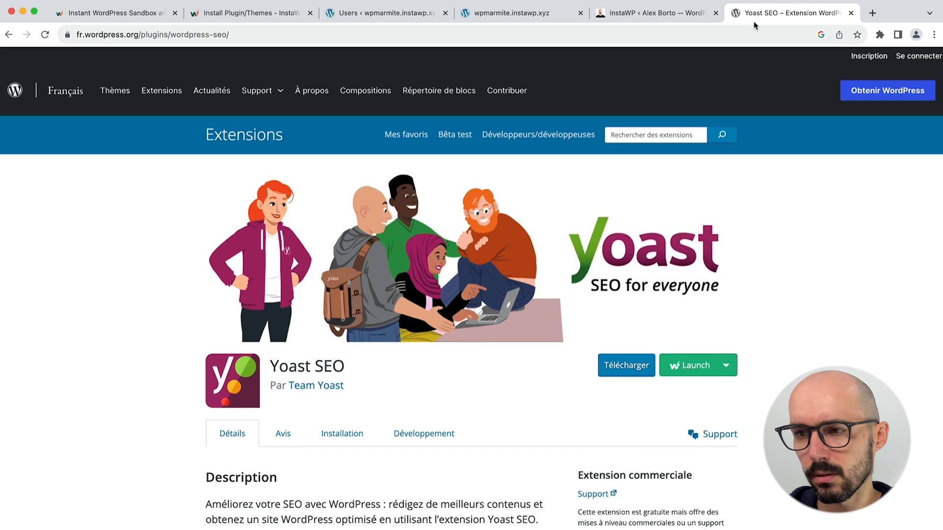
Return to the Install Plugin/Themes page and inspect the plugin slug, theme slug and .zip URL fields.
click(225, 14)
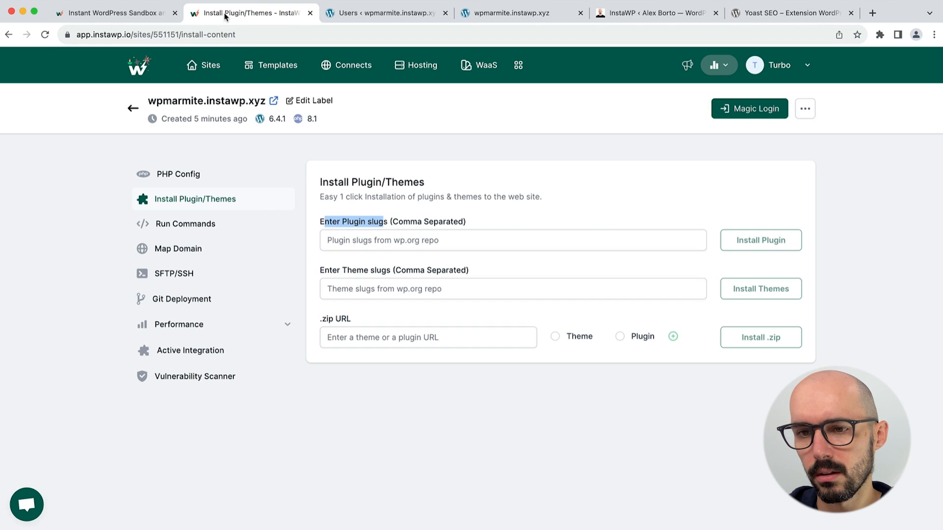
click(374, 238)
click(378, 284)
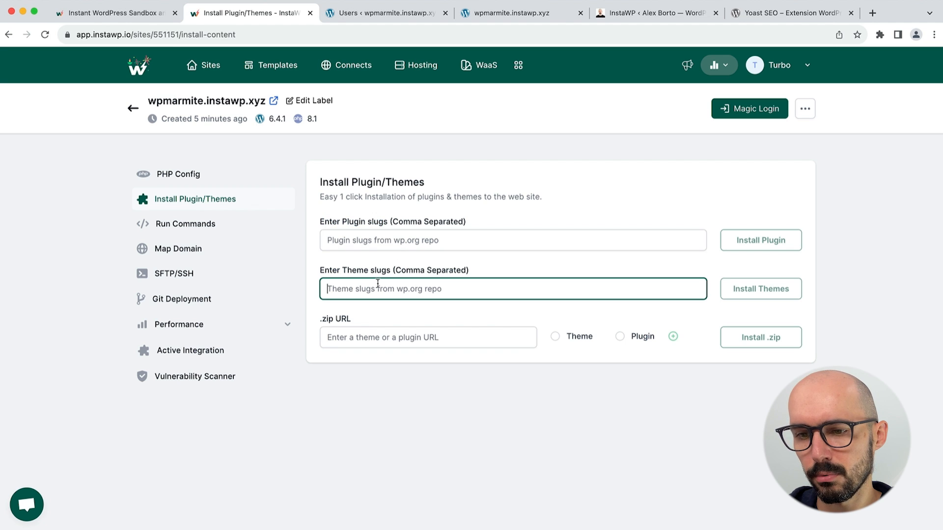
click(405, 342)
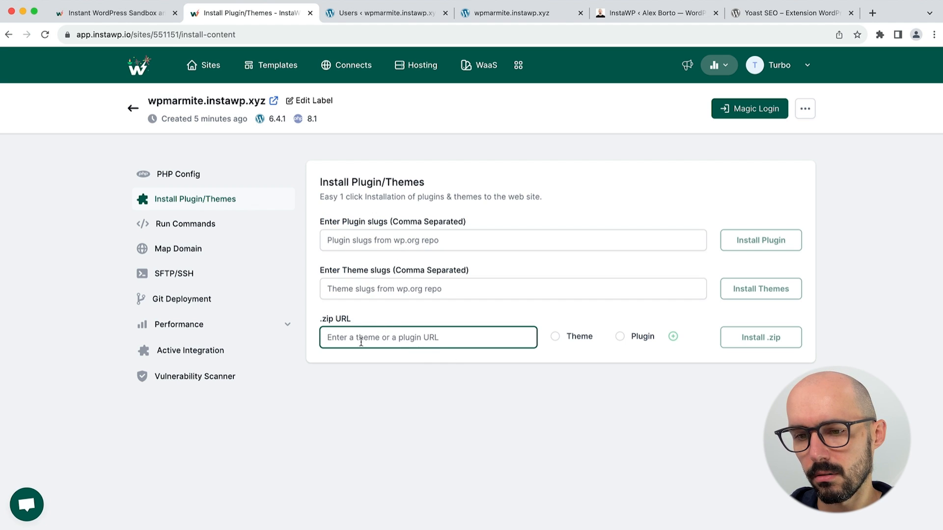
Import the "Delete spam comments" command from the Command Library, dismissing the dialog for naming a new command.
click(177, 228)
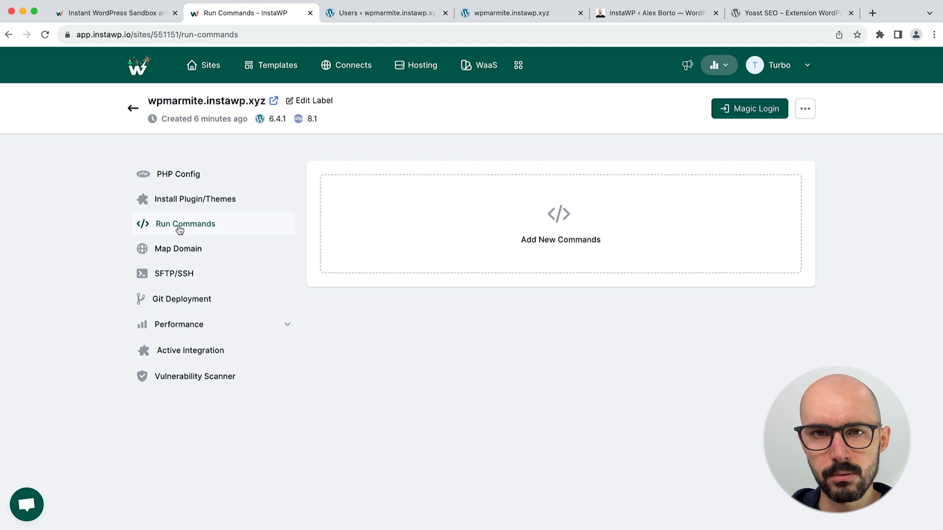
click(589, 253)
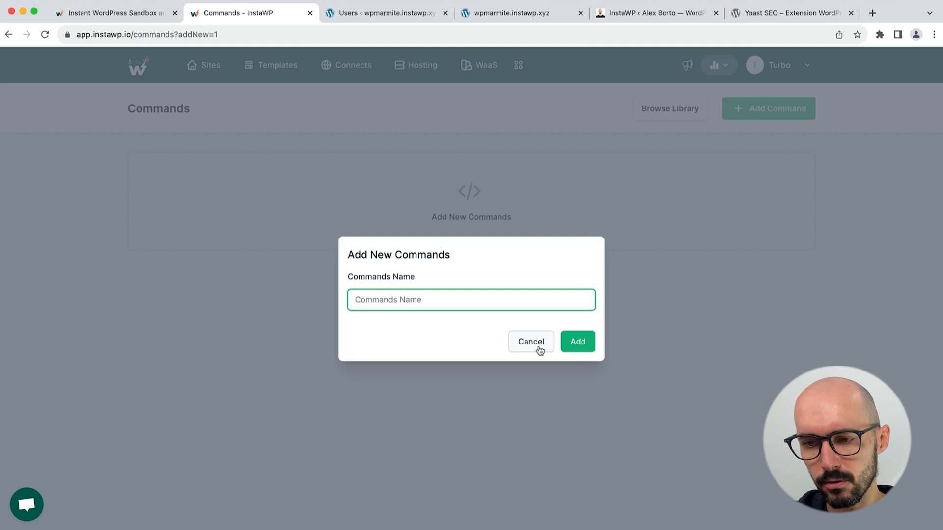
click(538, 350)
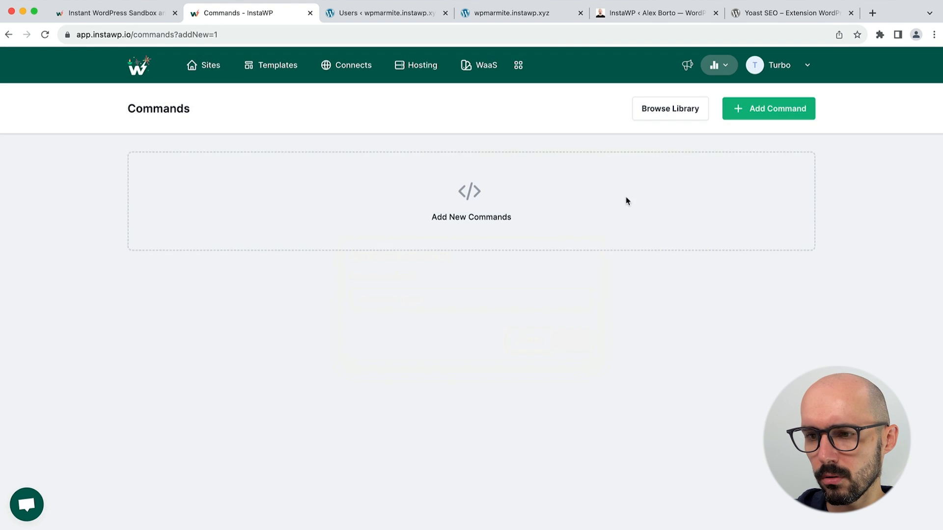
click(683, 118)
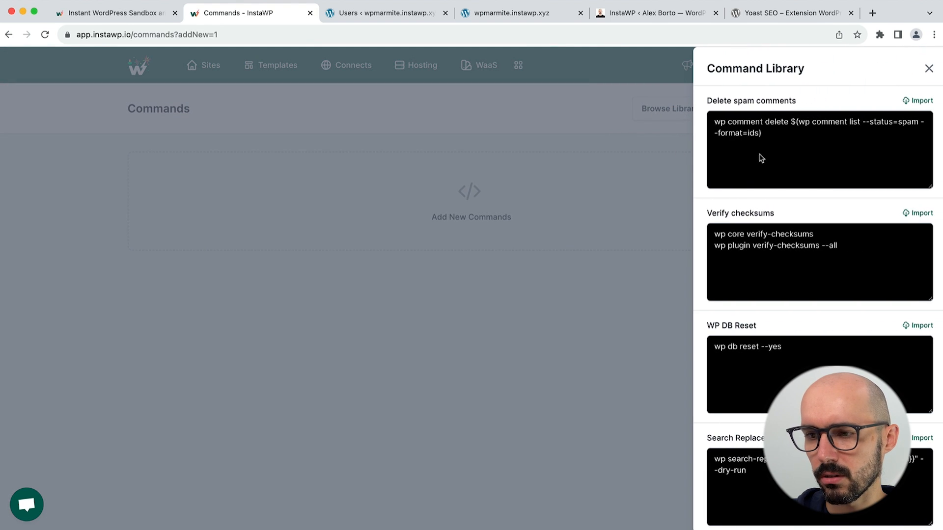
drag(714, 123, 801, 142)
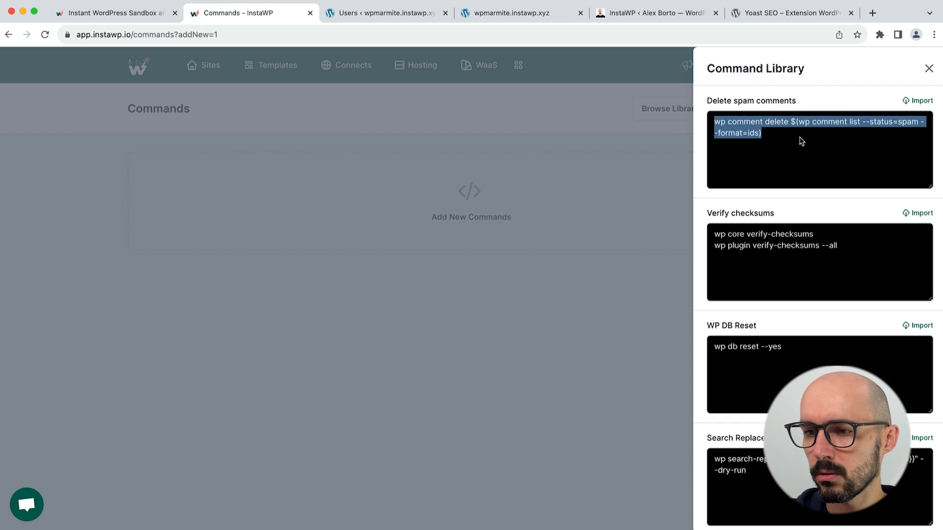
click(772, 136)
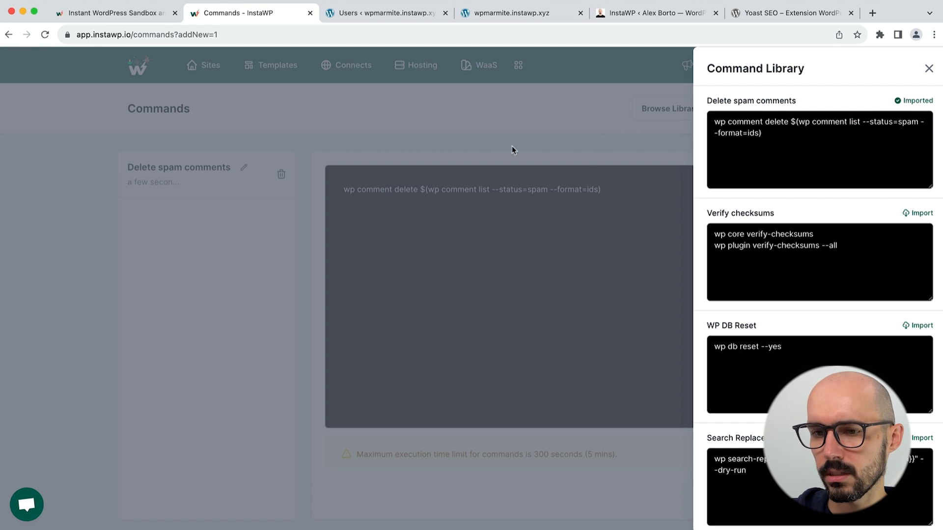
click(462, 139)
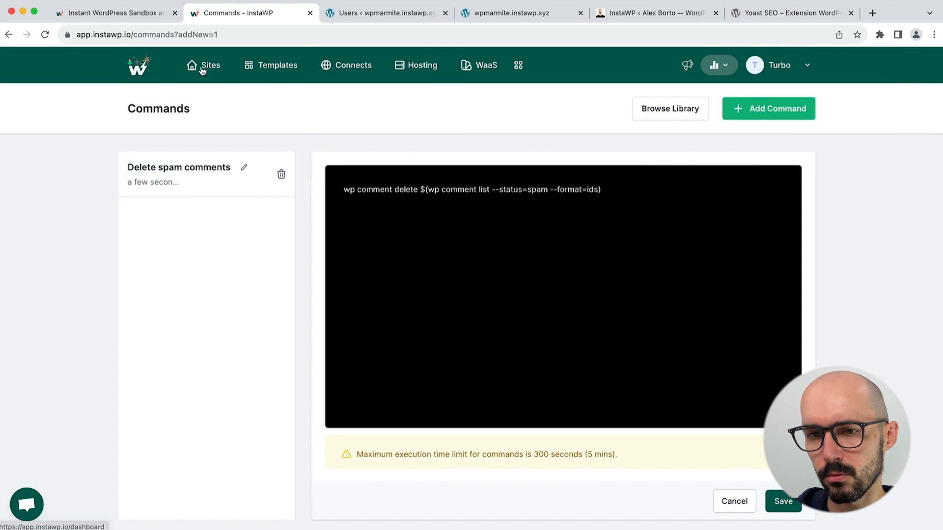
Run the "Delete spam comments" command on the wpmarmite.instawp.xyz site.
click(10, 35)
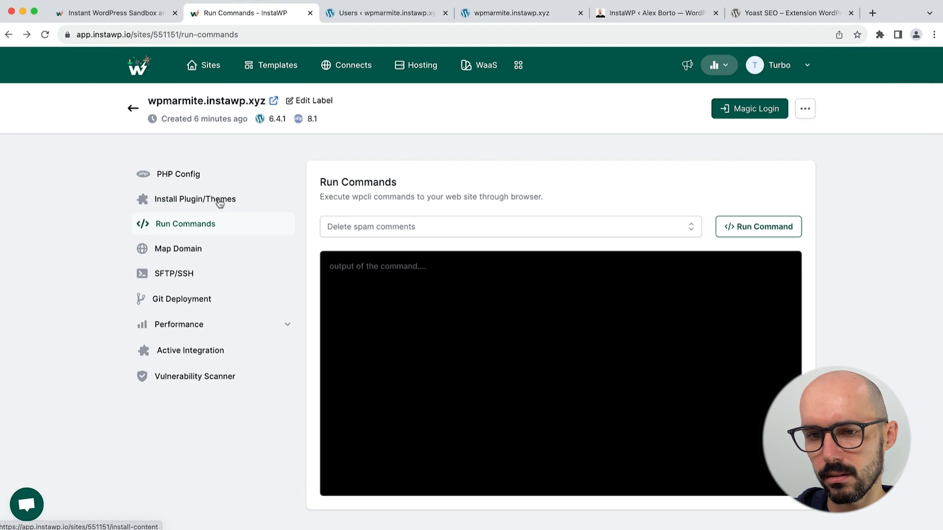
click(396, 236)
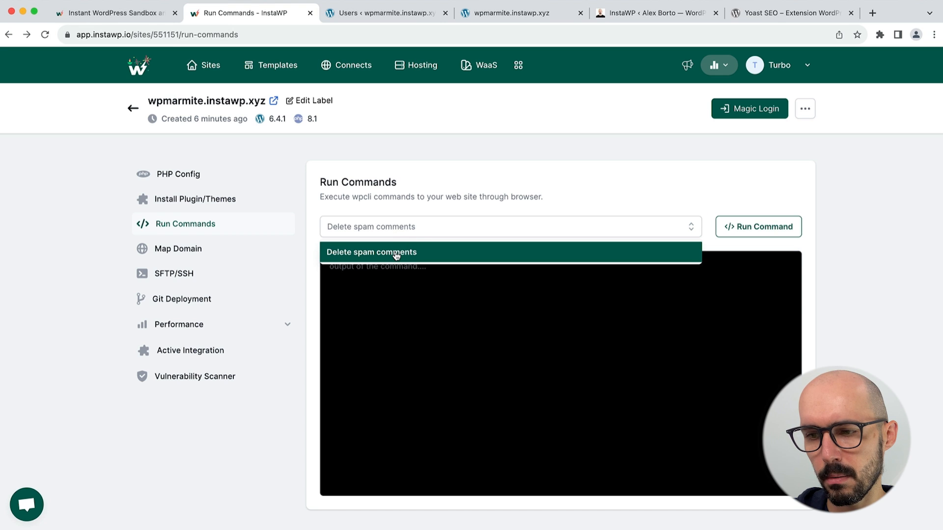
click(396, 255)
click(752, 229)
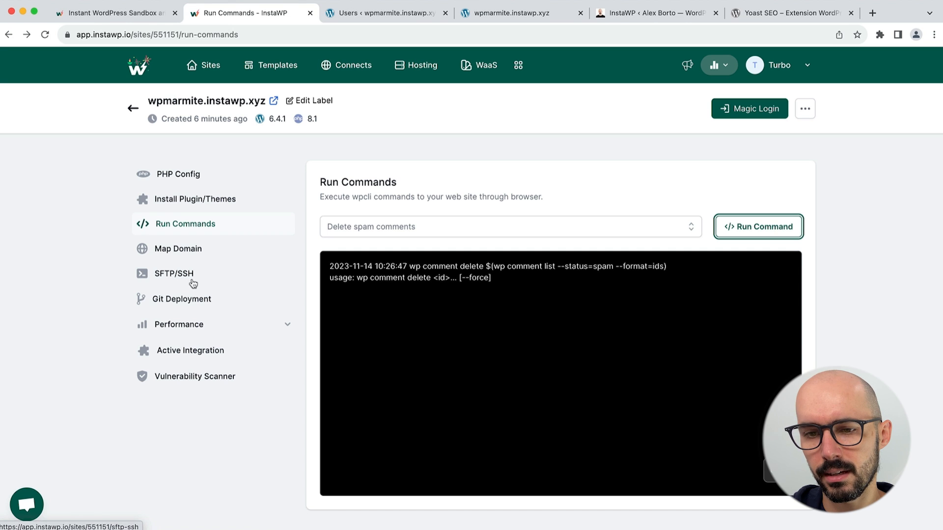
Run a Page Speed Insight performance check on the wpmarmite.instawp.xyz site.
click(179, 326)
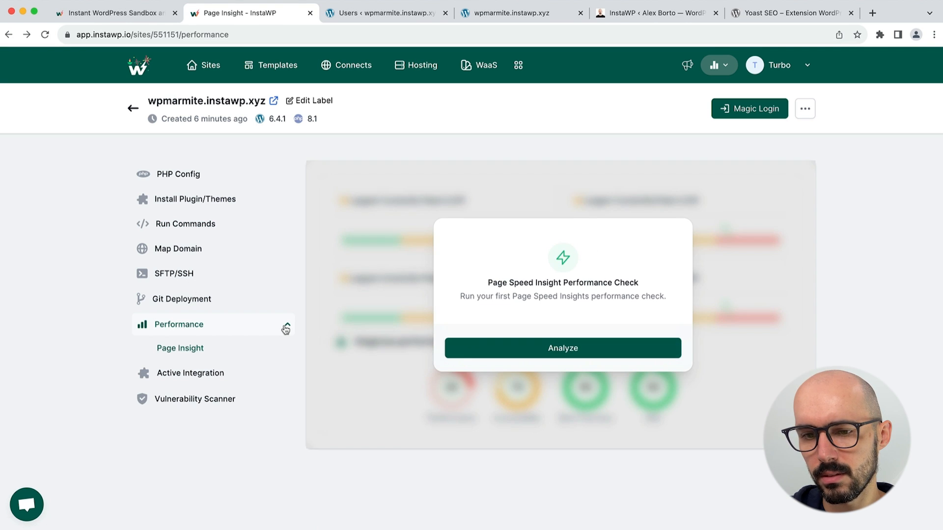
click(519, 346)
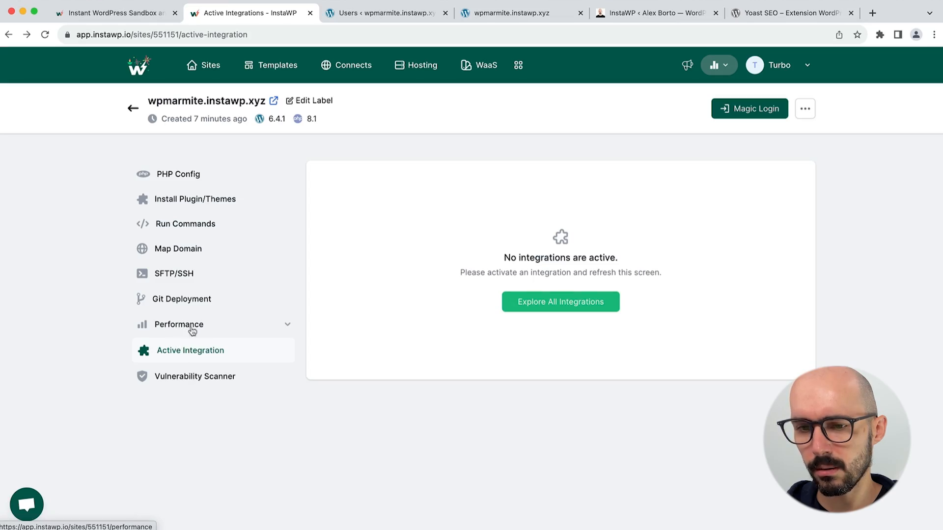
Explore all available integrations from the site's Active Integration page, including the Email and Utilities categories.
click(555, 305)
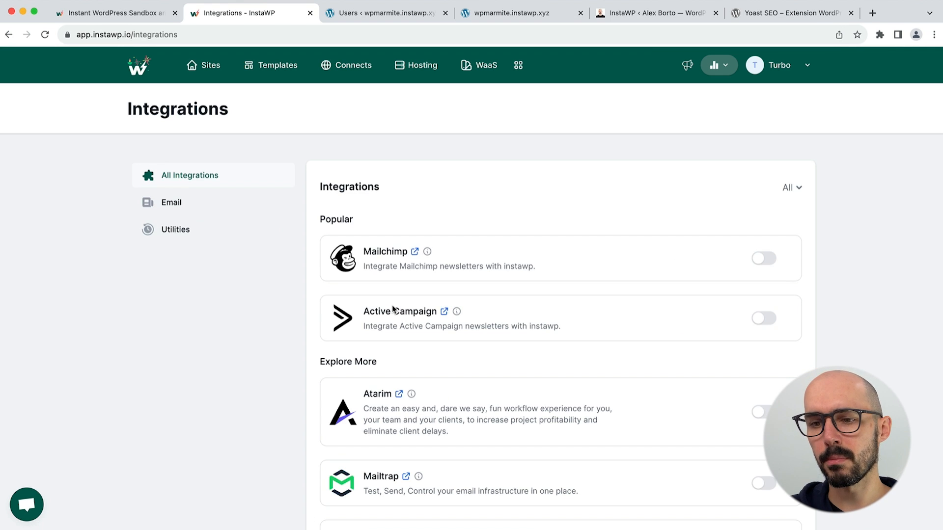
scroll(393, 309, down, 2)
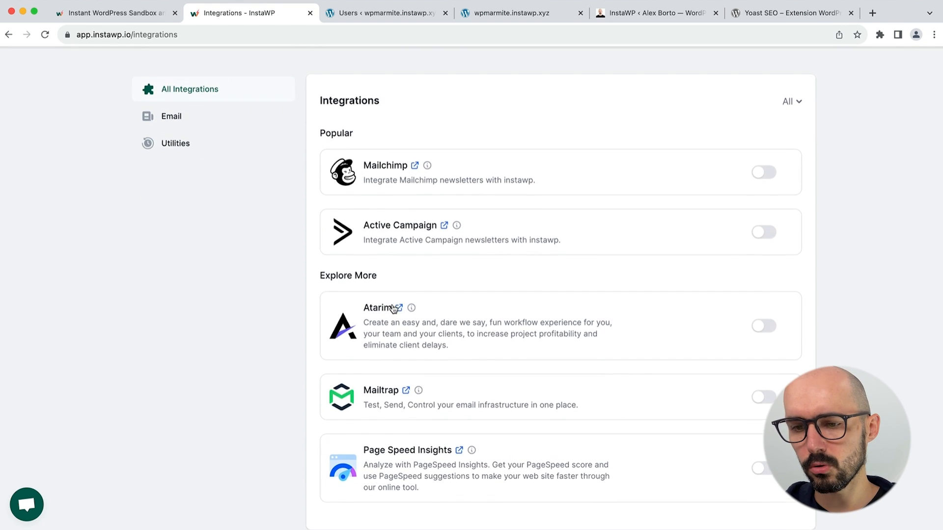
scroll(393, 308, up, 2)
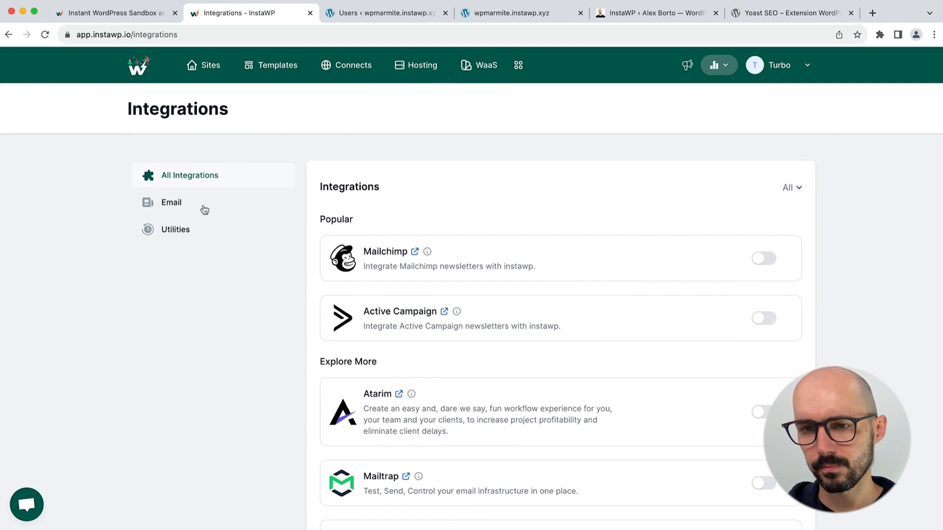
click(204, 208)
click(182, 232)
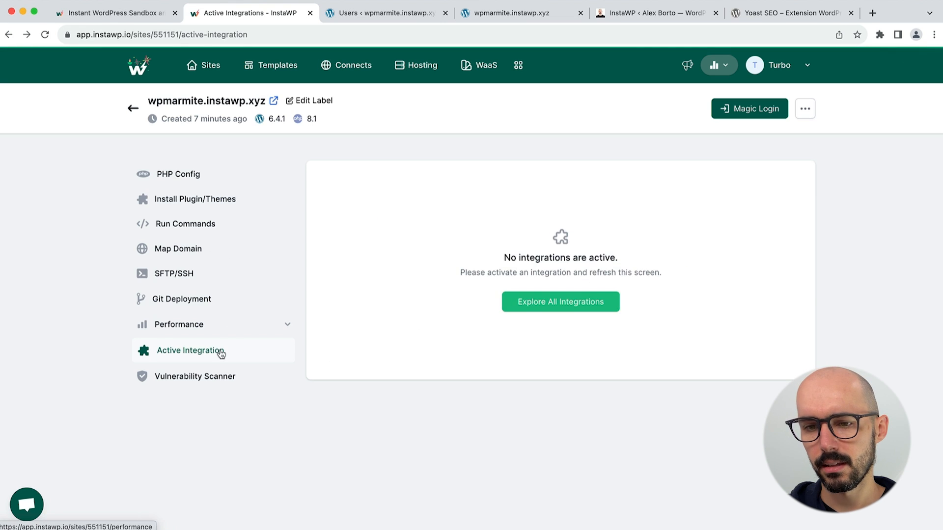
Run a vulnerability scan on the wpmarmite.instawp.xyz site and highlight the date of the scan entry.
click(201, 383)
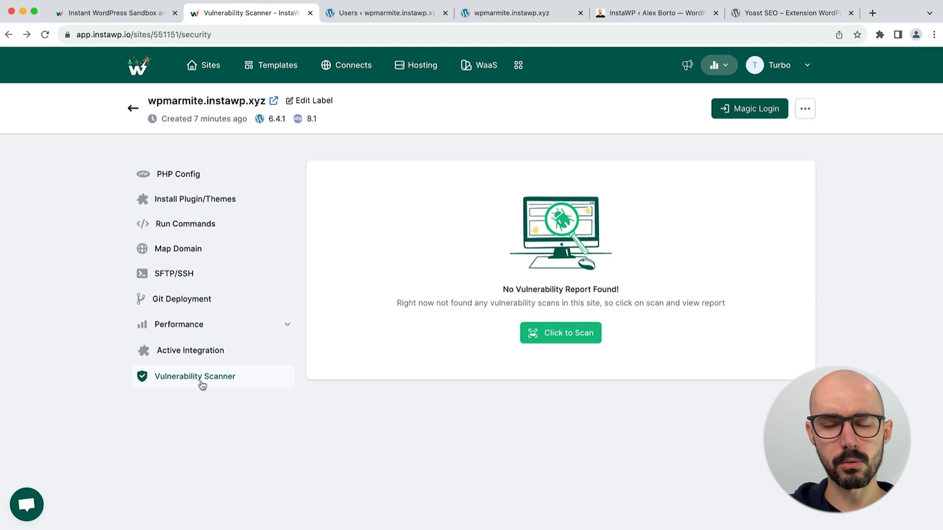
click(552, 343)
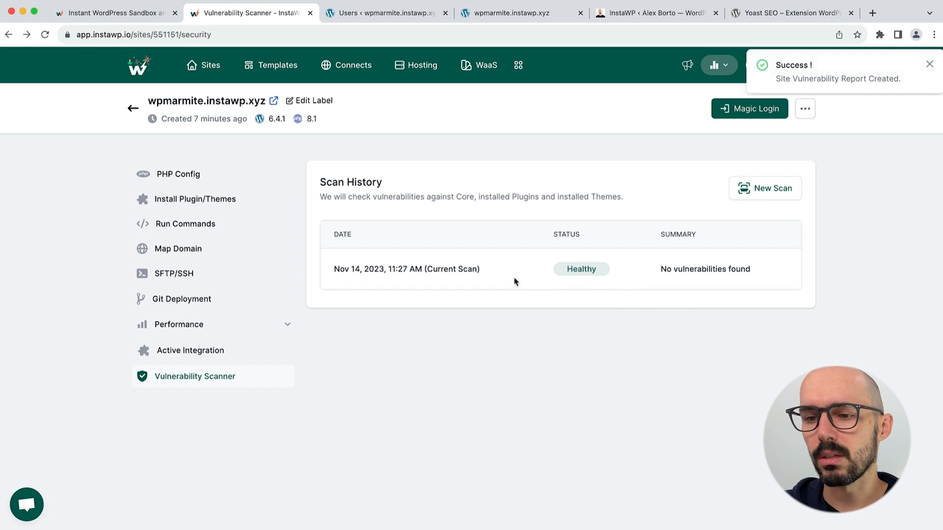
drag(481, 273, 360, 271)
click(440, 199)
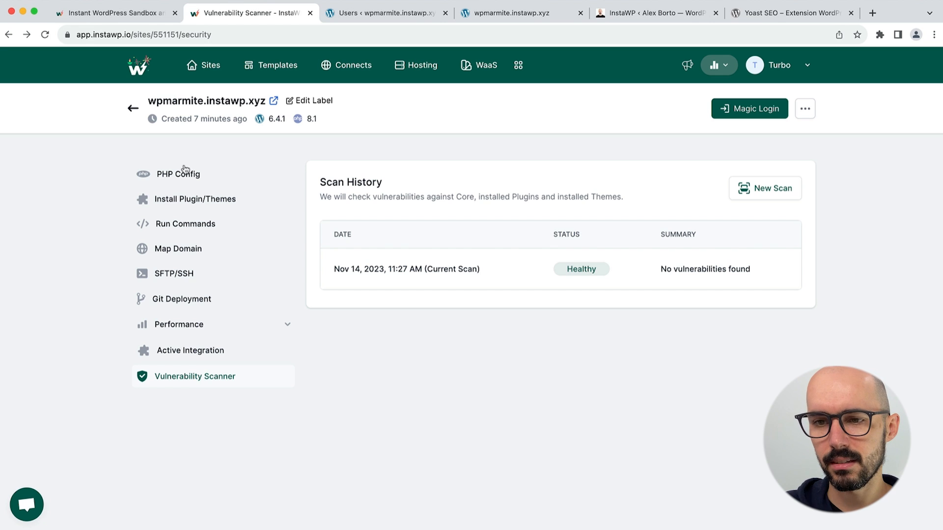
Go back to the Sites list, look at the Templates page and return to the Sites list.
click(133, 109)
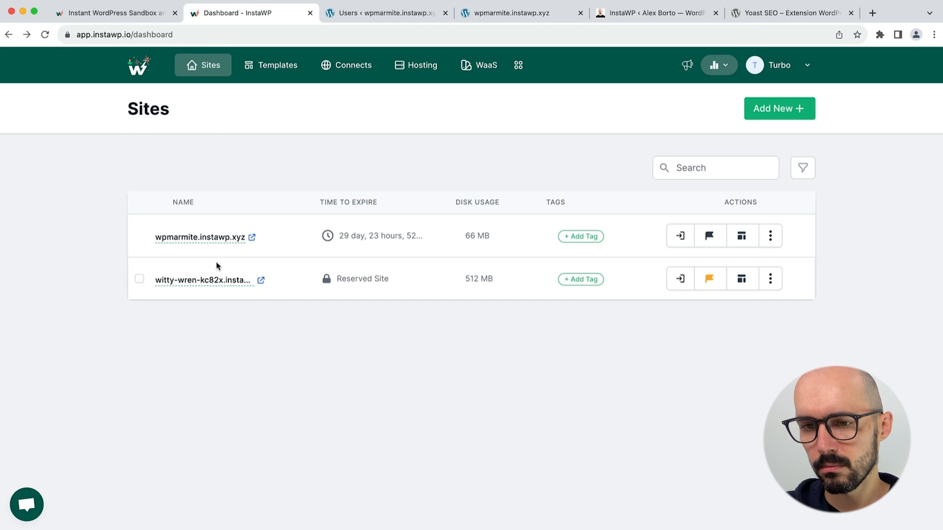
click(284, 70)
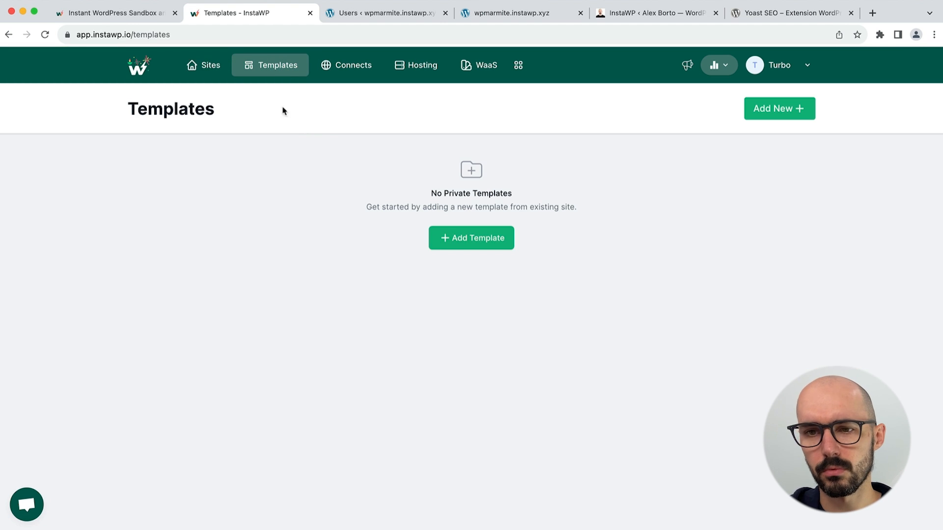
click(217, 69)
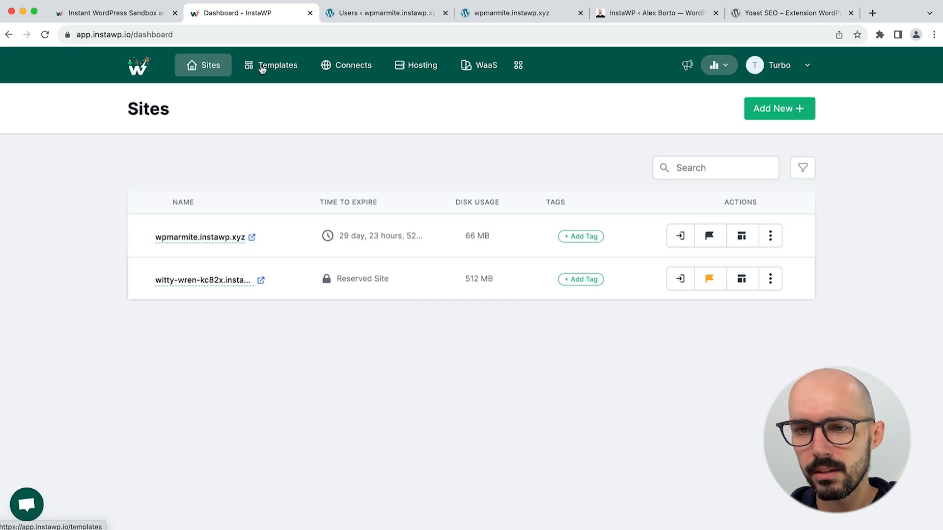
Start a new template using wpmarmite.instawp.xyz as the source site.
click(263, 68)
click(444, 237)
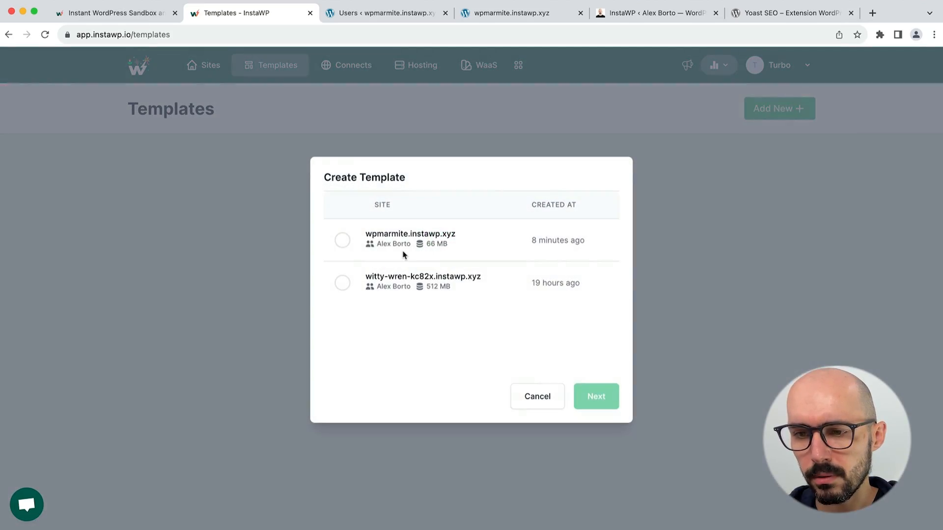
click(343, 242)
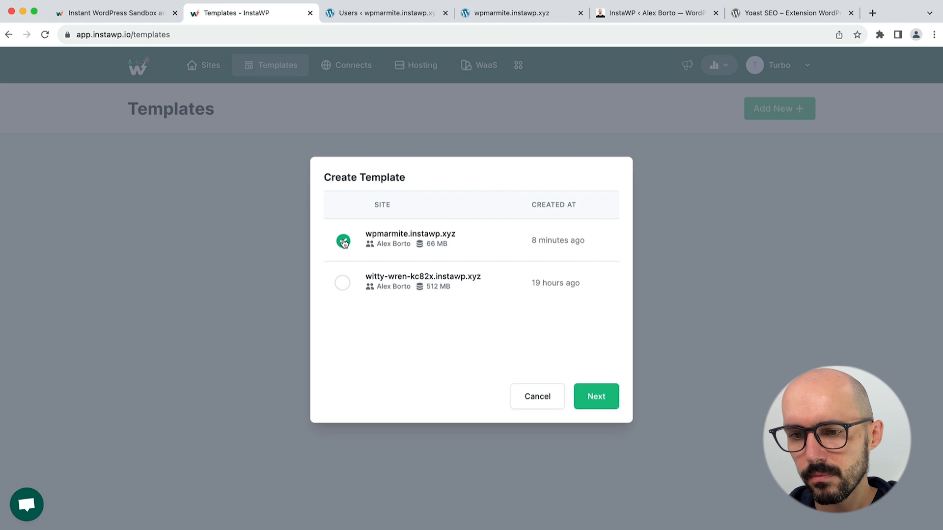
click(592, 392)
Name the template "Modèle Marmite", set its type to Private, enable Instant Template and save it.
click(384, 213)
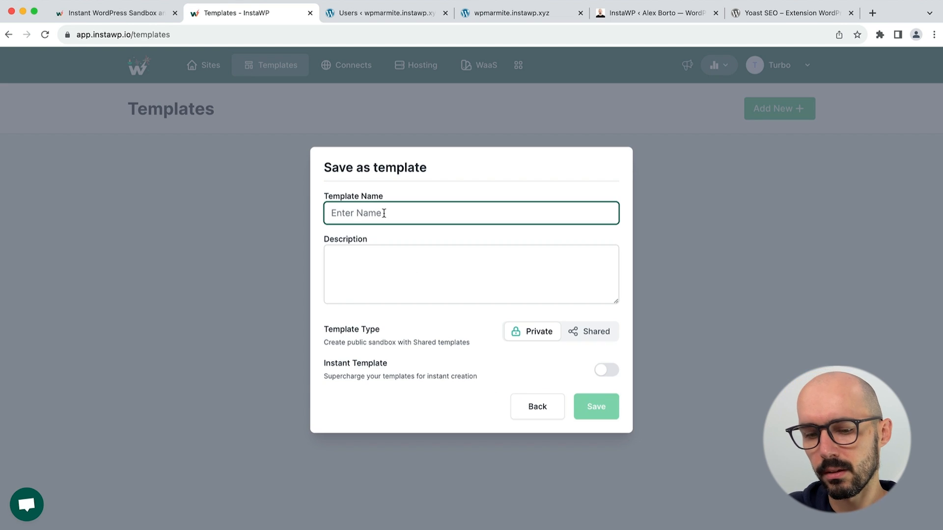
text(Modèle)
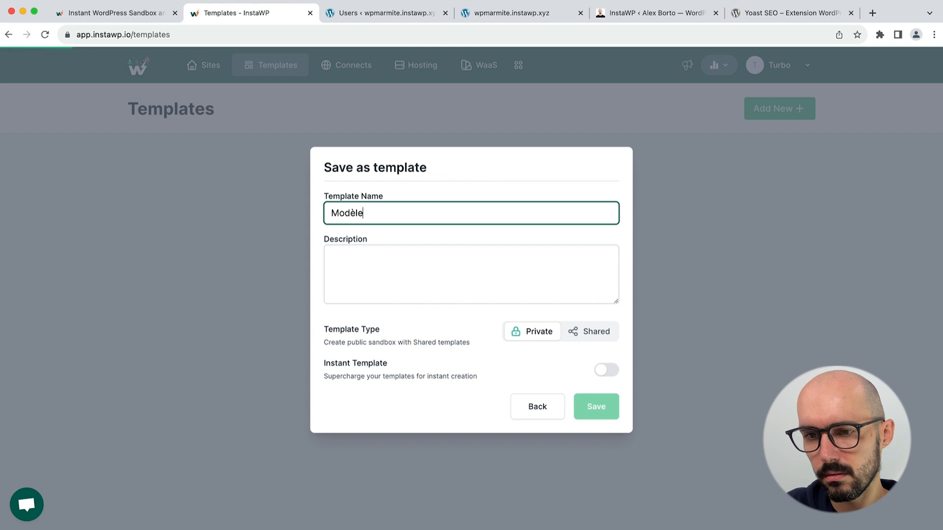
text( Marmite)
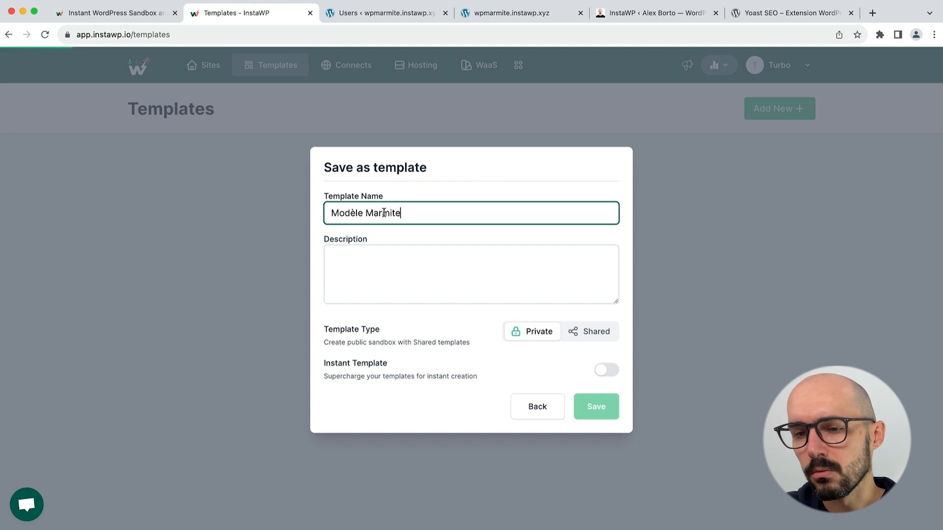
click(390, 275)
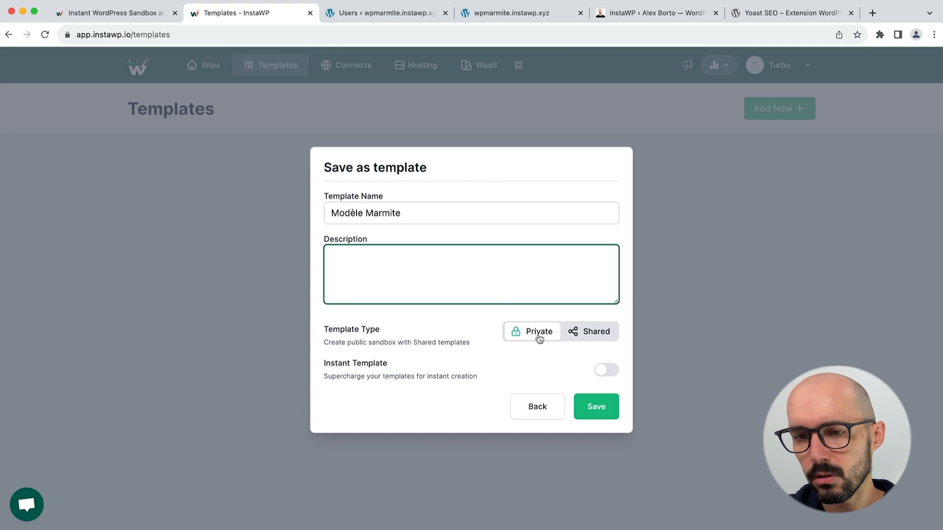
click(596, 332)
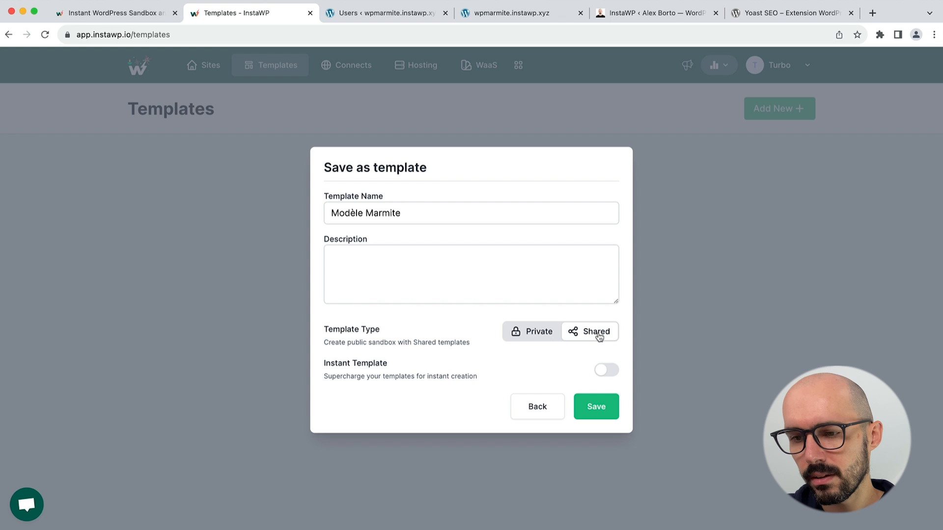
click(532, 333)
click(604, 374)
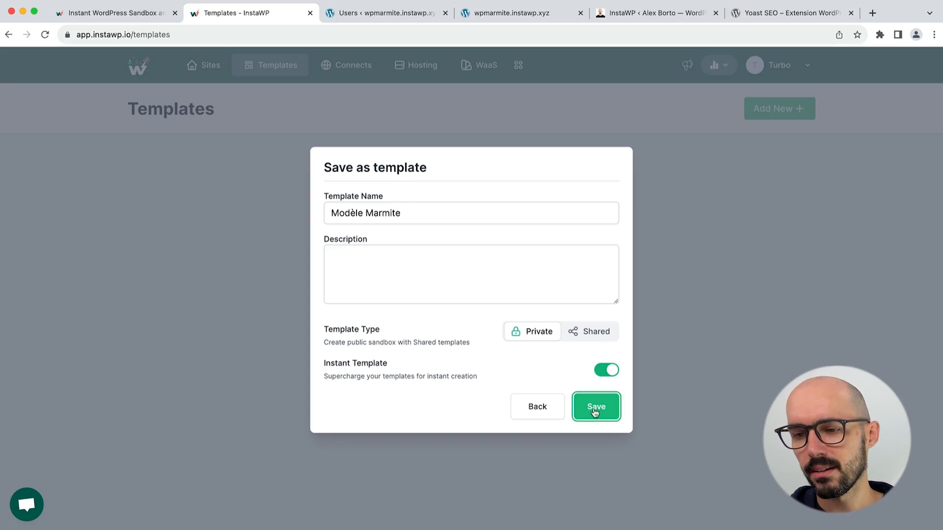
click(594, 410)
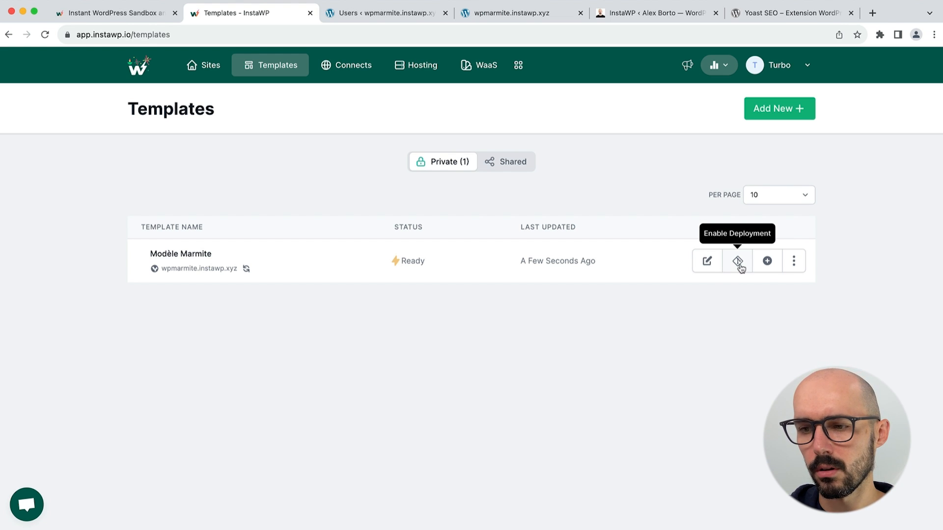
View the deployment dialog for the Modèle Marmite template, cancel it and open the Connects page.
click(738, 262)
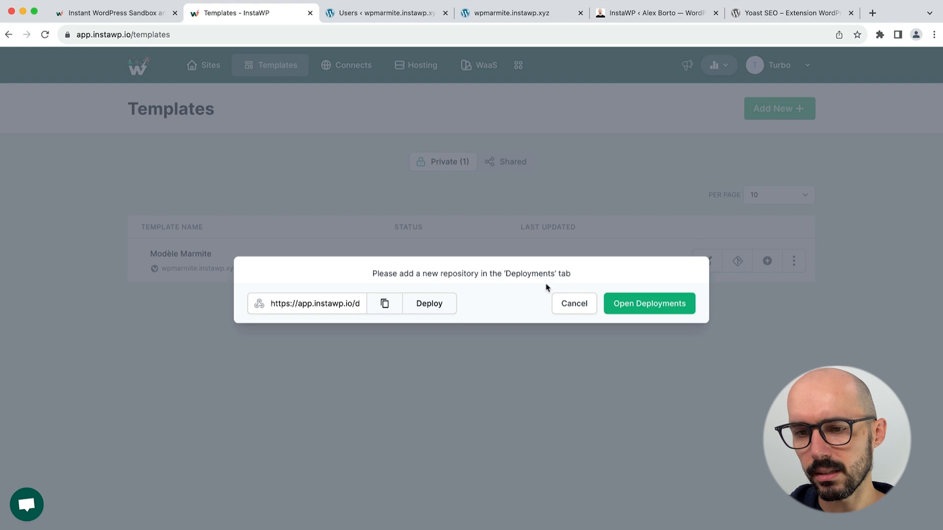
click(568, 305)
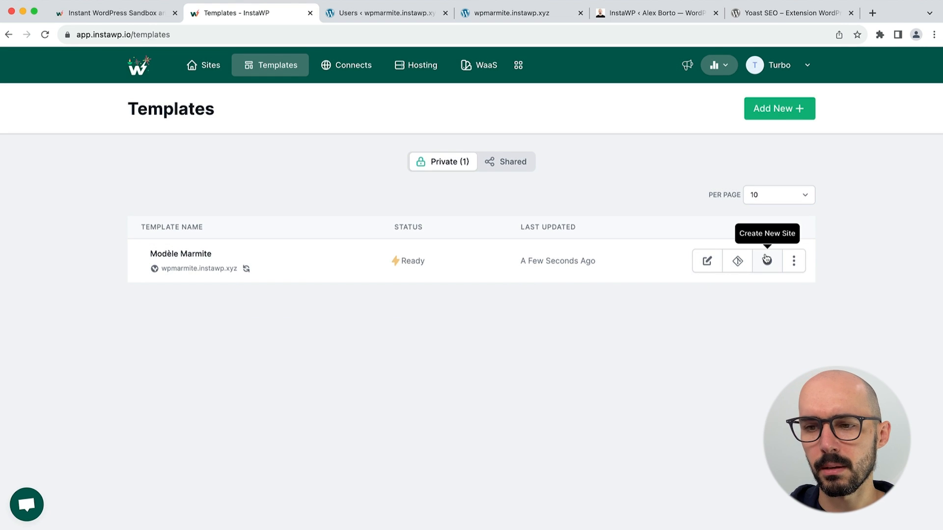
click(347, 71)
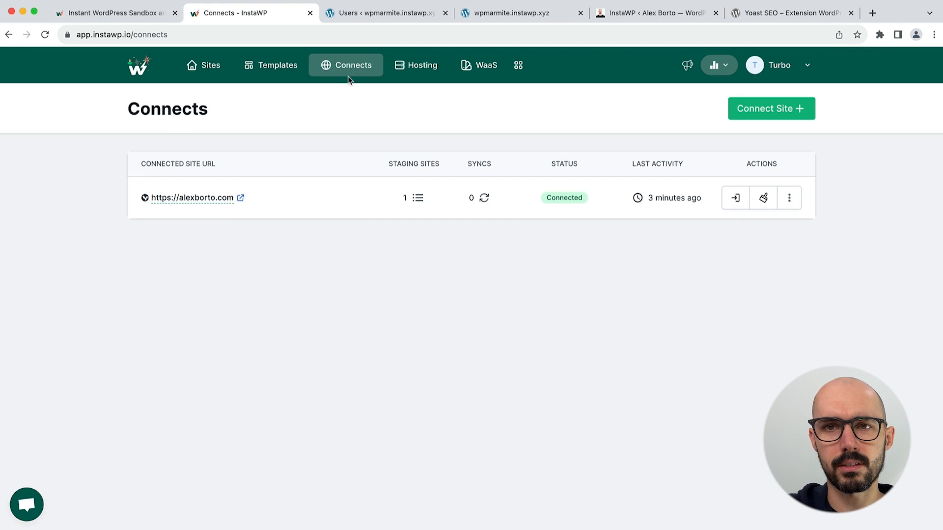
Open the Hosting page and browse the hosting providers available for connection.
click(420, 69)
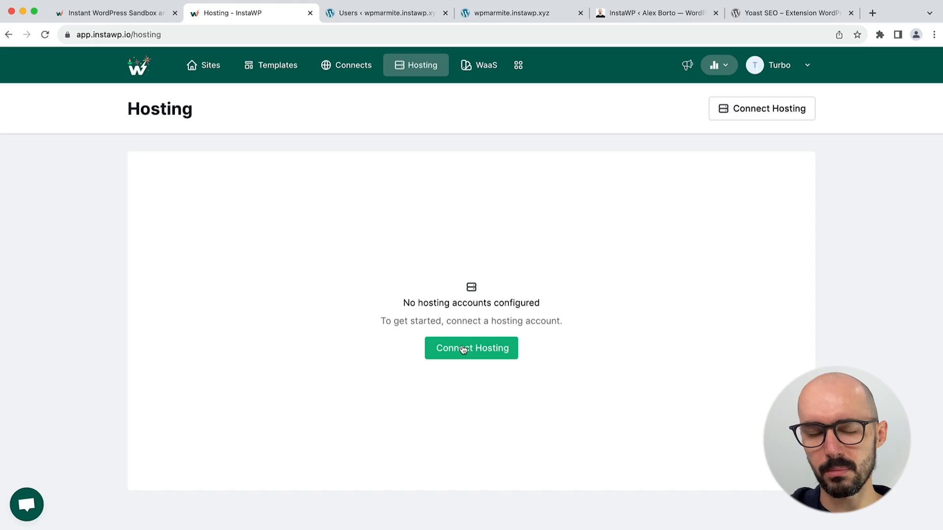
click(463, 349)
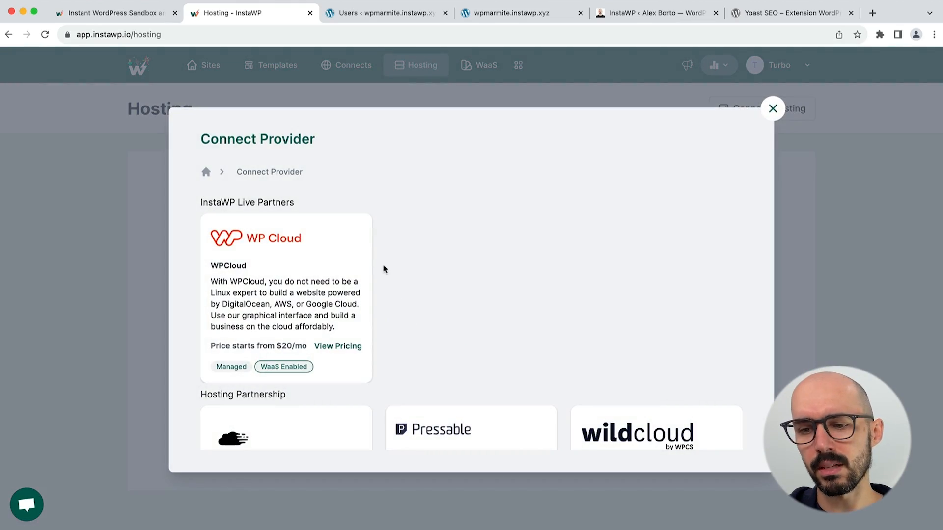
scroll(391, 292, down, 4)
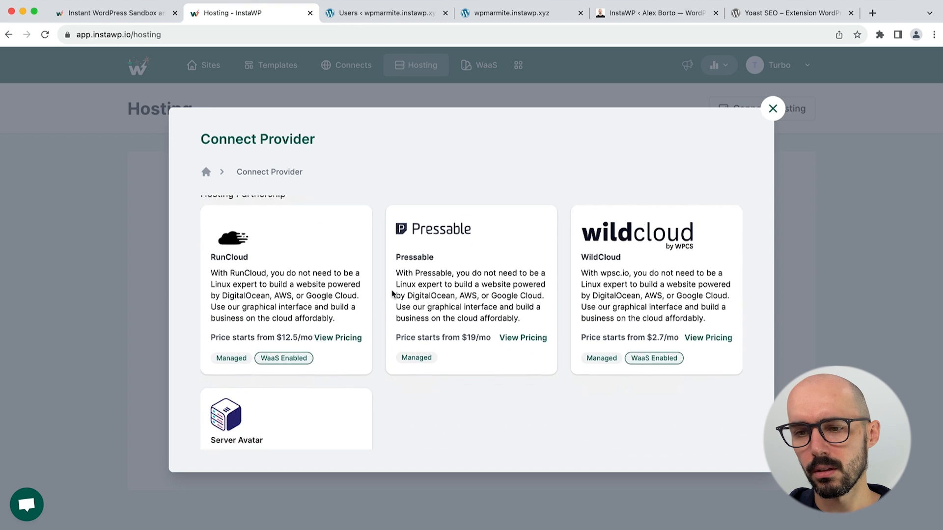
scroll(391, 293, down, 3)
scroll(390, 295, up, 6)
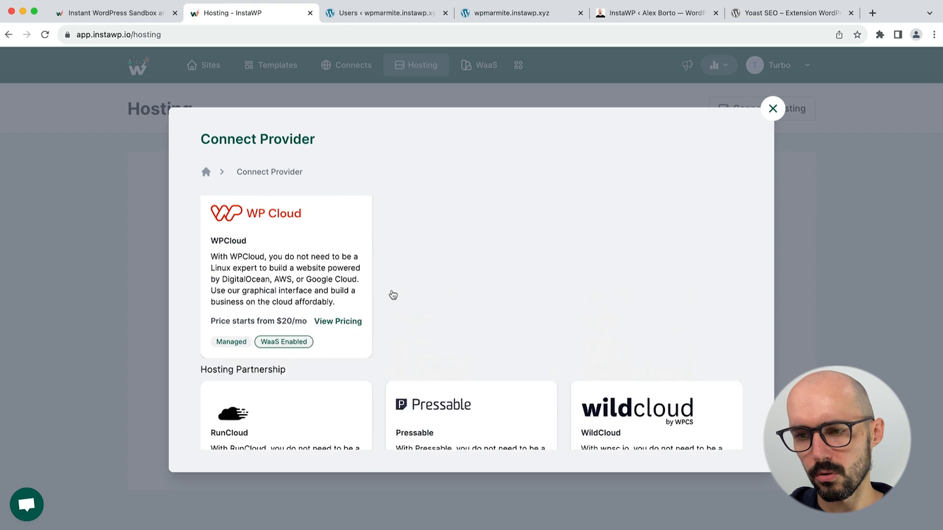
scroll(393, 294, up, 1)
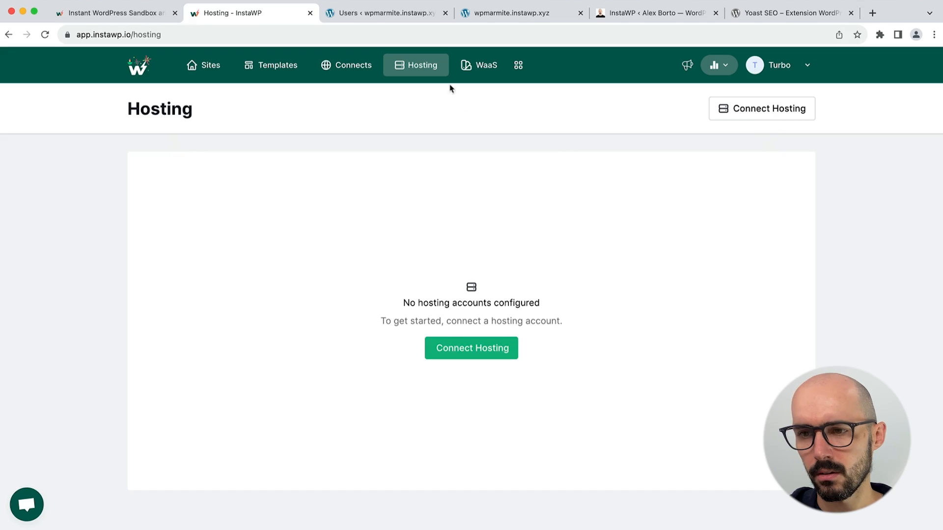
Open the WaaS section, revisit the Templates page and return to the Sites dashboard.
click(475, 70)
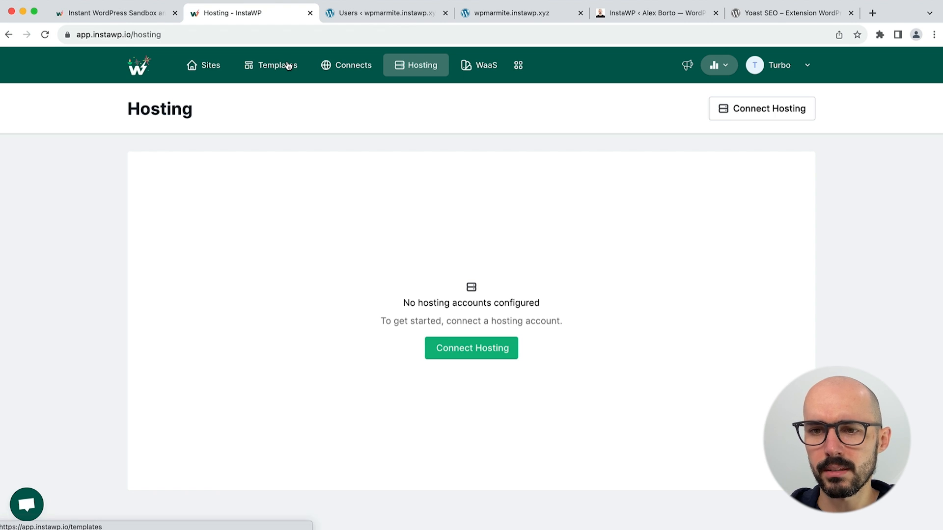
click(289, 67)
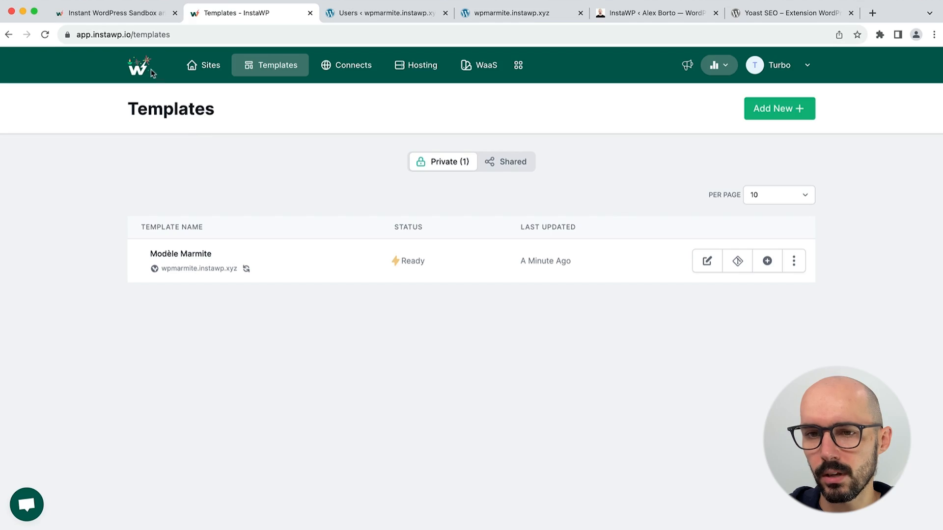
click(143, 73)
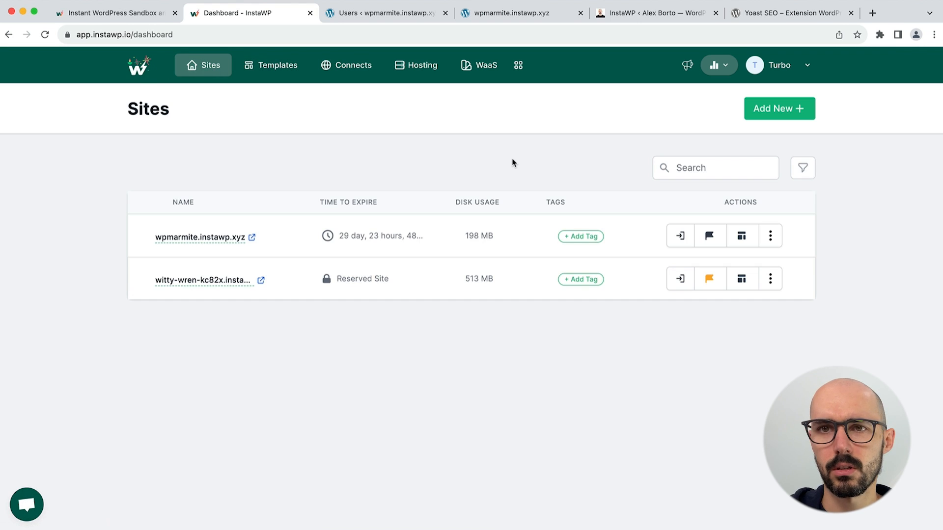
Search Google for "instawp chrome extension" and view the InstaWP Launcher page in the Chrome Web Store.
click(872, 13)
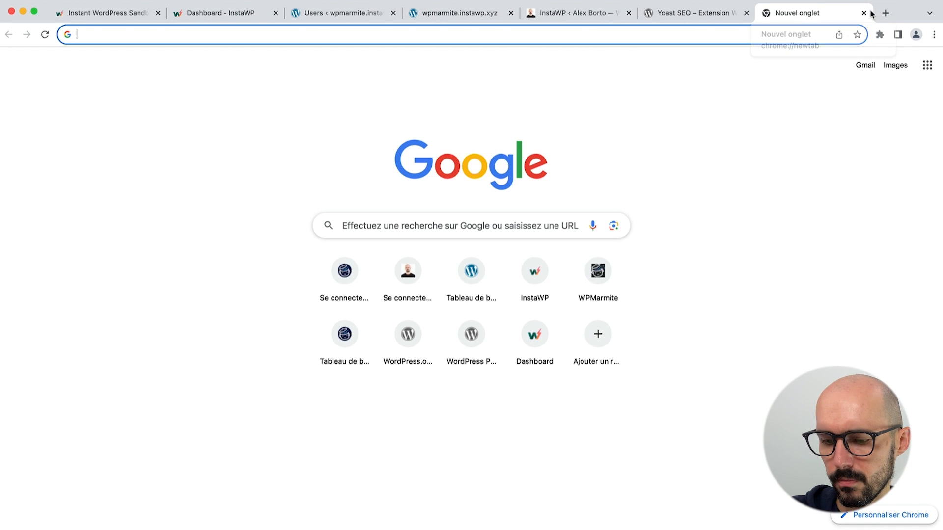
text(instawp)
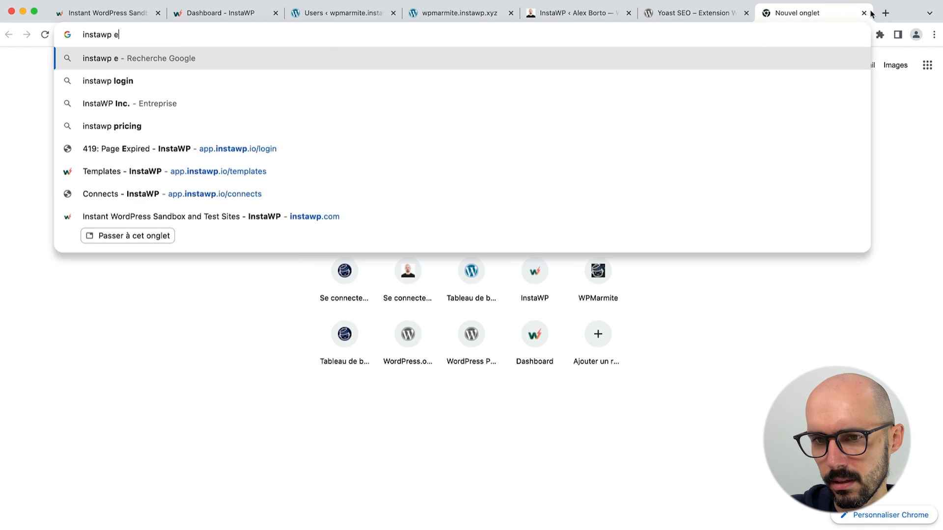
key(Down)
key(Down)
key(Return)
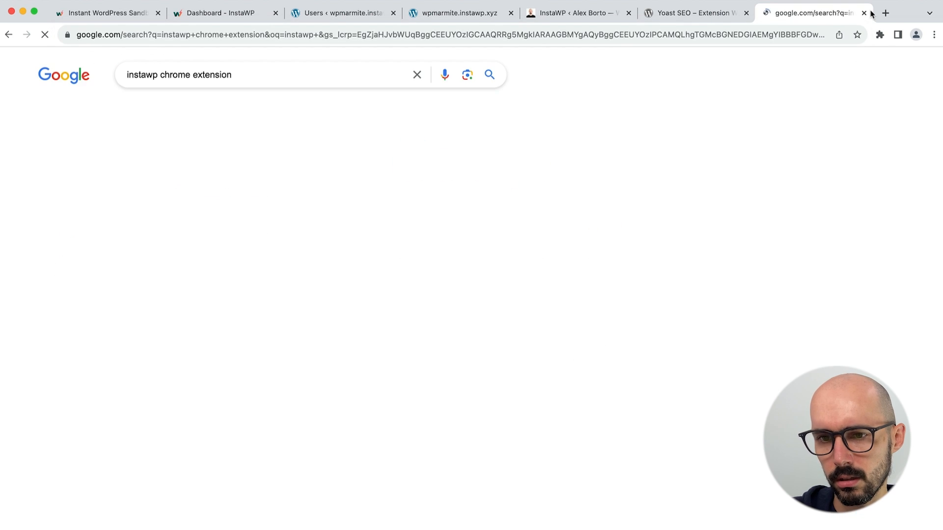
click(194, 232)
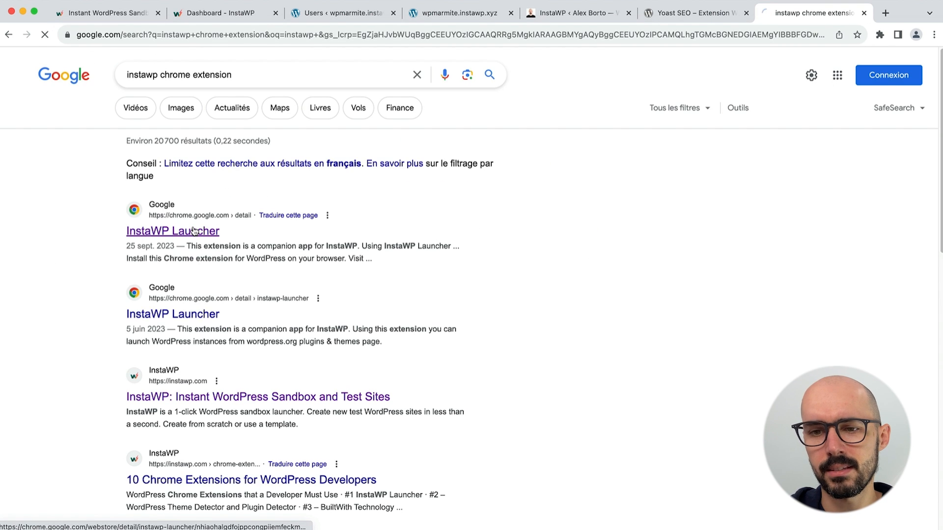
scroll(236, 291, down, 4)
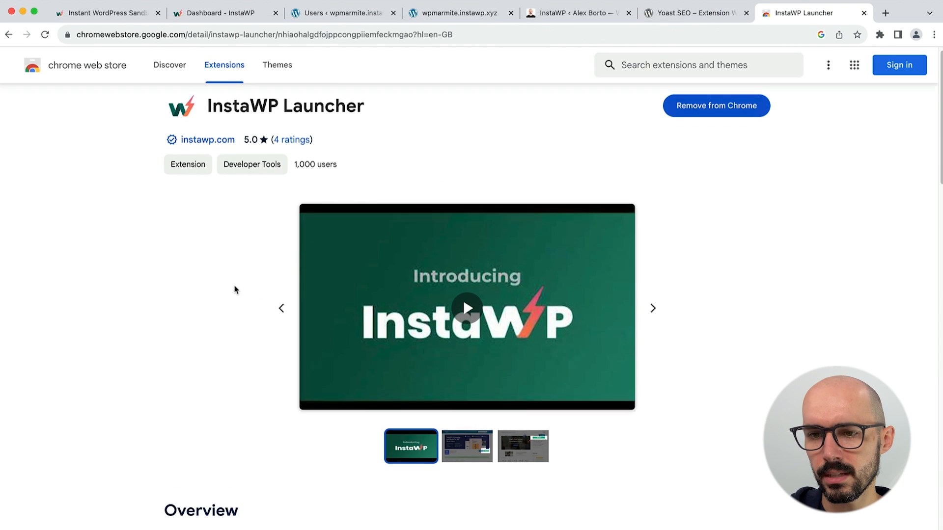
scroll(294, 225, up, 4)
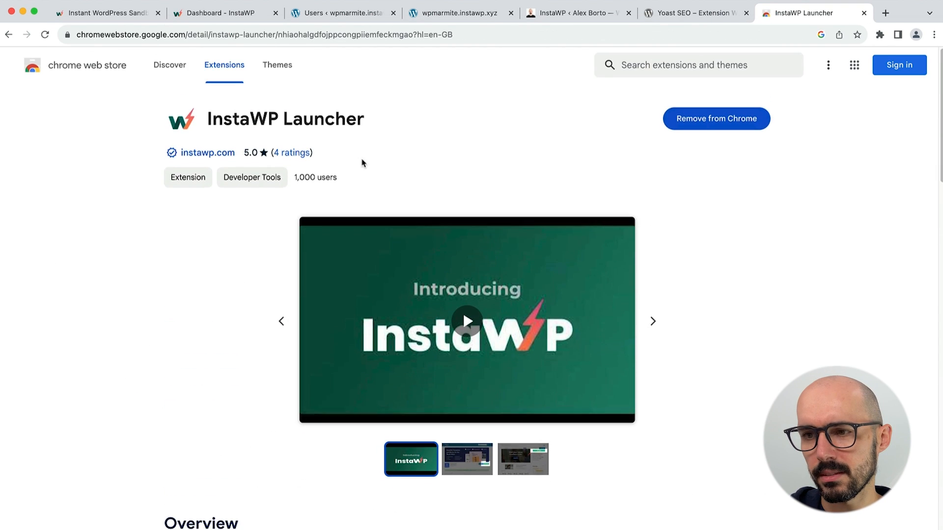
Launch an InstaWP test site from the Yoast SEO plugin page and enter its admin through Magic Login.
click(675, 17)
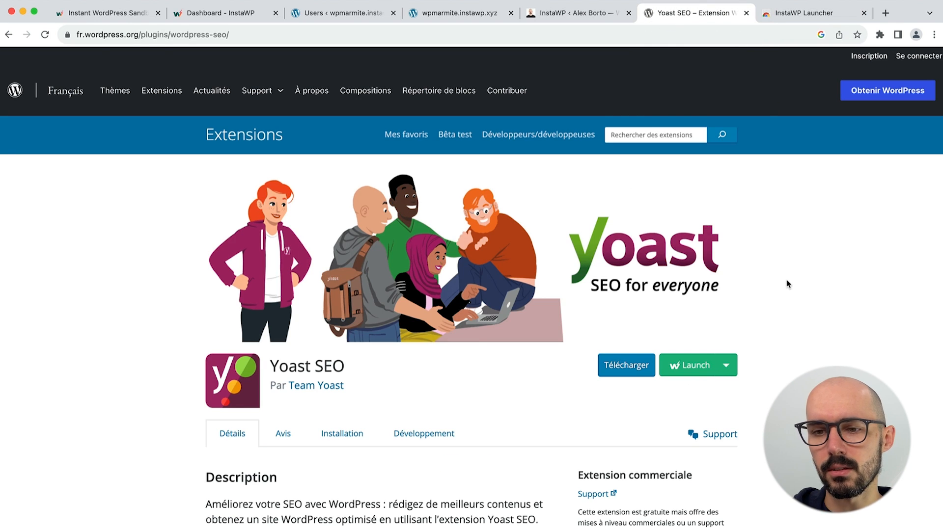
click(709, 372)
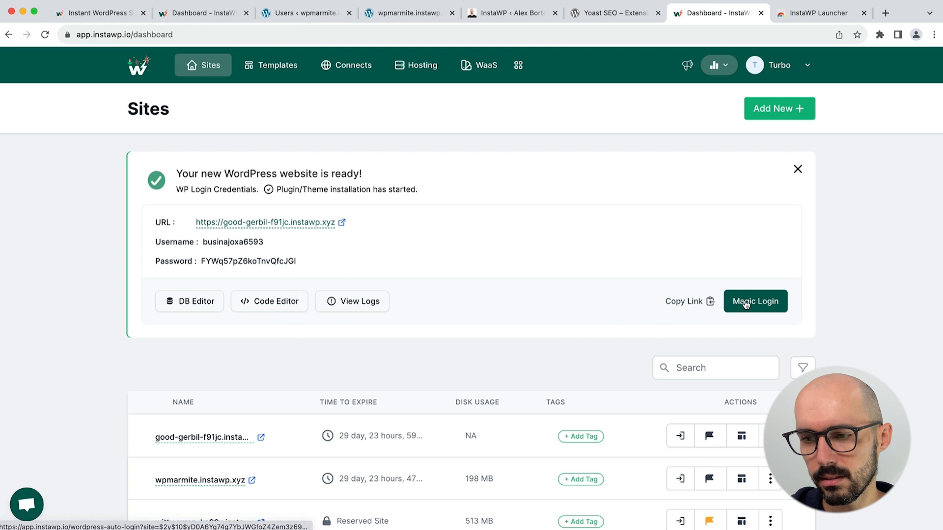
click(746, 303)
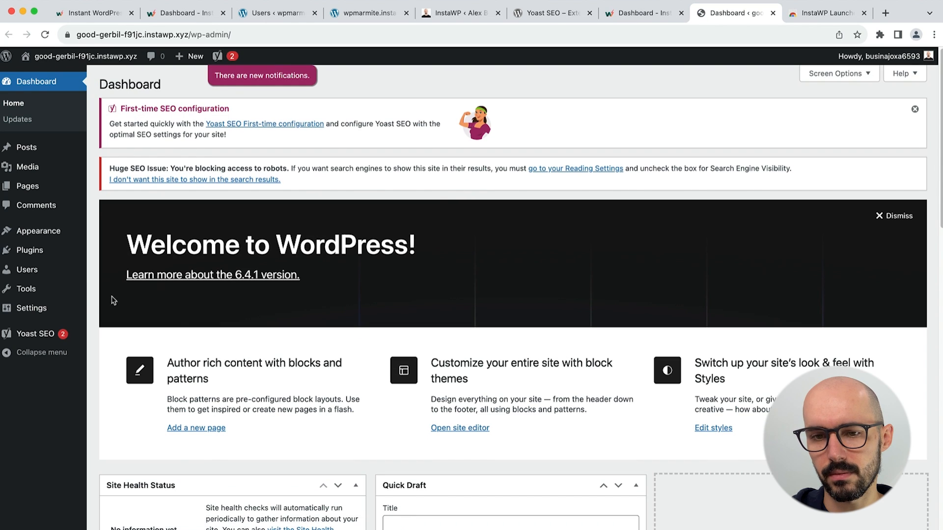
View Yoast SEO's General and Settings pages on the new site and close the site.
mouse_move(52, 334)
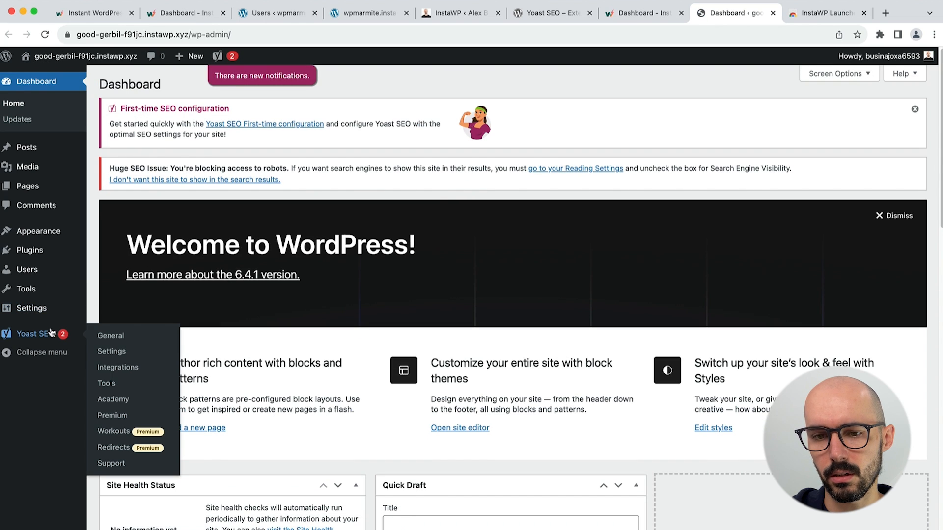
click(113, 338)
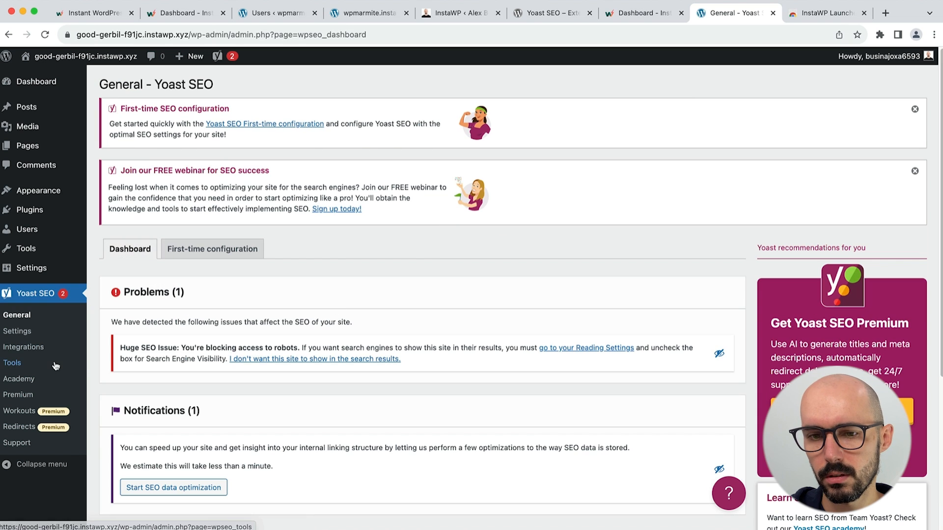
click(51, 331)
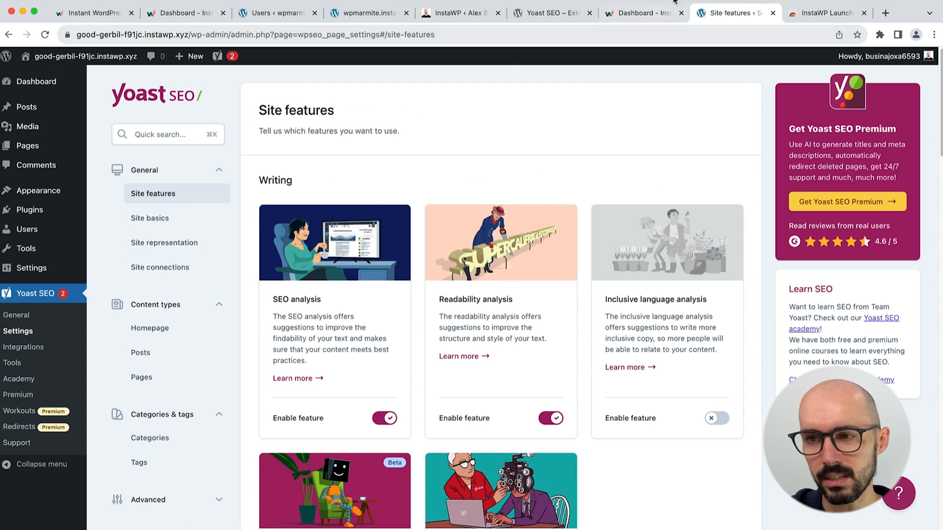
key(super+w)
Go from the Yoast SEO plugin page to the Frost theme page at fr.wordpress.org/themes/frost.
click(627, 16)
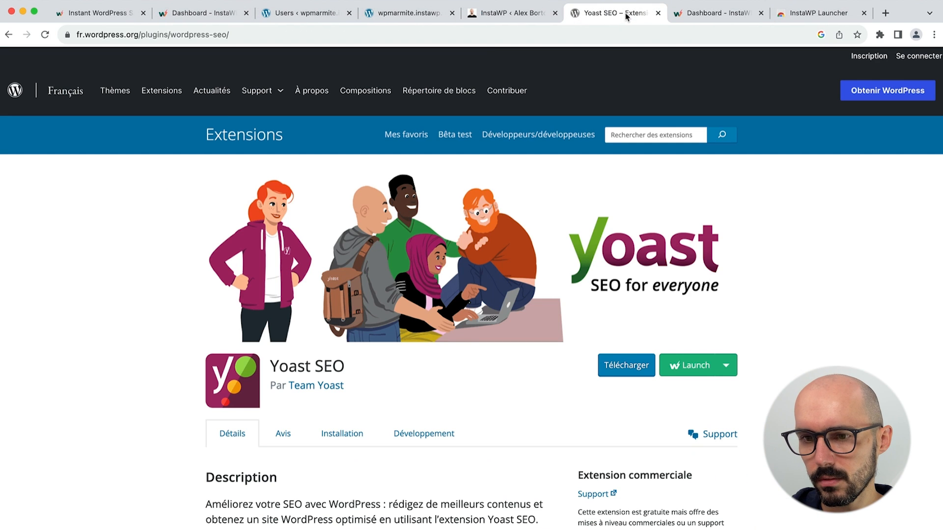
drag(148, 35, 336, 32)
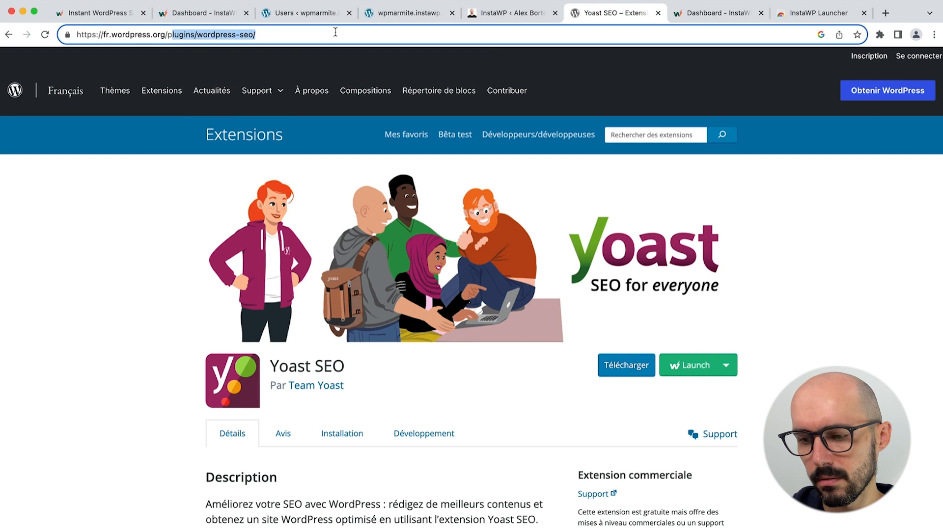
text(t)
key(BackSpace)
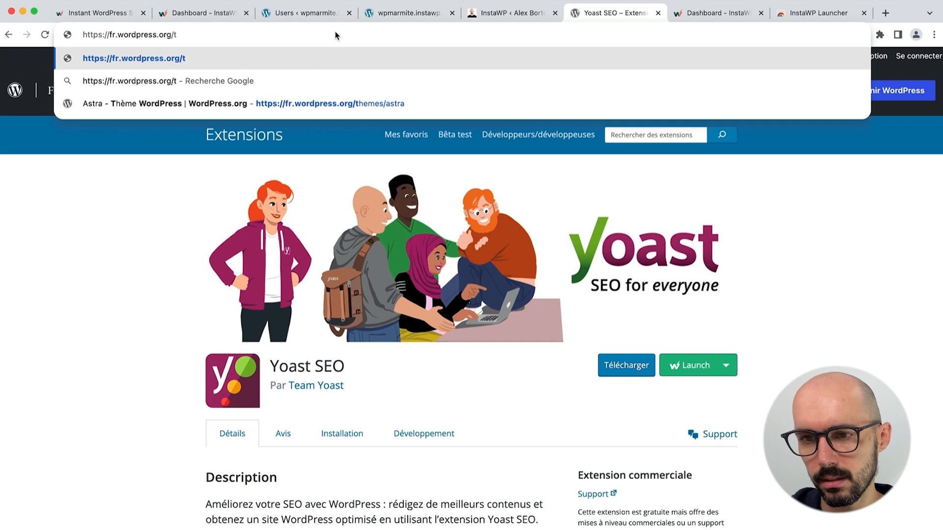
key(Down)
key(Down)
key(BackSpace)
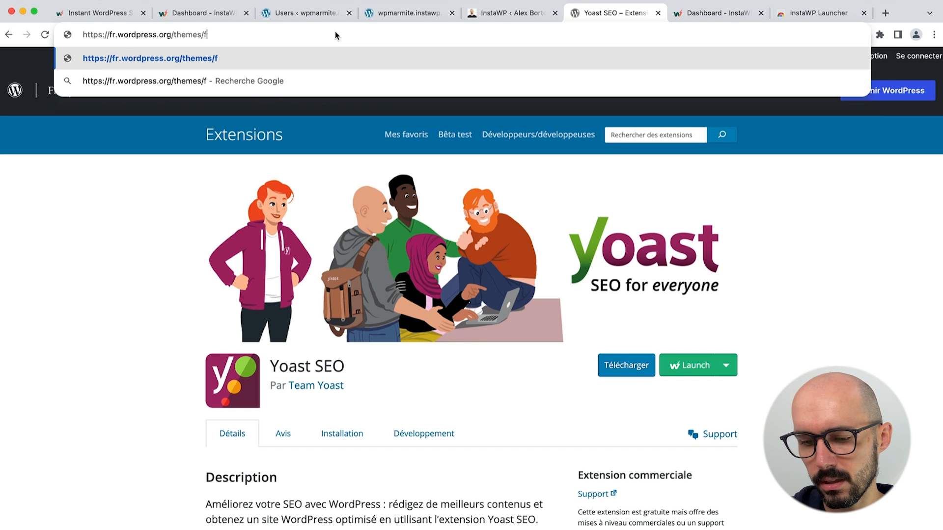
text(forst)
key(Return)
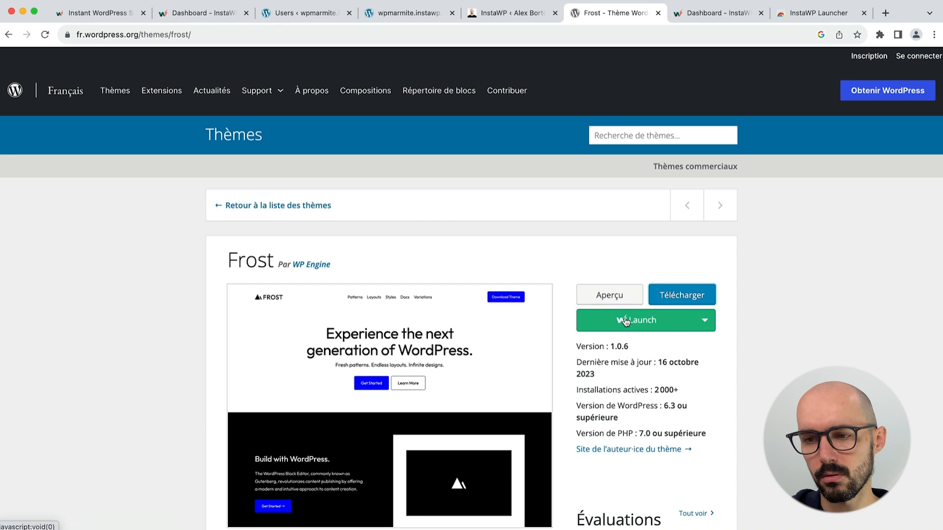
Launch an InstaWP test site with the Frost theme and enter its admin through Magic Login.
click(626, 322)
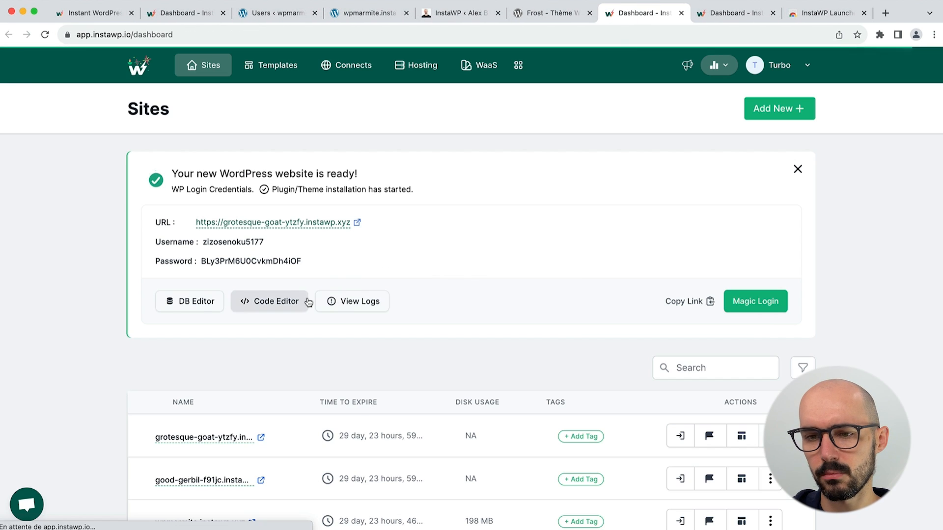
click(757, 306)
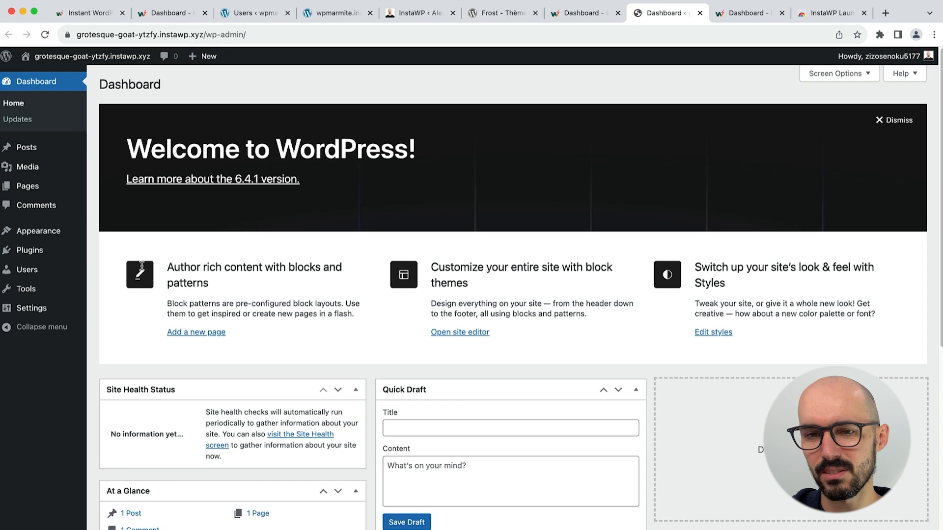
Visit the front end of the Frost test site and look through its homepage.
mouse_move(47, 235)
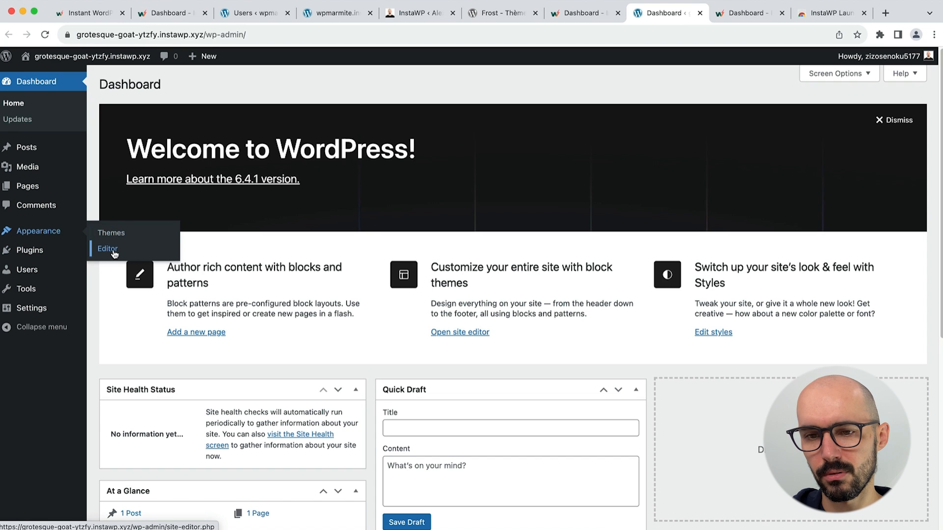
mouse_move(47, 57)
click(51, 79)
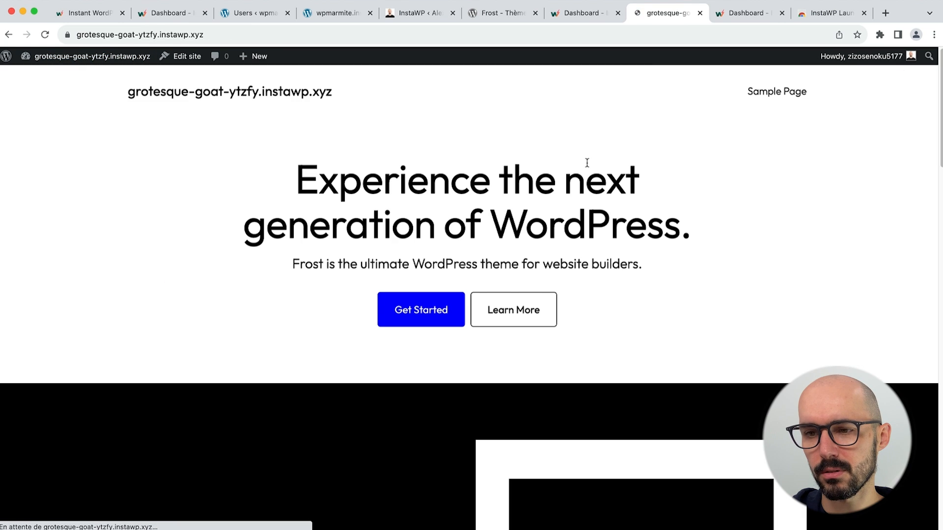
scroll(373, 260, down, 8)
scroll(373, 264, down, 6)
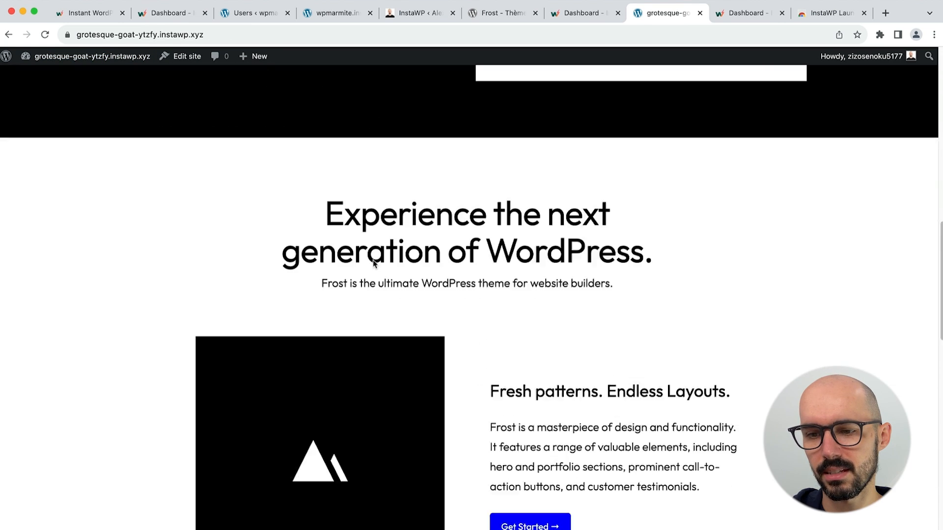
scroll(373, 264, up, 7)
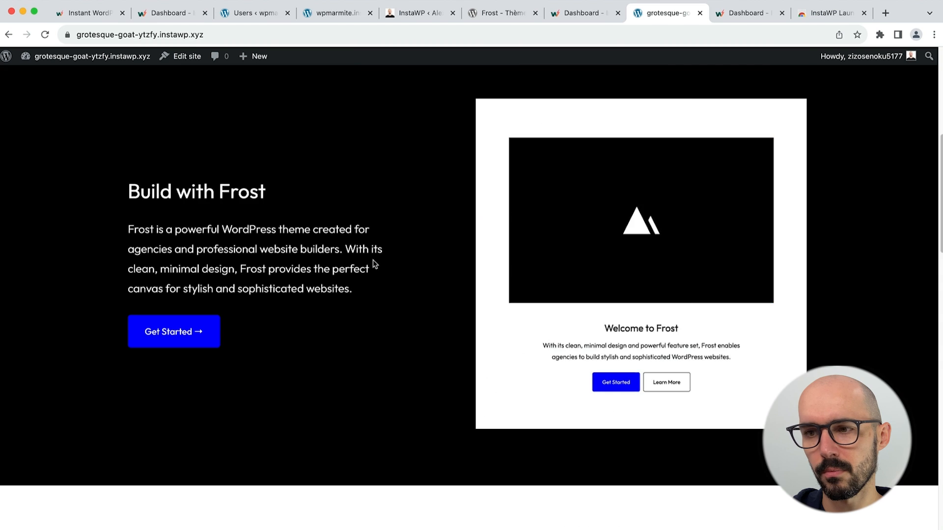
Close the Frost test site and look over the sites list and its Reserve action on the InstaWP dashboard.
click(700, 14)
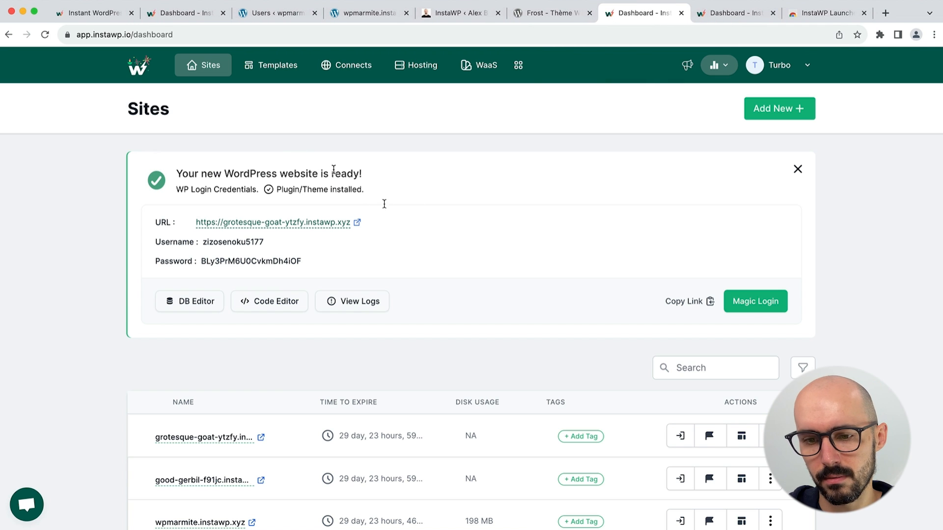
scroll(467, 297, down, 3)
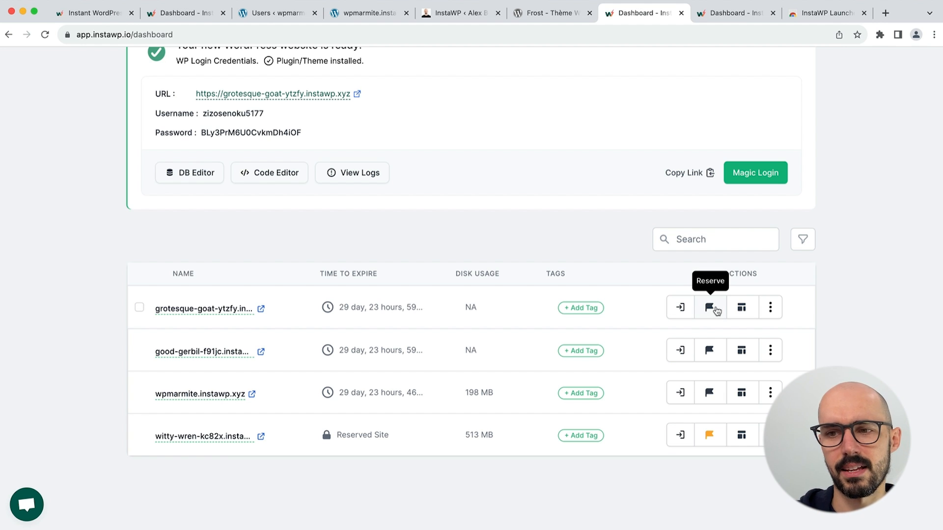
scroll(617, 279, up, 3)
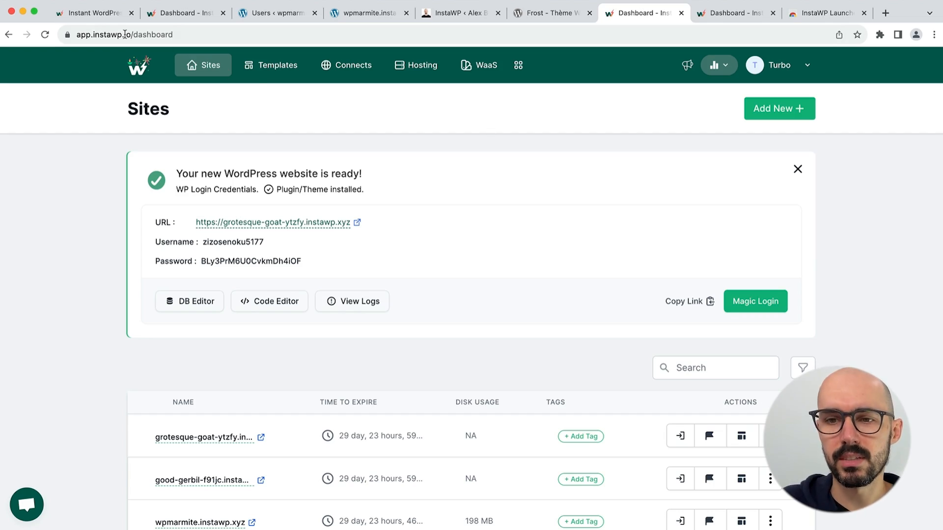
Browse the InstaWP homepage for its feature overview, dashboard tools and client companies.
click(94, 13)
scroll(219, 228, down, 10)
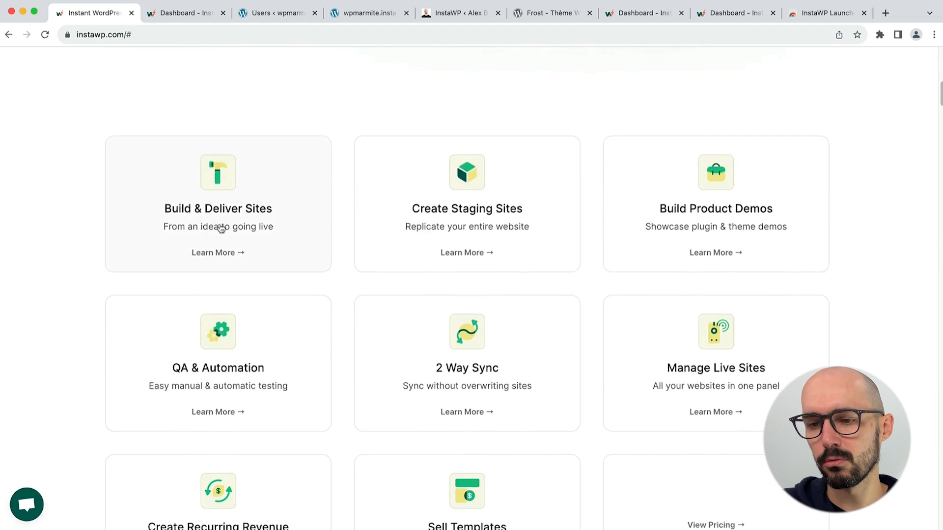
scroll(220, 228, down, 20)
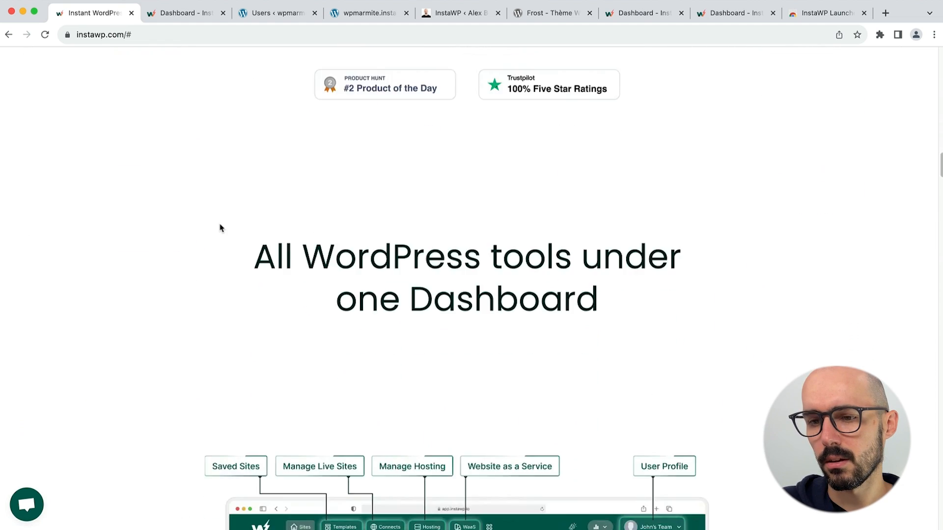
scroll(219, 228, down, 15)
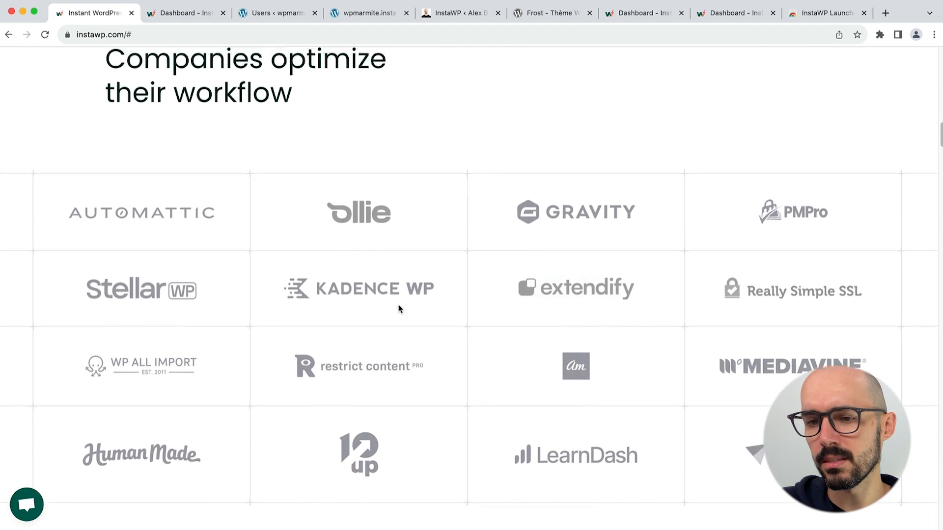
key(Home)
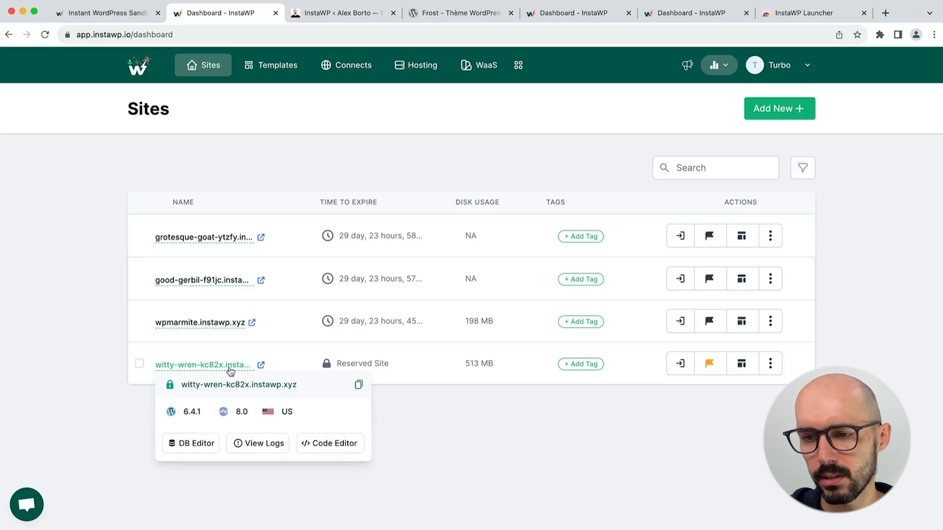
Enter the admin of witty-wren-kc82x.instawp.xyz through Magic Login and close the unneeded tabs that follow it.
click(680, 364)
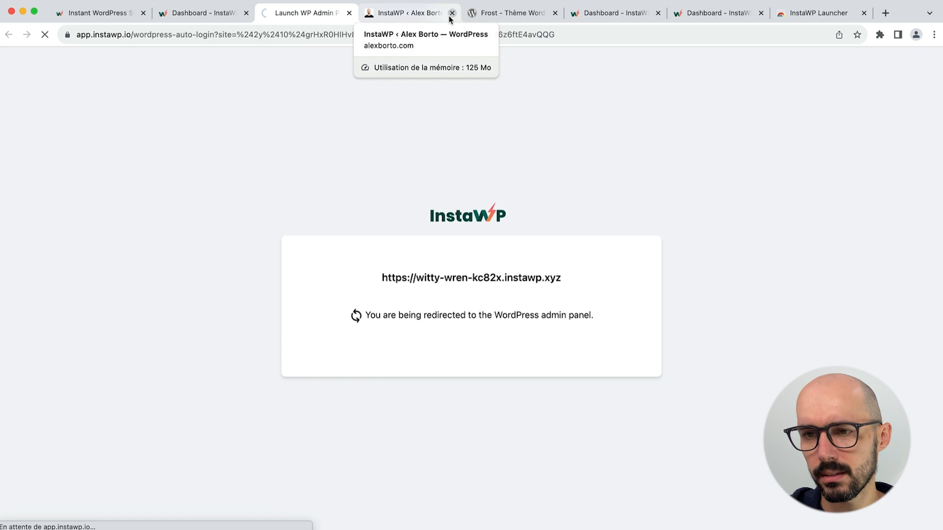
click(451, 13)
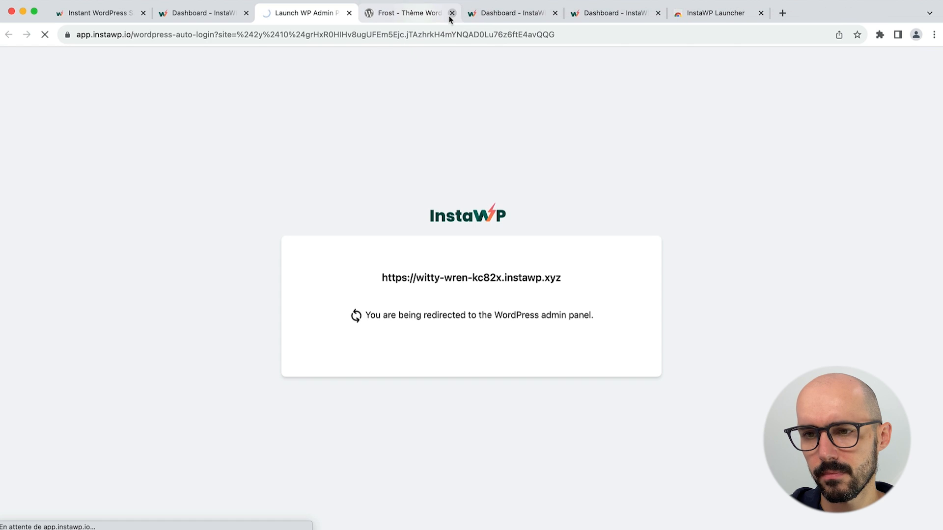
click(451, 13)
click(451, 13)
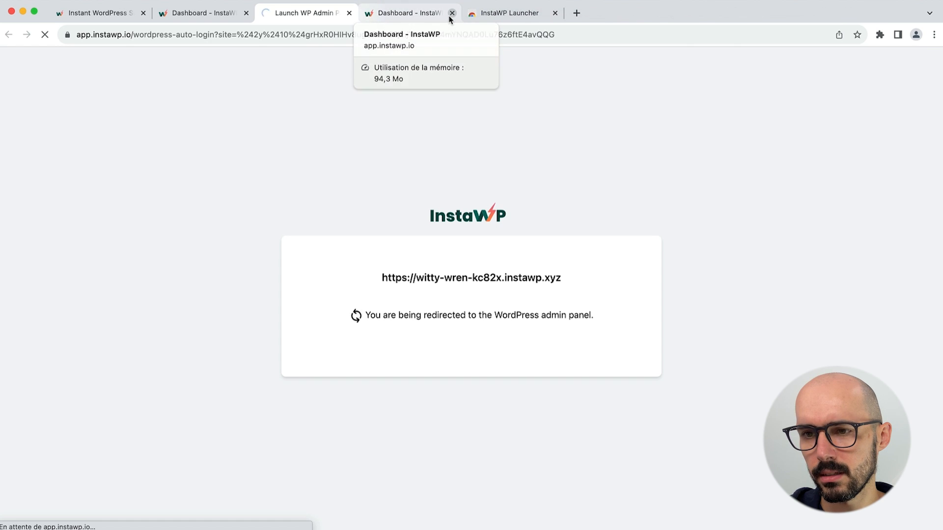
click(452, 14)
click(451, 13)
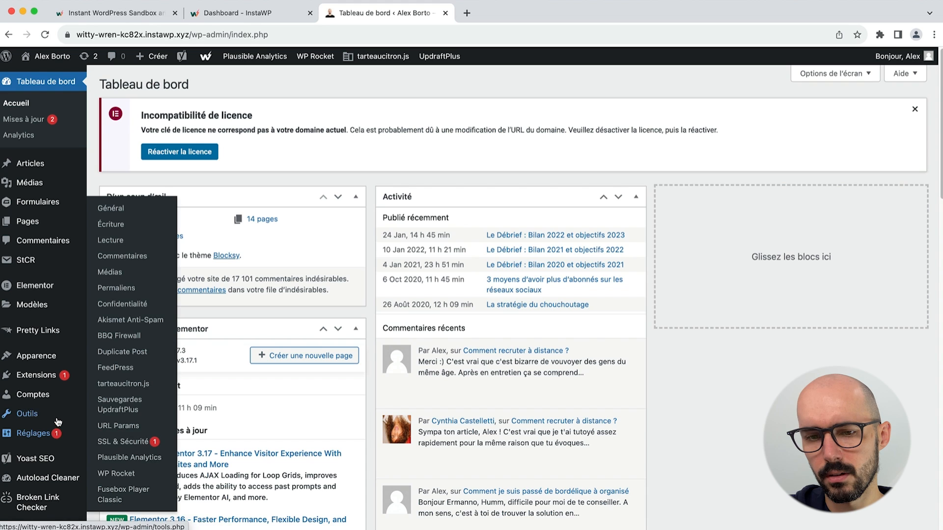
Open the InstaWP tool in the staging site's admin and show its Sync (Beta) section.
mouse_move(82, 414)
click(136, 357)
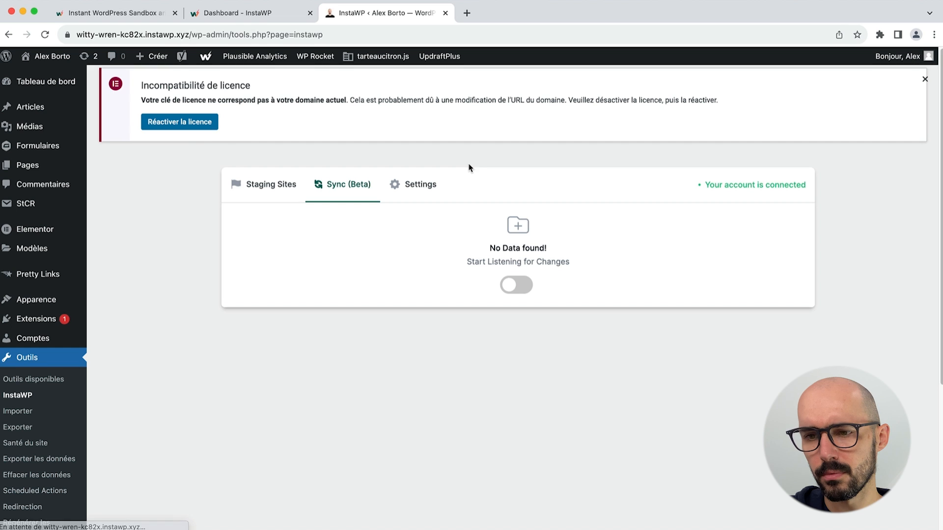
Turn on listening for changes in the staging site's Sync (Beta) section and start a new WordPress page.
click(515, 295)
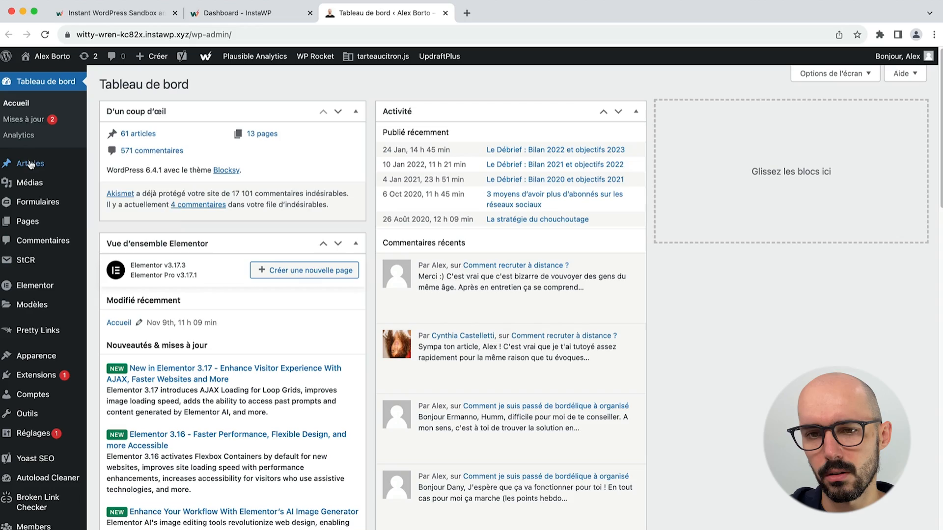
mouse_move(30, 164)
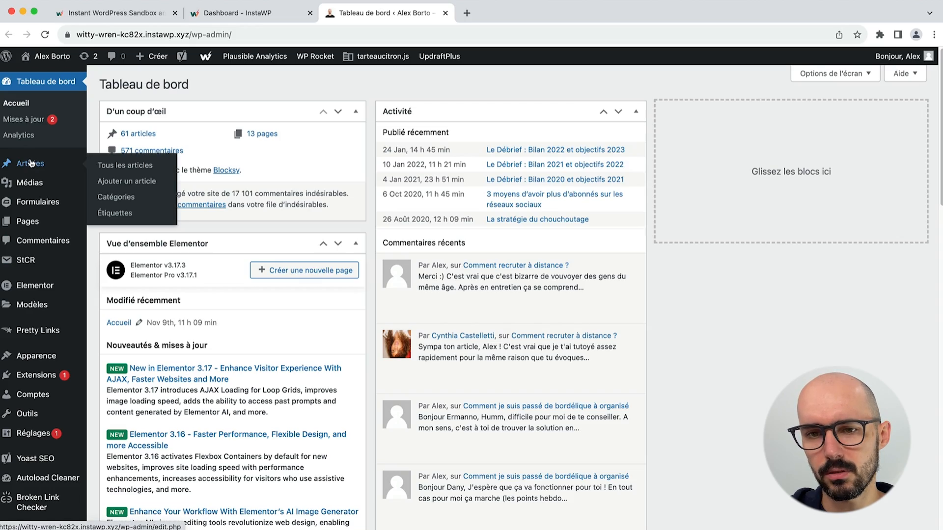
mouse_move(27, 221)
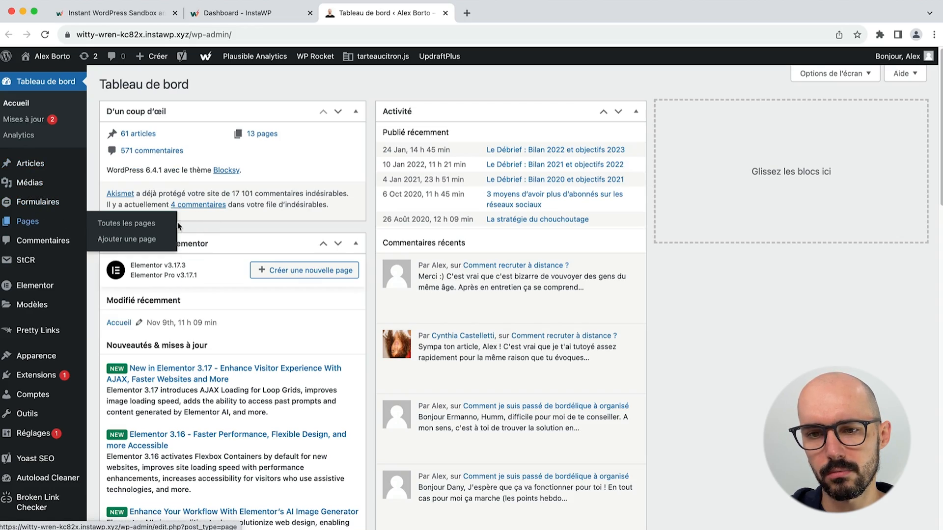
click(142, 240)
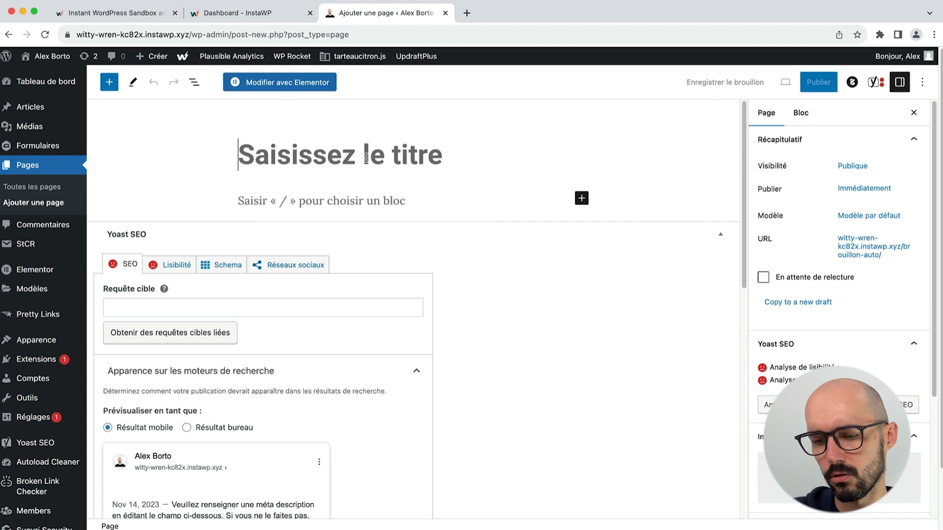
Title the new page "Outils pour entrepreneurs".
text(outils)
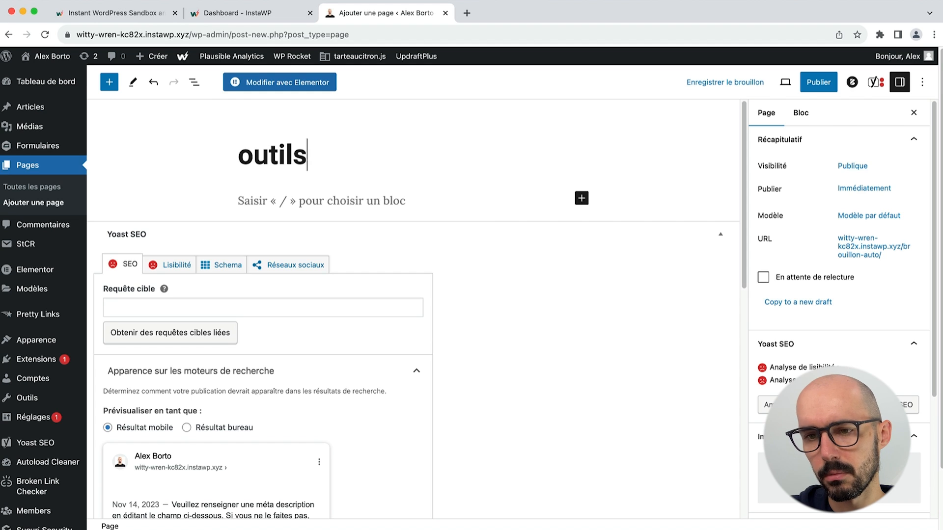
key(super+a)
text(Outils)
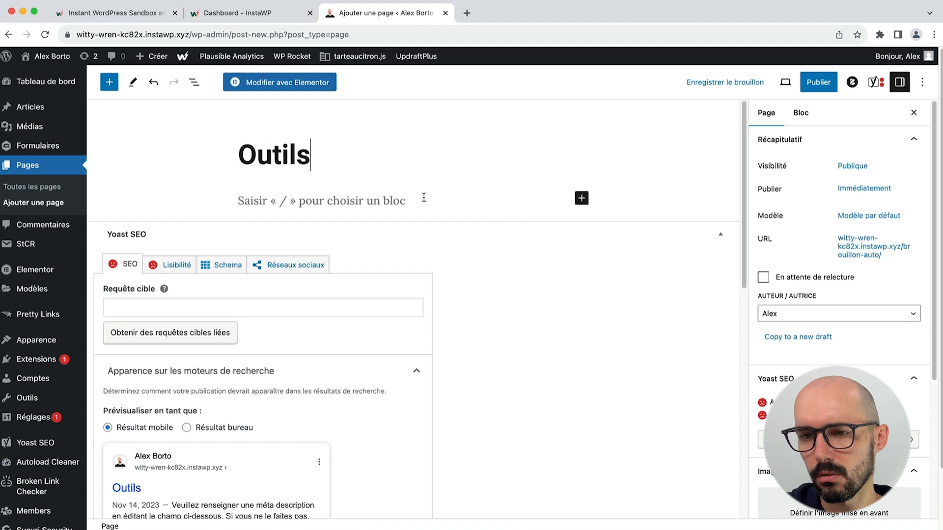
text( po)
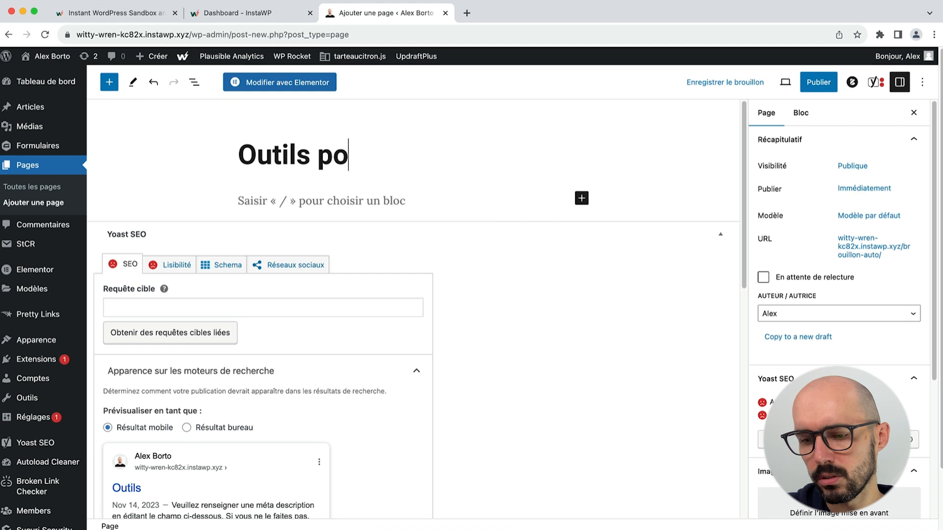
text(ur entrepreneurs)
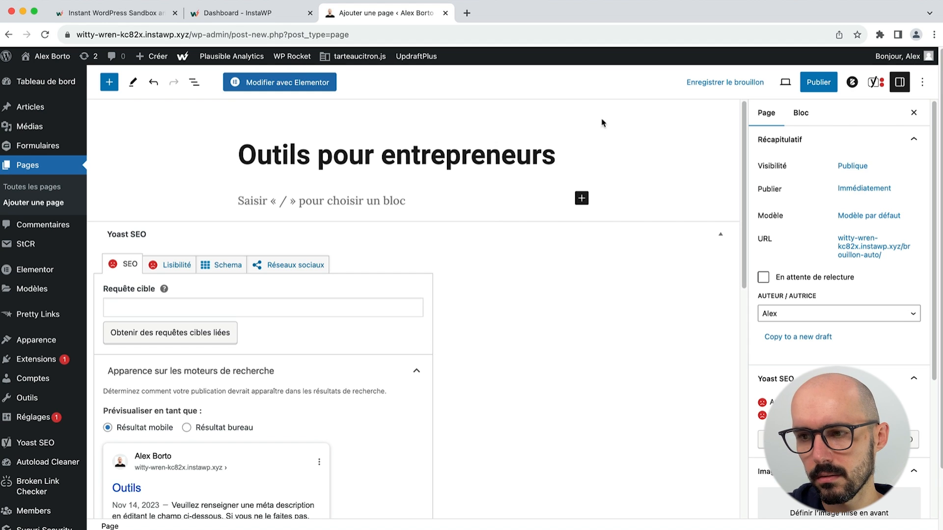
Publish the new page on the staging site and view it on the front end.
click(818, 82)
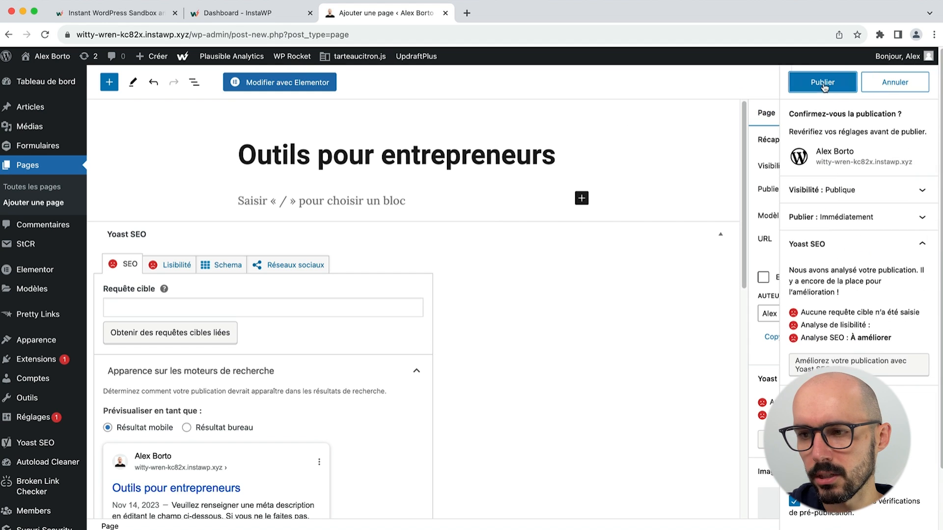
click(823, 85)
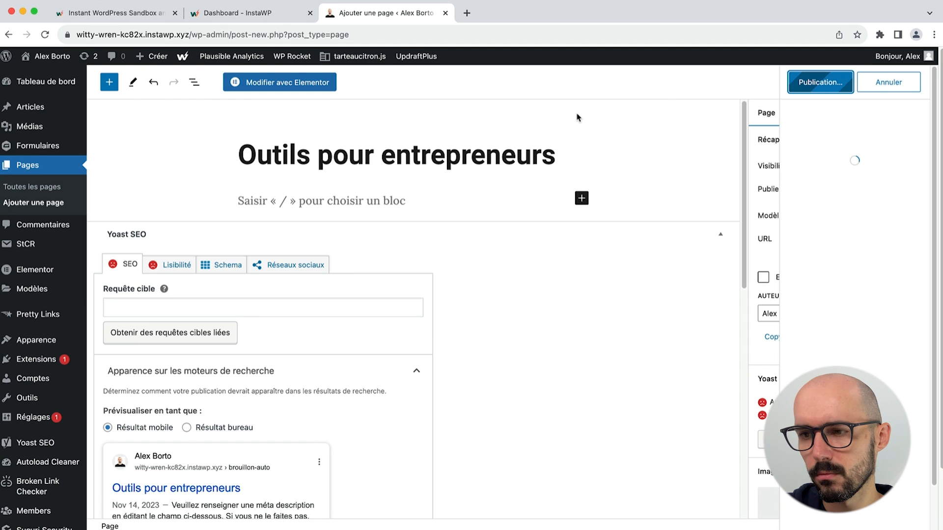
click(825, 214)
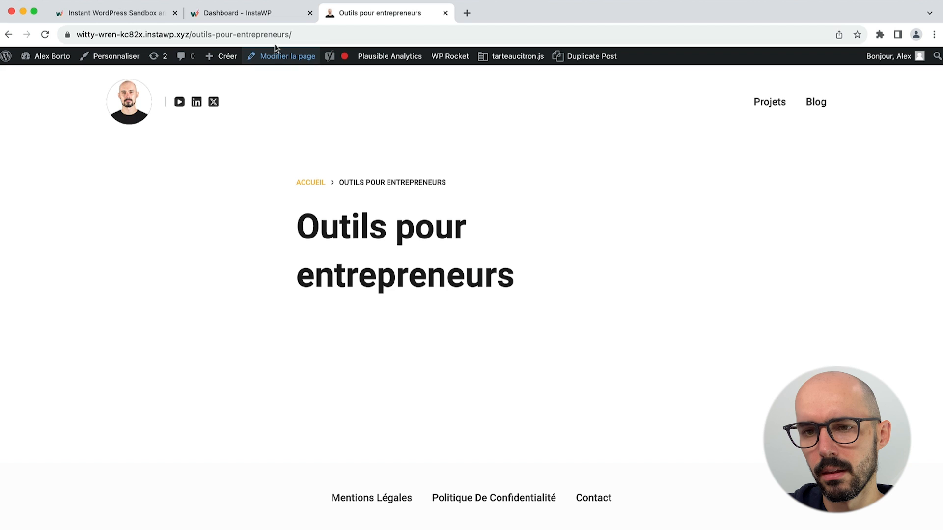
click(282, 19)
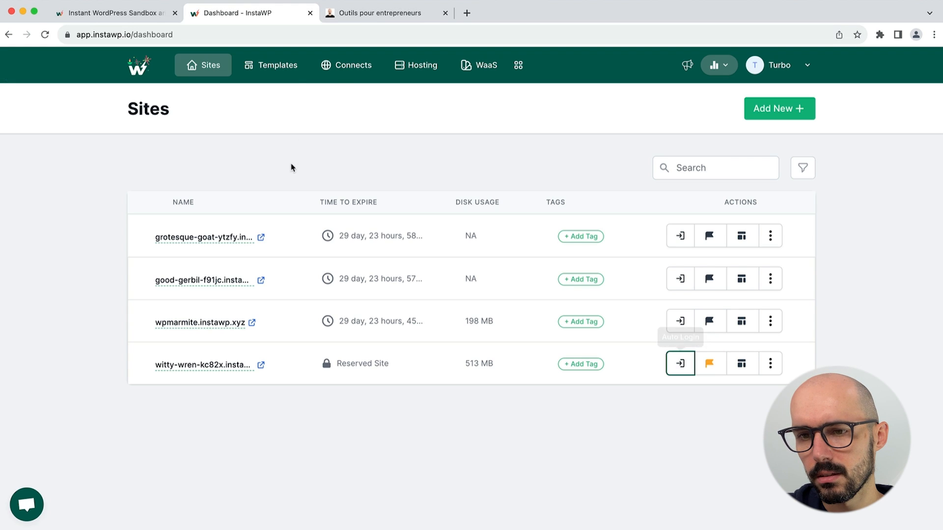
click(347, 71)
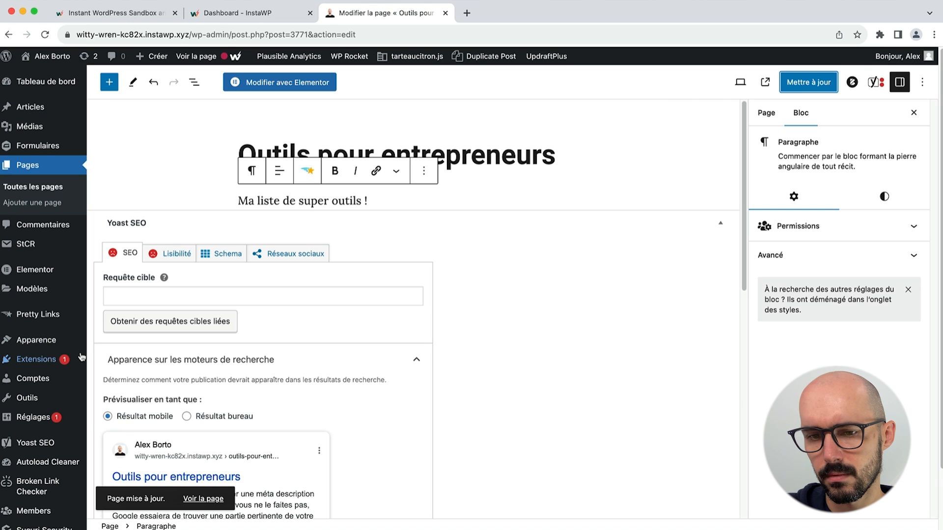
Open the InstaWP tool in the staging admin and sync the modified page to alexborto.com with the message "Page outils entrepreneurs".
mouse_move(80, 359)
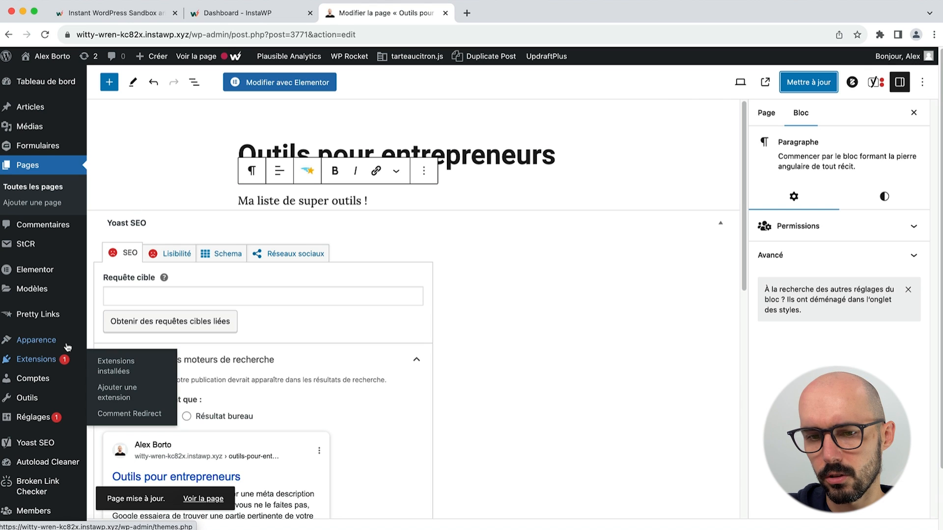
mouse_move(46, 400)
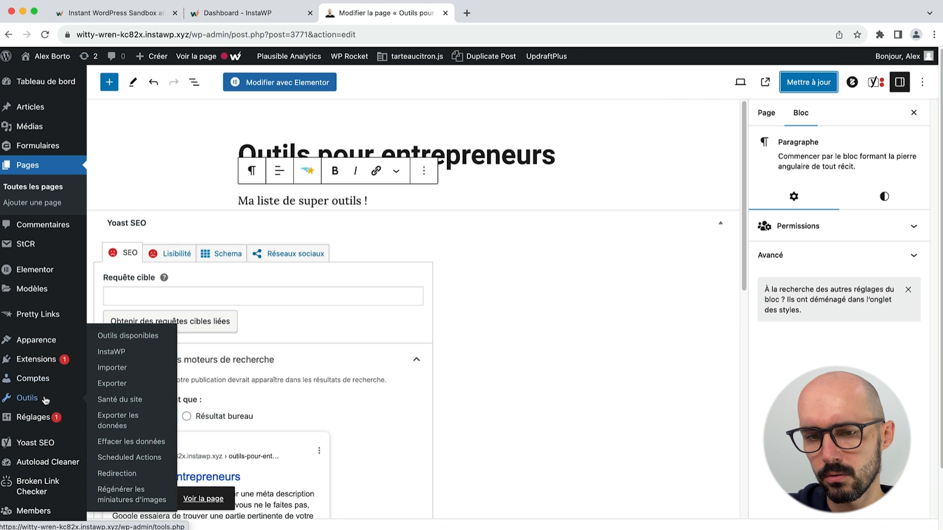
click(127, 354)
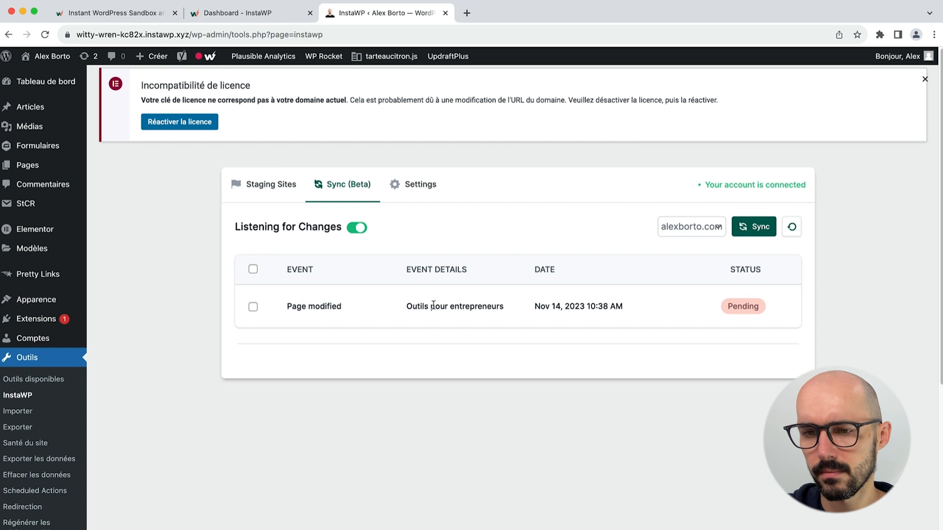
click(747, 229)
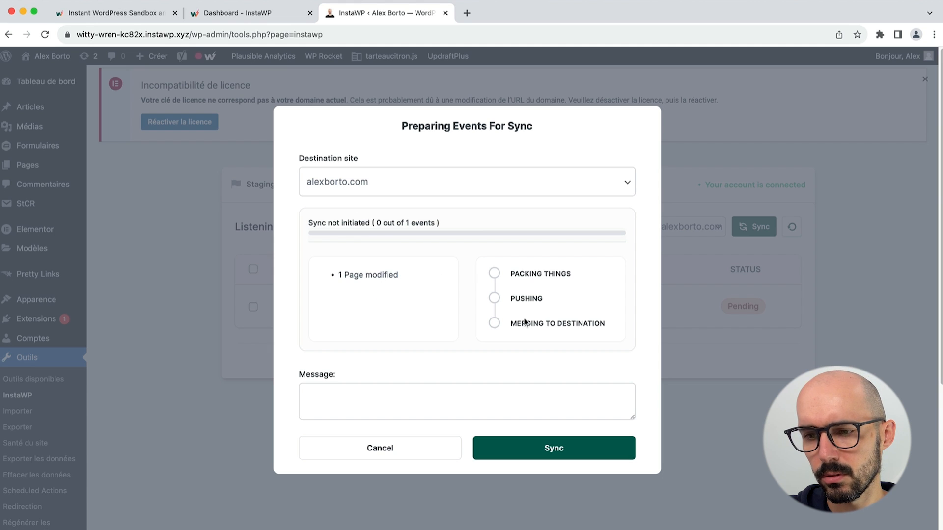
scroll(373, 401, down, 3)
click(373, 401)
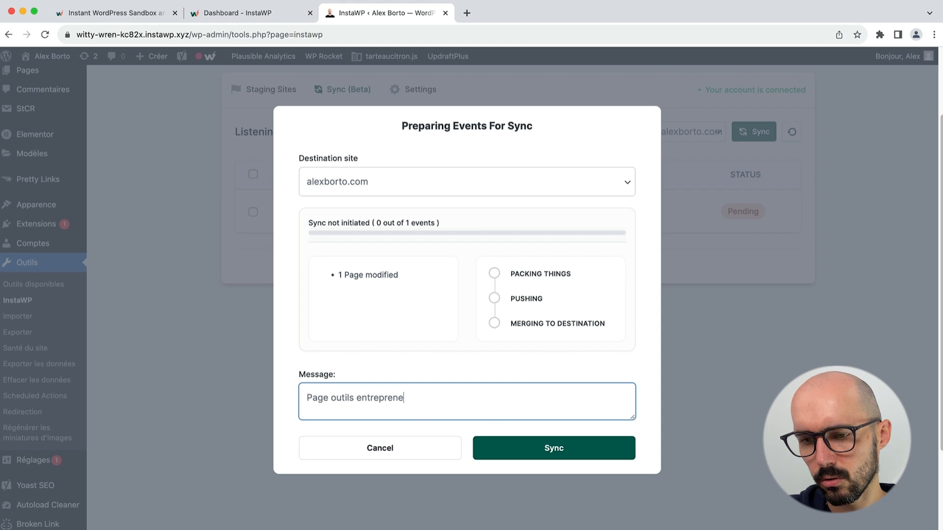
text(Page outils entrepreneurs)
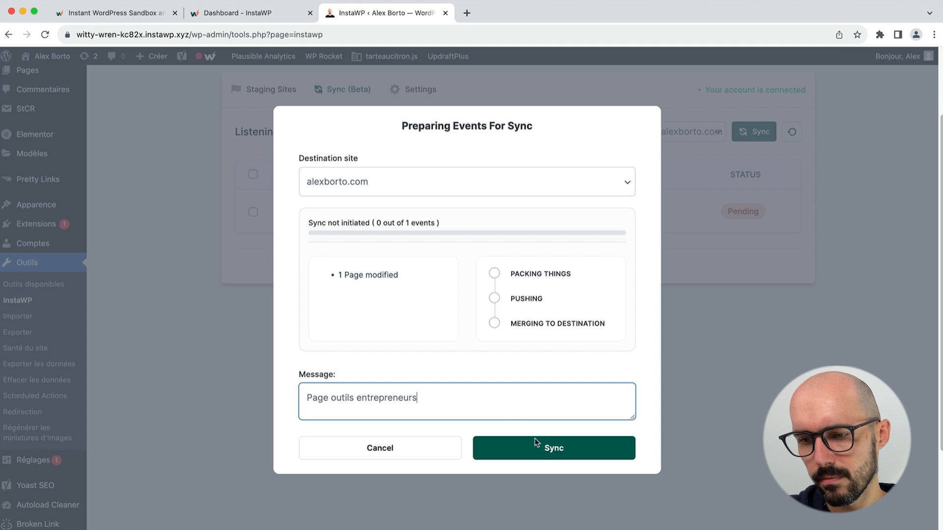
click(536, 444)
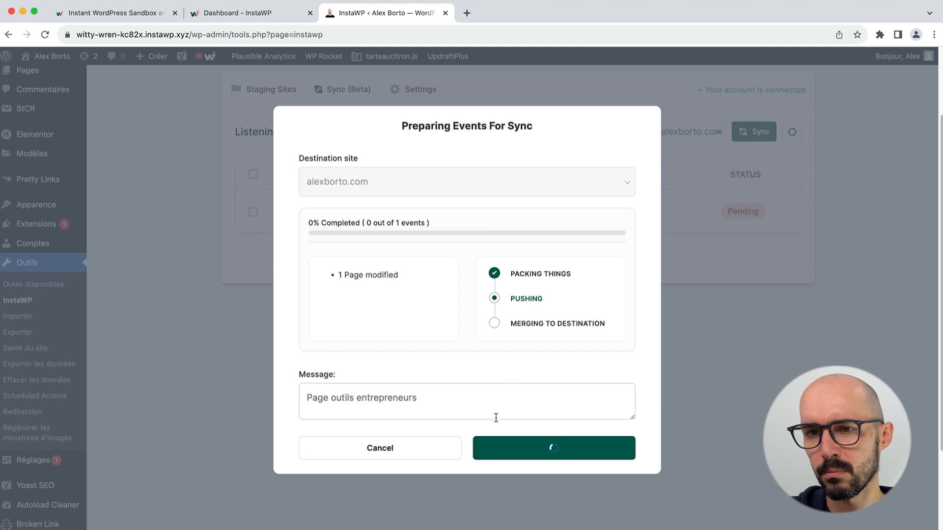
click(466, 13)
text(ins)
key(BackSpace)
key(BackSpace)
key(BackSpace)
key(BackSpace)
text(alexborto.com/)
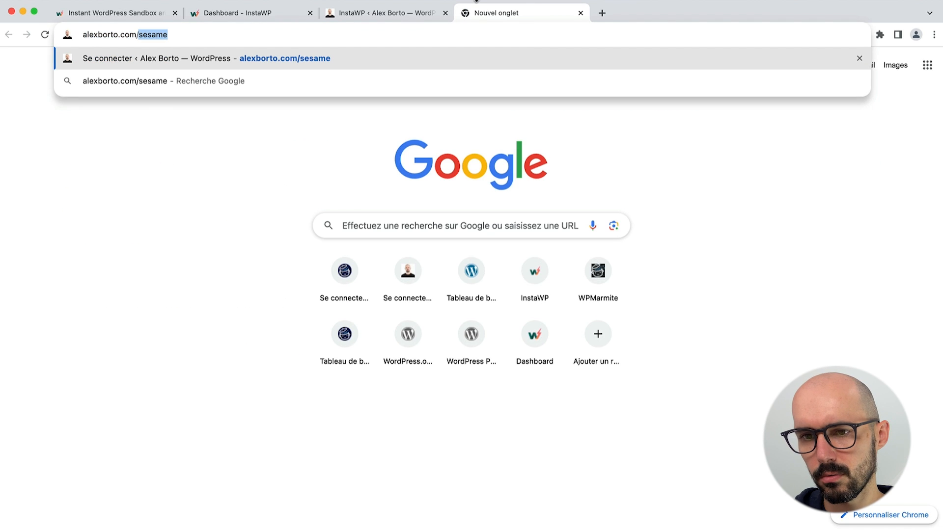
key(super+a)
text(https://alexborto.com/wp-admin/)
key(Return)
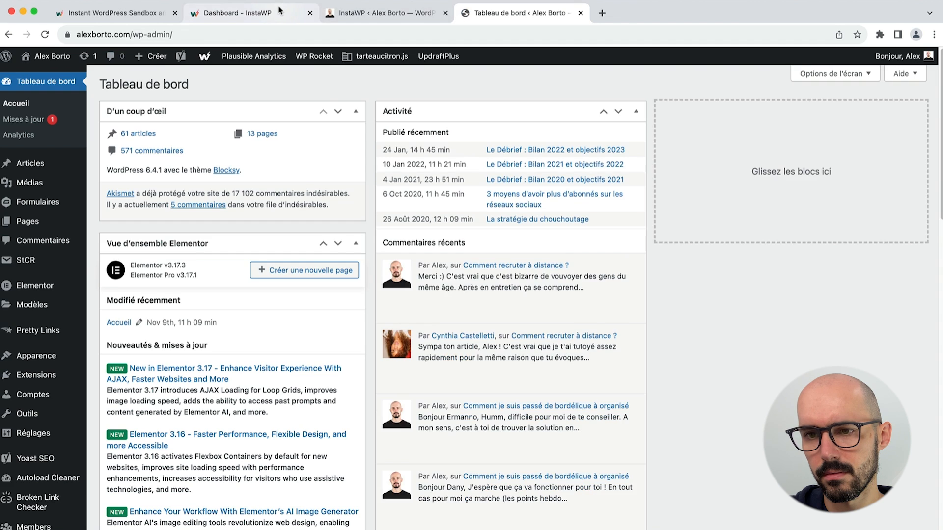
Check the sync event's status on the staging site and look for "Outils pour entrepreneurs" in the live site's list of pages.
click(331, 17)
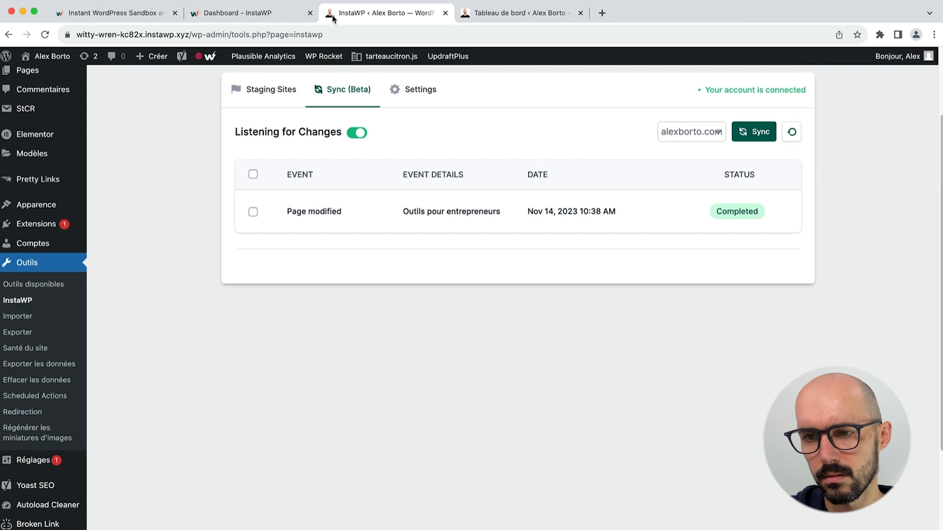
key(ctrl+Tab)
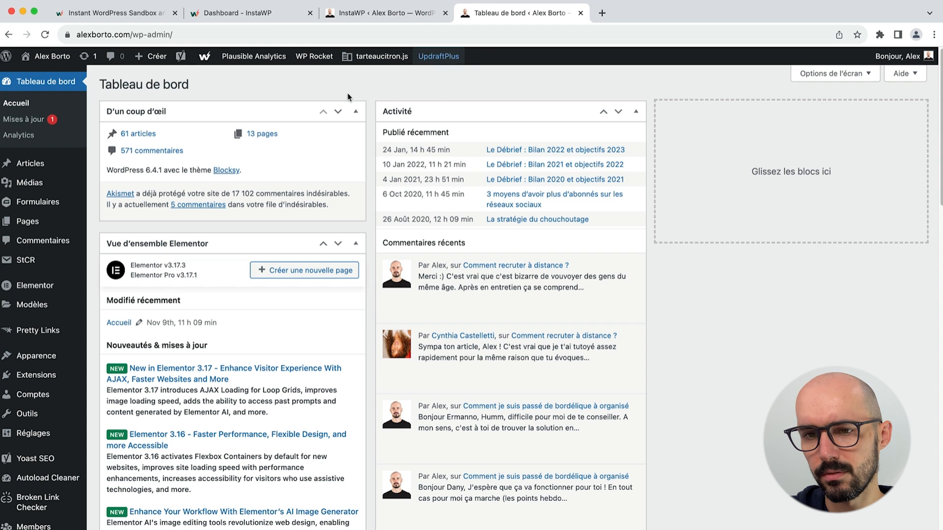
mouse_move(23, 220)
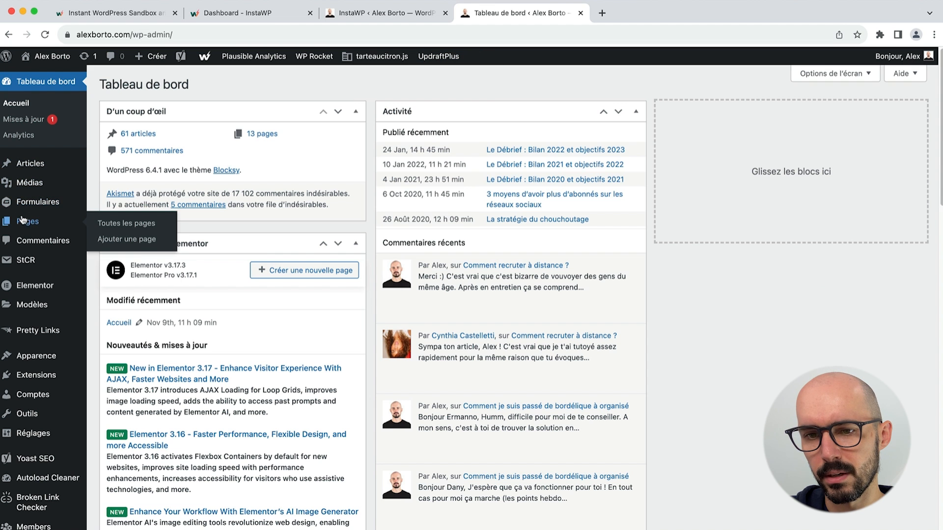
click(111, 224)
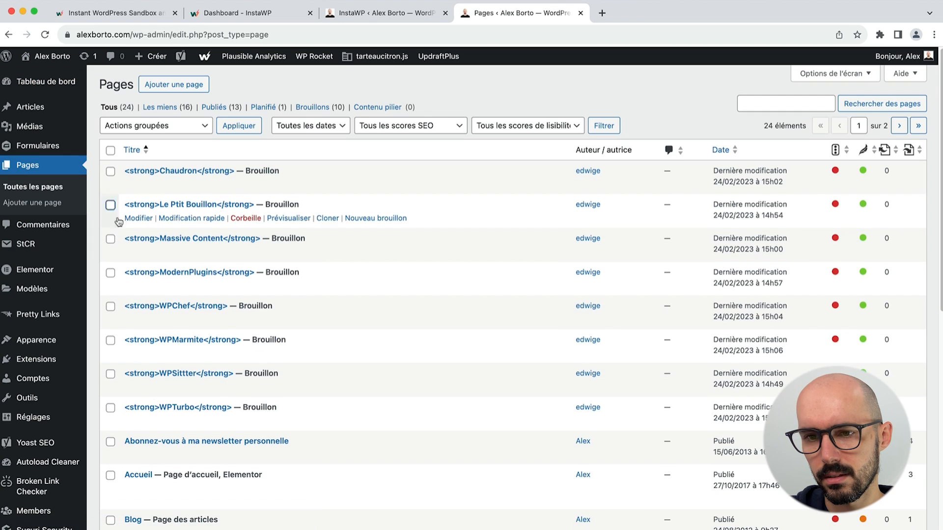
scroll(200, 235, down, 6)
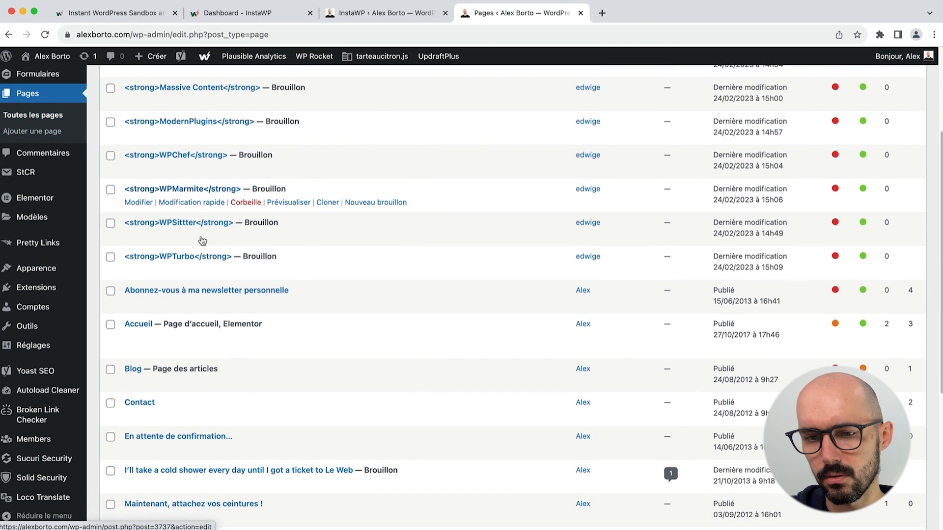
scroll(201, 235, down, 2)
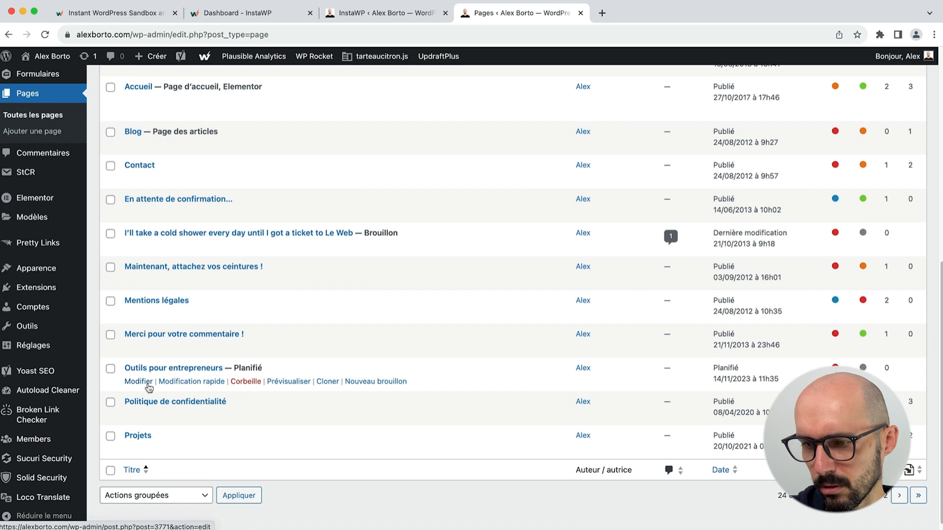
Quick-edit the live site's "Outils pour entrepreneurs" page, setting its status to Brouillon, and save the update.
click(167, 386)
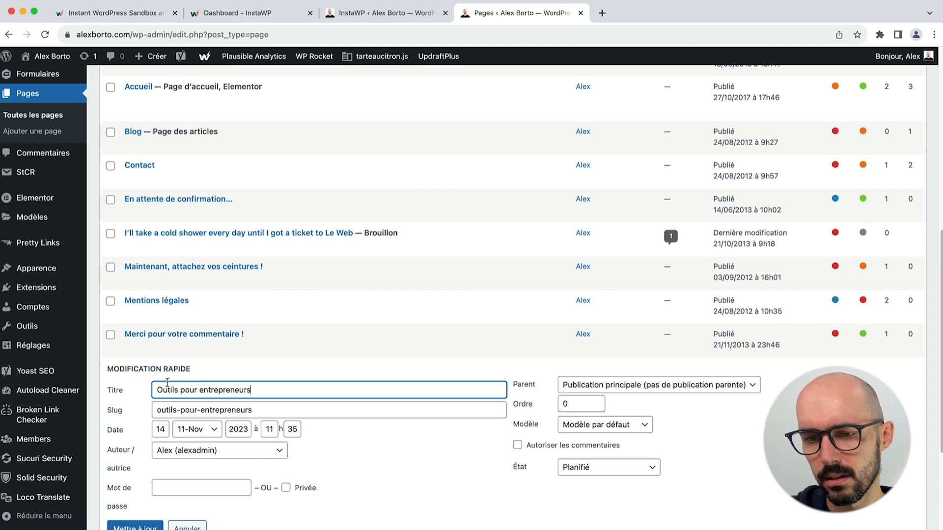
click(611, 469)
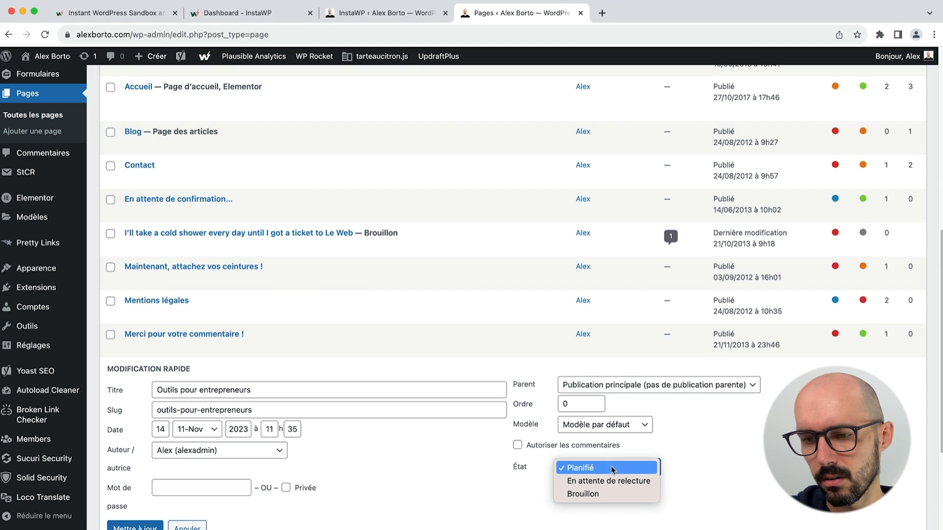
click(601, 495)
scroll(444, 458, down, 2)
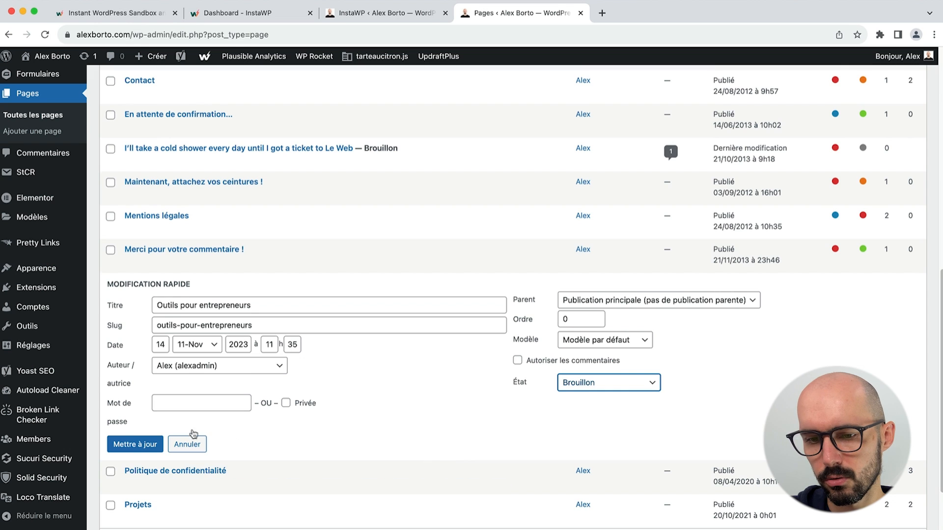
click(137, 443)
scroll(333, 396, up, 10)
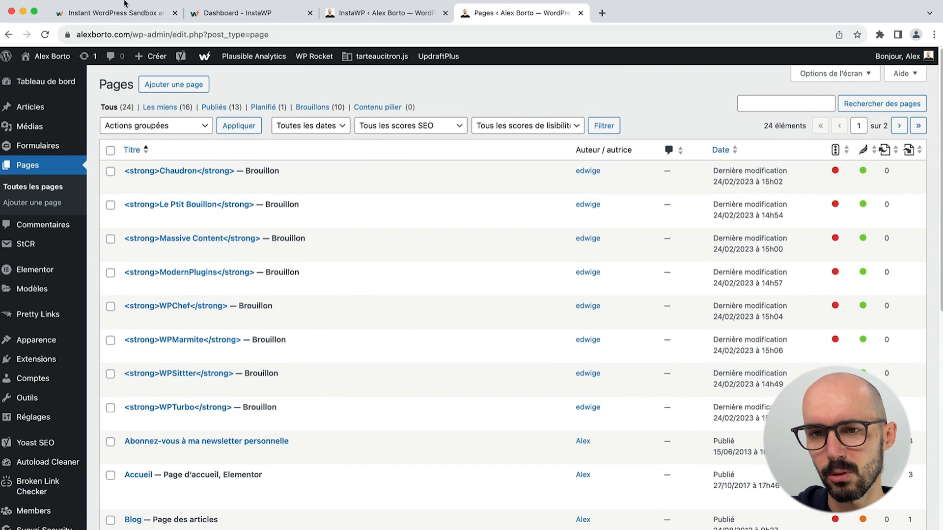
Open the InstaWP pricing page and examine the yearly plans, highlighting the Starter plan's price.
click(124, 34)
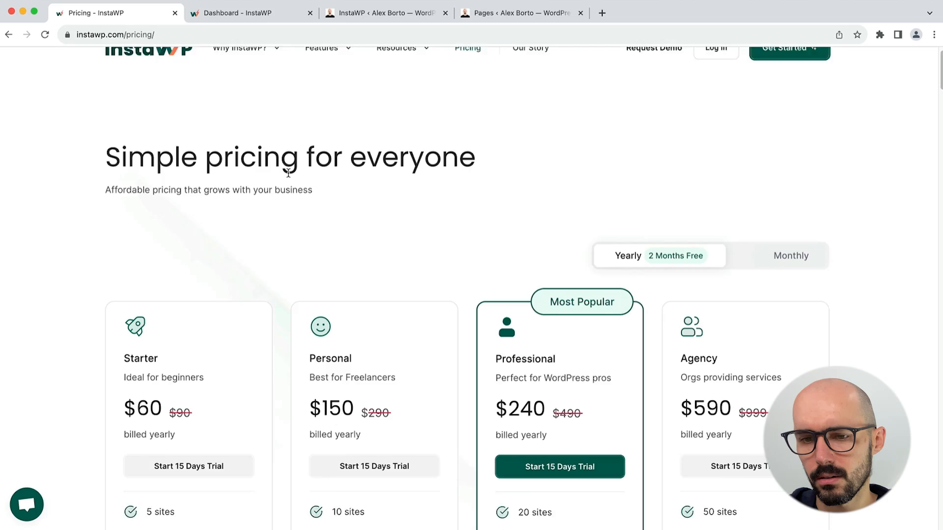
scroll(288, 172, down, 2)
scroll(287, 171, up, 3)
scroll(288, 172, down, 5)
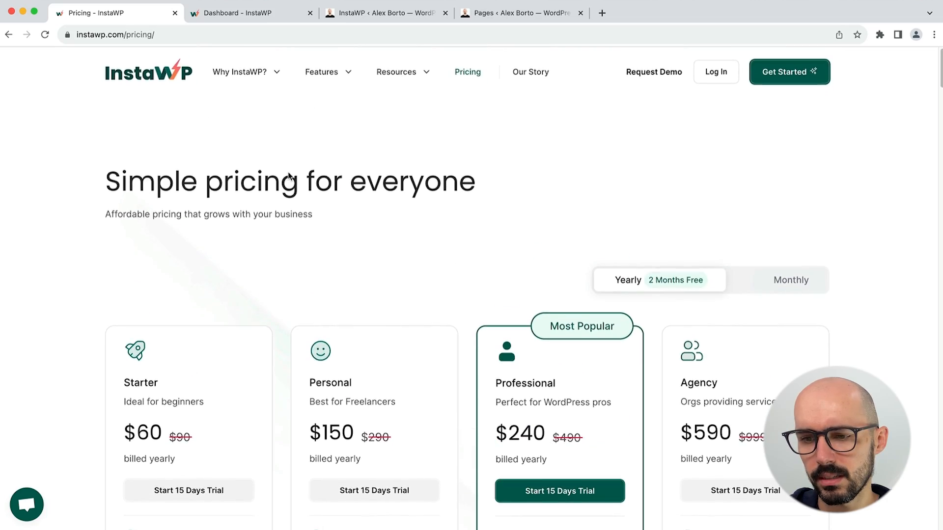
drag(165, 320, 139, 320)
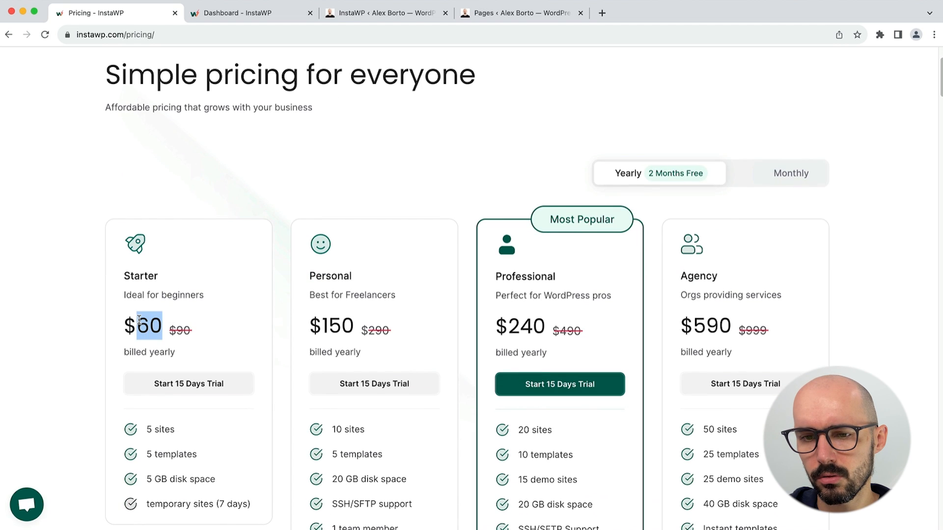
Examine the Starter plan's included sites and other allowances alongside its regular and discounted yearly prices.
click(116, 326)
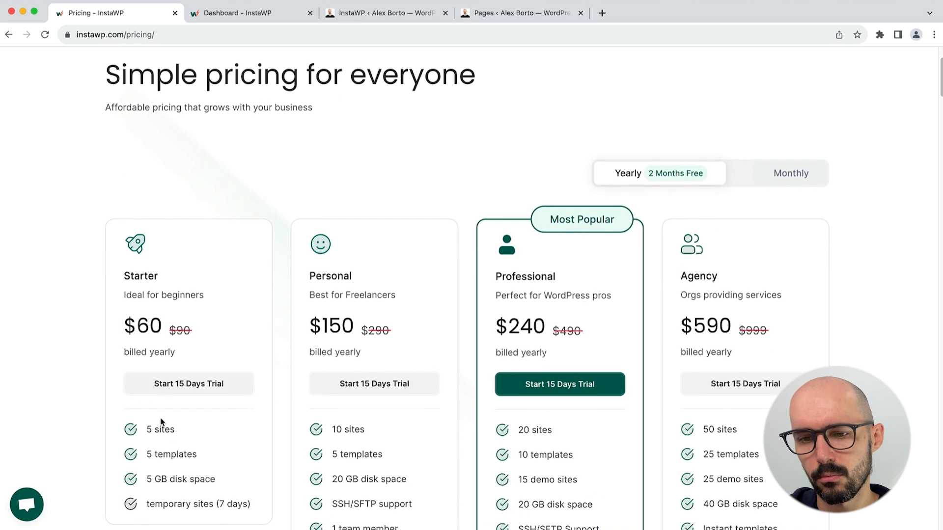
drag(183, 435, 139, 435)
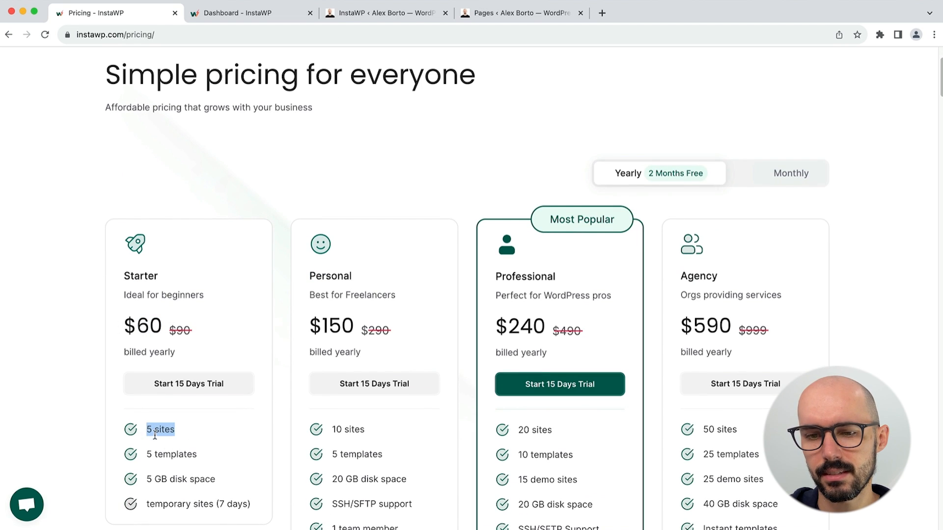
click(157, 471)
scroll(157, 473, down, 3)
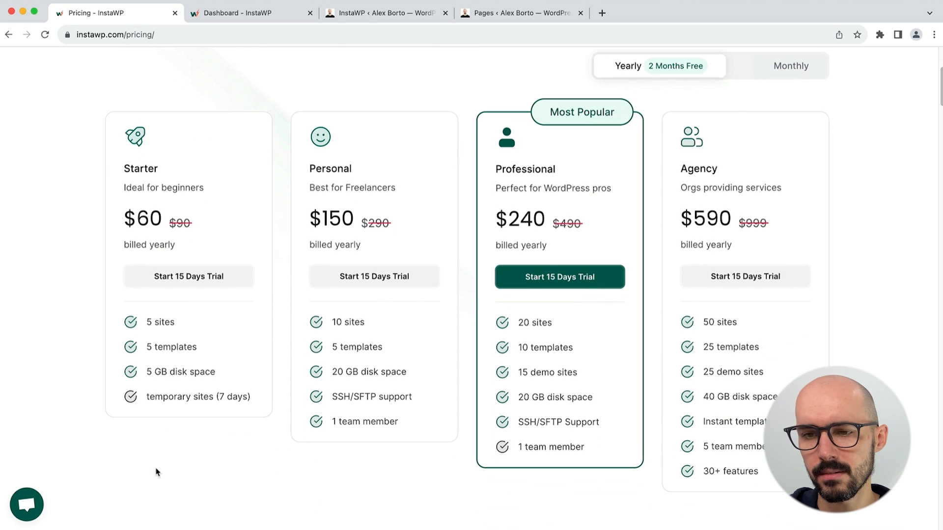
drag(193, 230, 149, 224)
click(184, 229)
click(166, 231)
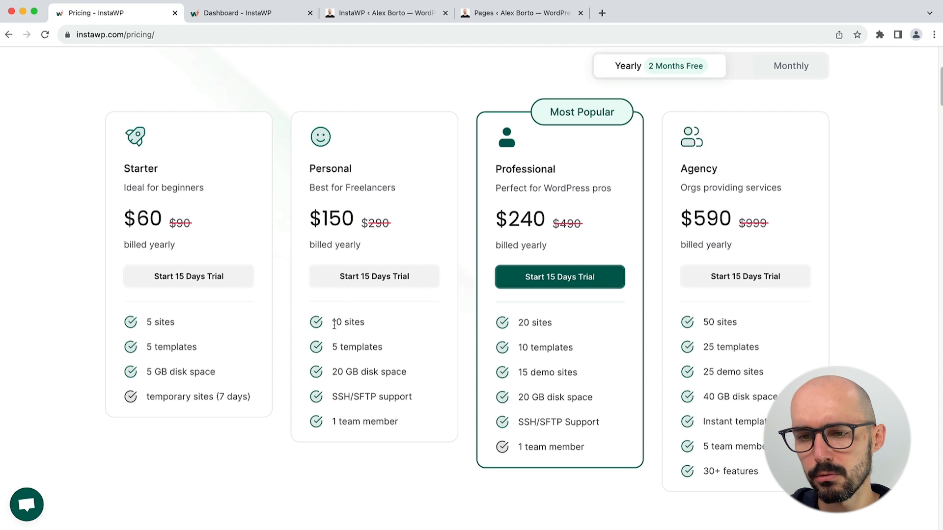
Examine the Personal plan's site allowance and its discounted and crossed-out yearly prices.
drag(362, 325, 338, 324)
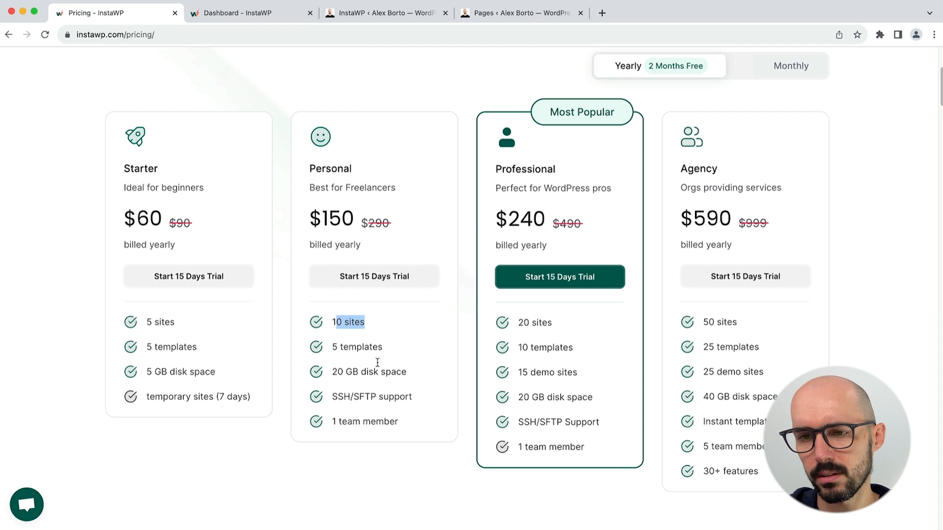
drag(356, 227, 298, 226)
drag(392, 225, 367, 225)
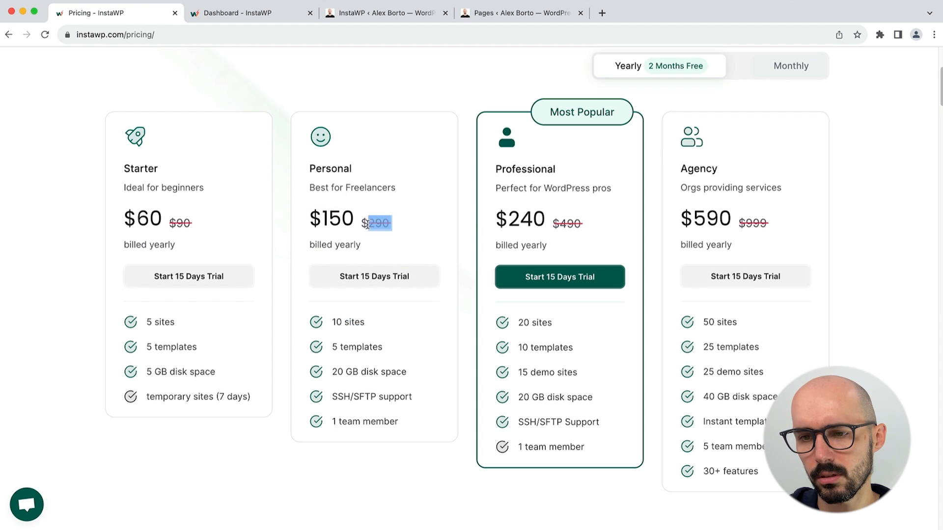
click(398, 229)
Switch the plan prices to monthly billing for a look and return them to yearly billing.
scroll(398, 227, up, 3)
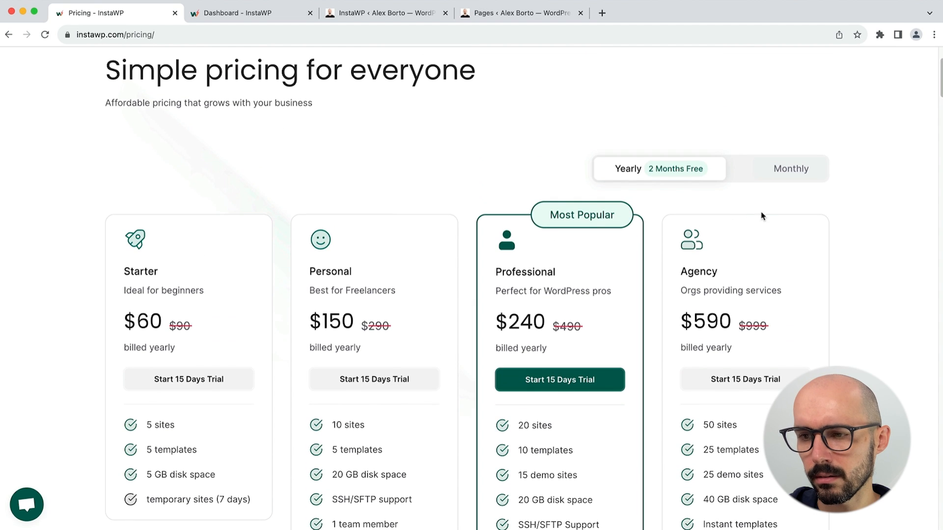
click(791, 167)
click(699, 174)
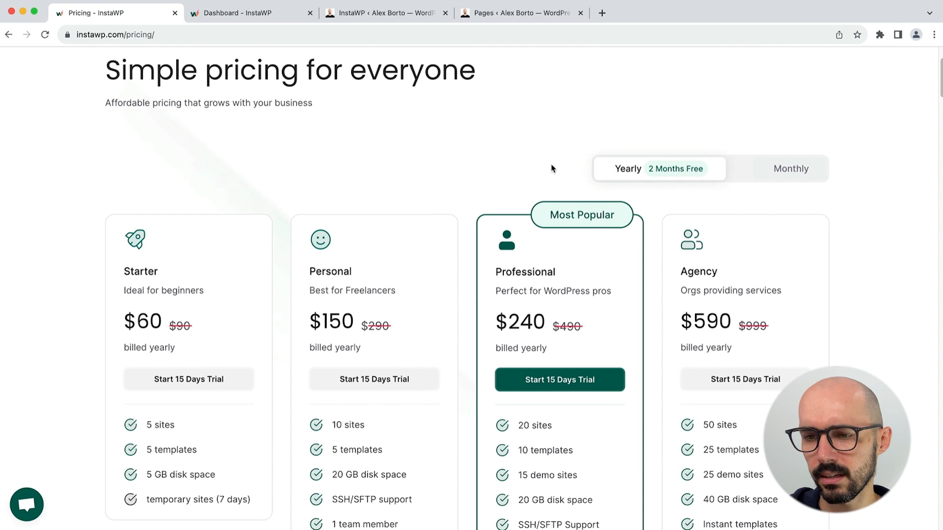
Examine the Professional plan's yearly pricing and included features, highlighting the crossed-out price and the disk space allowance.
scroll(551, 169, down, 3)
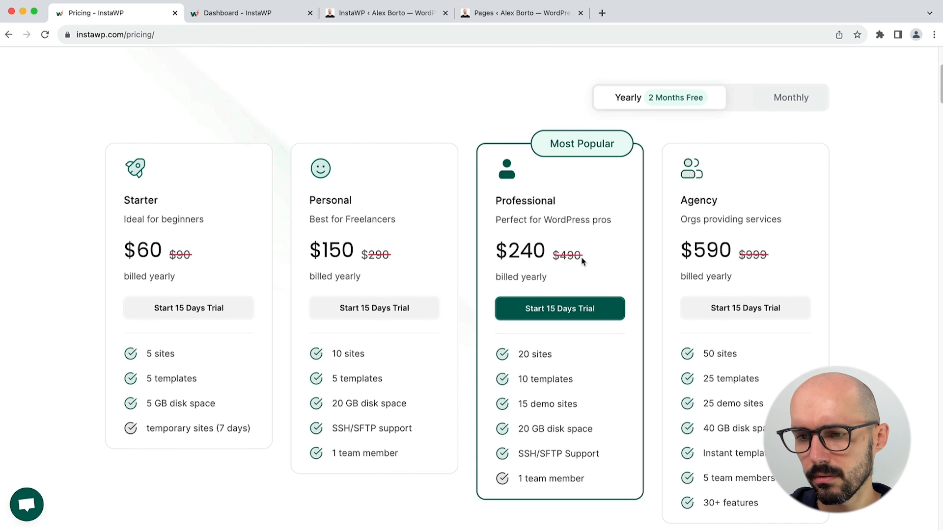
drag(582, 259, 563, 259)
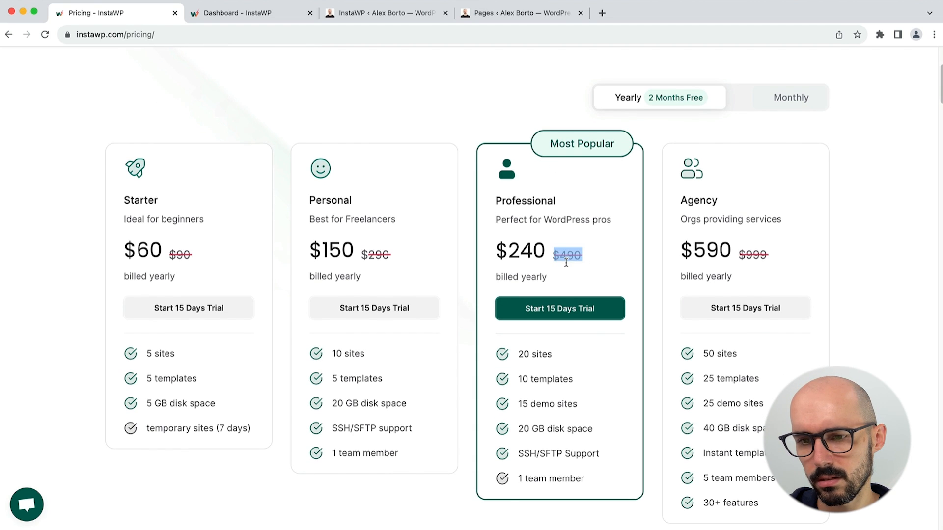
scroll(566, 261, up, 8)
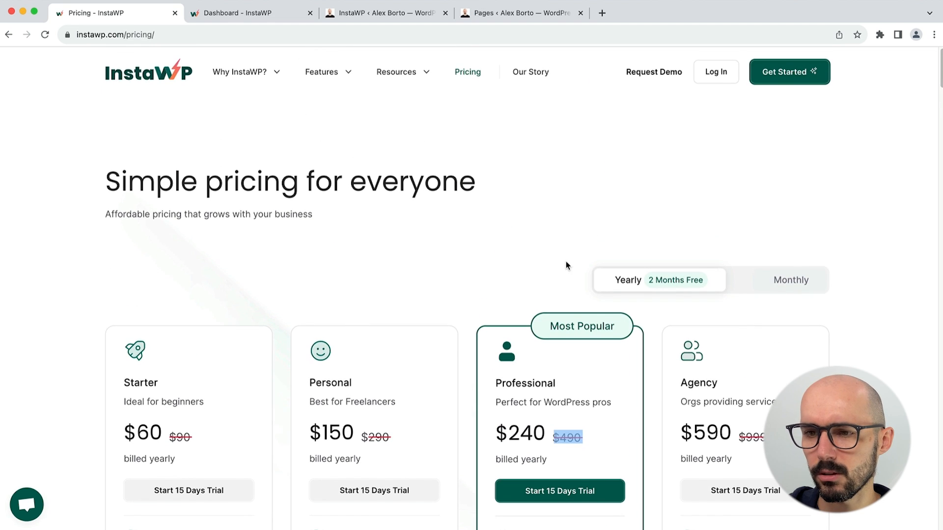
scroll(565, 261, down, 9)
scroll(566, 264, down, 15)
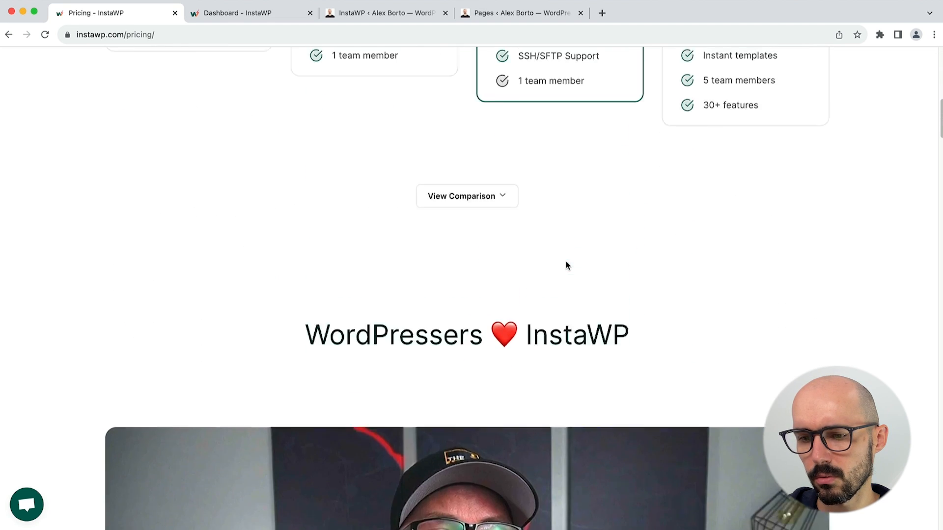
scroll(566, 265, up, 9)
scroll(566, 265, up, 3)
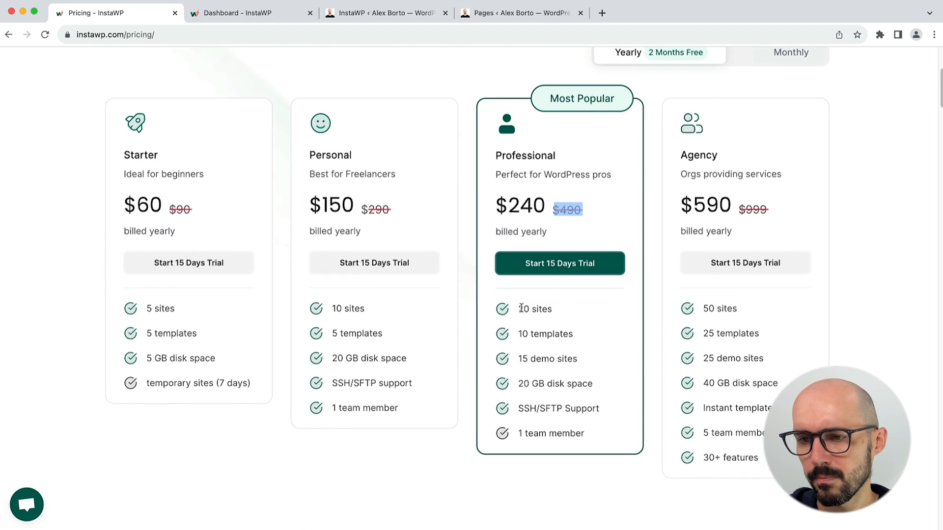
drag(584, 214, 558, 214)
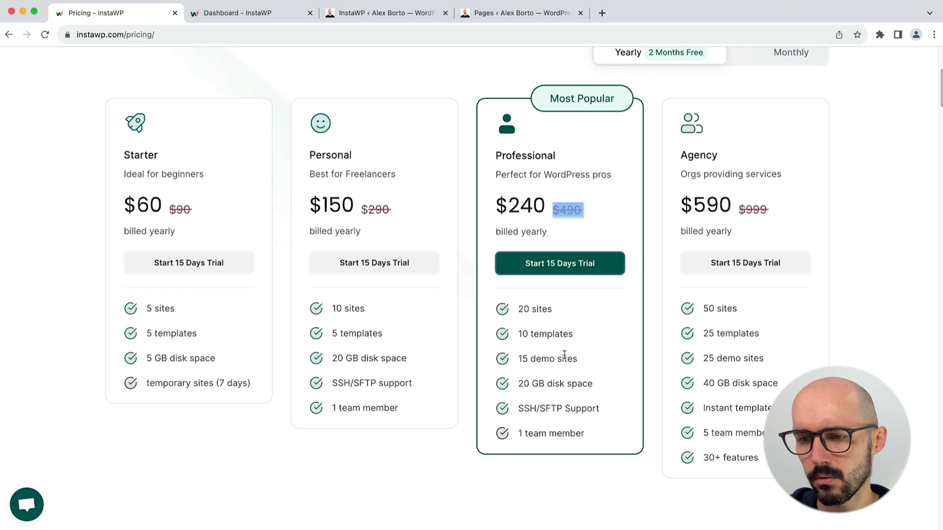
click(528, 396)
drag(584, 384, 517, 384)
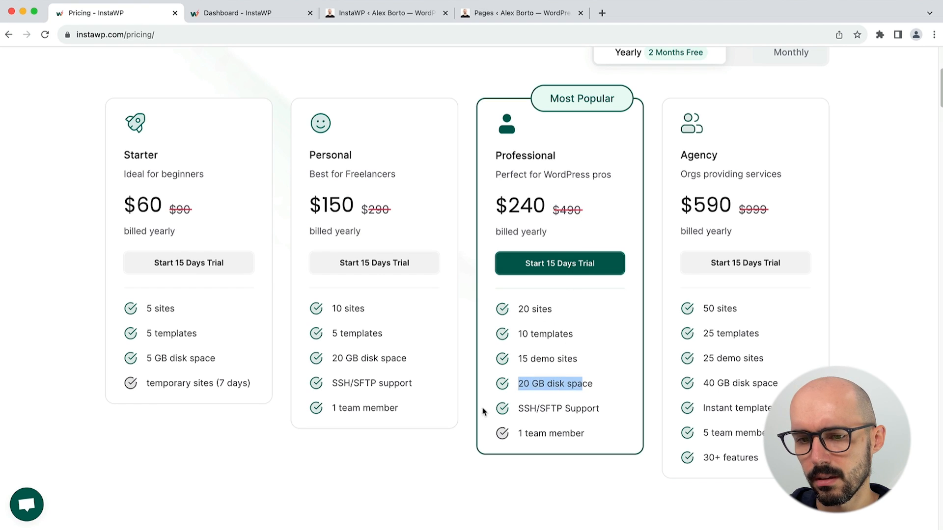
click(400, 459)
Look further down the pricing page for the free plan offer and the active-site limits in the plan comparison table.
scroll(259, 391, down, 5)
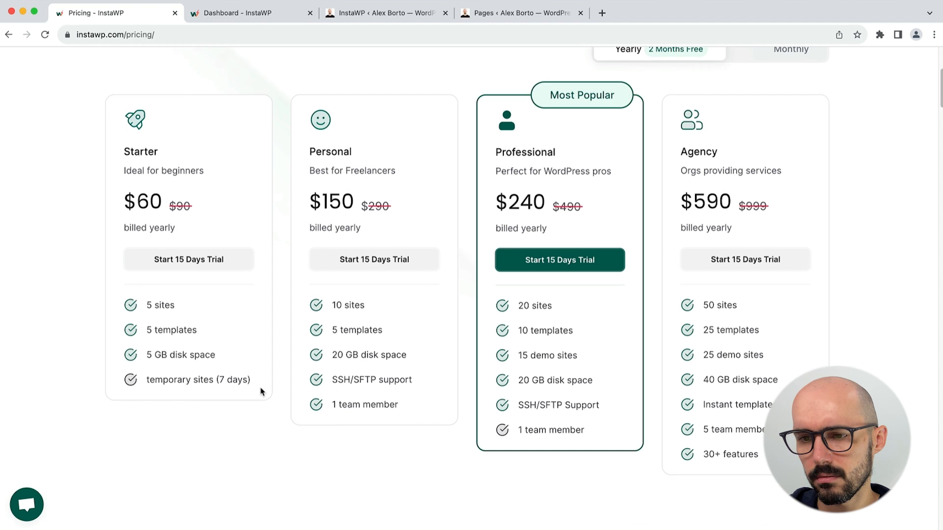
scroll(261, 392, down, 10)
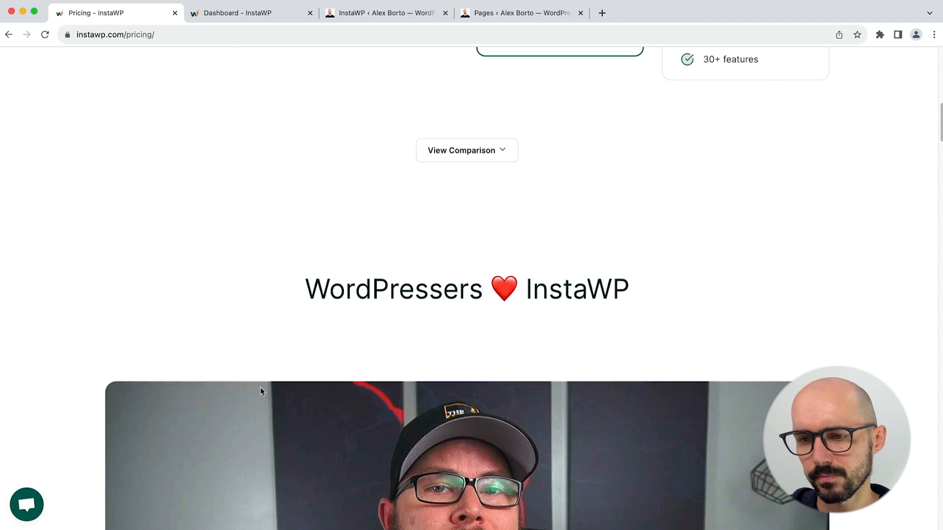
scroll(260, 391, down, 14)
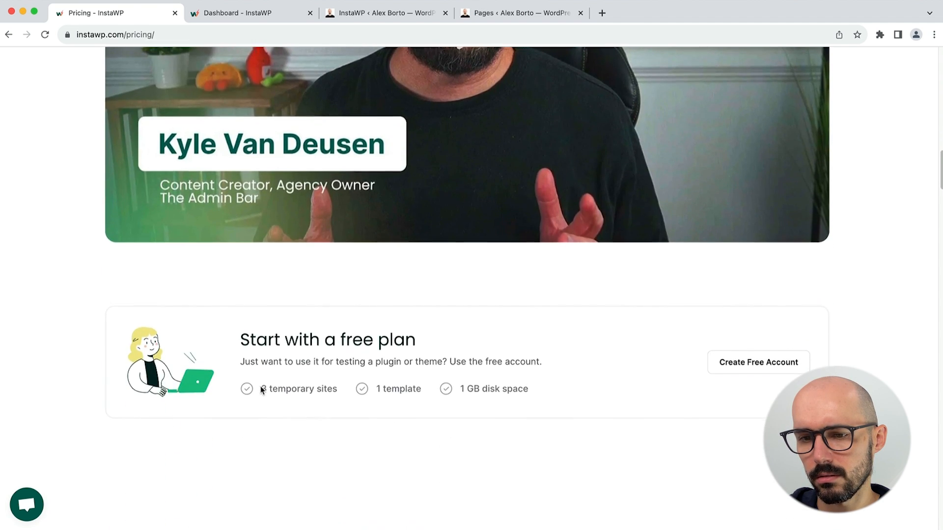
scroll(261, 390, down, 6)
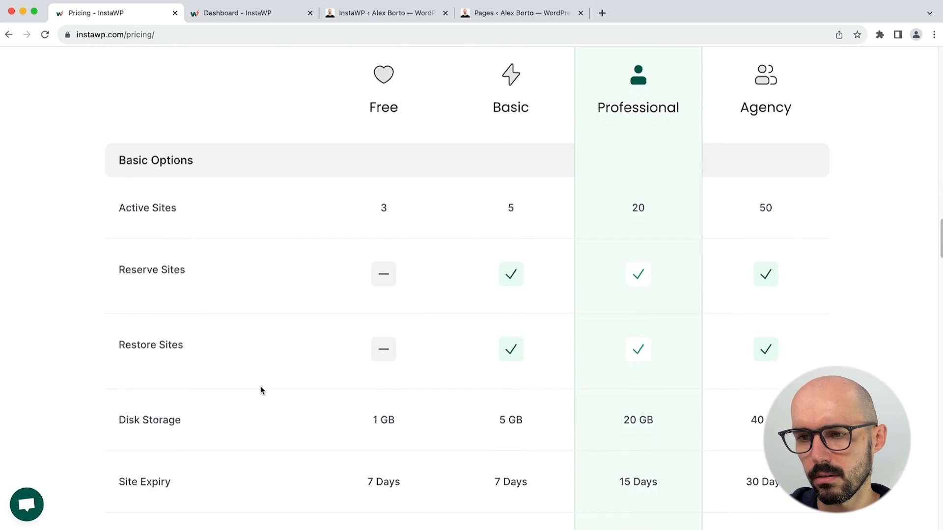
scroll(260, 390, up, 1)
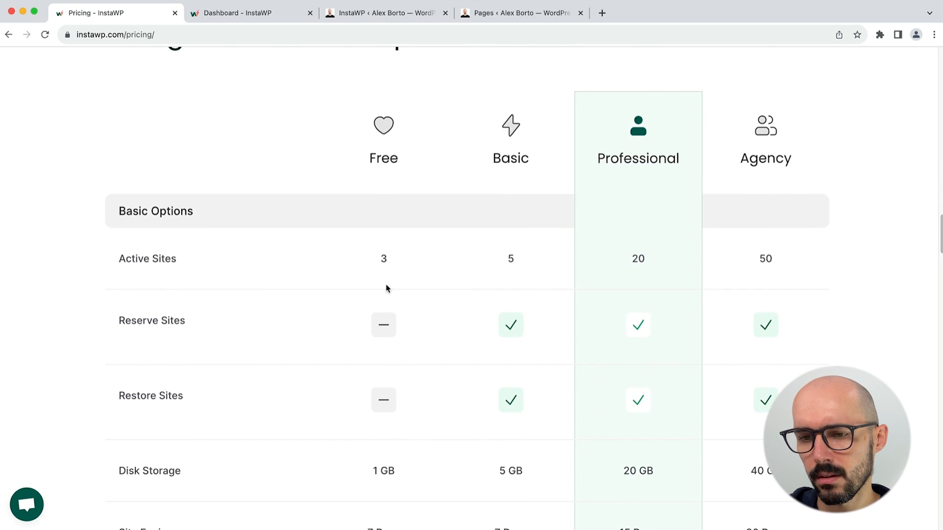
scroll(396, 250, down, 1)
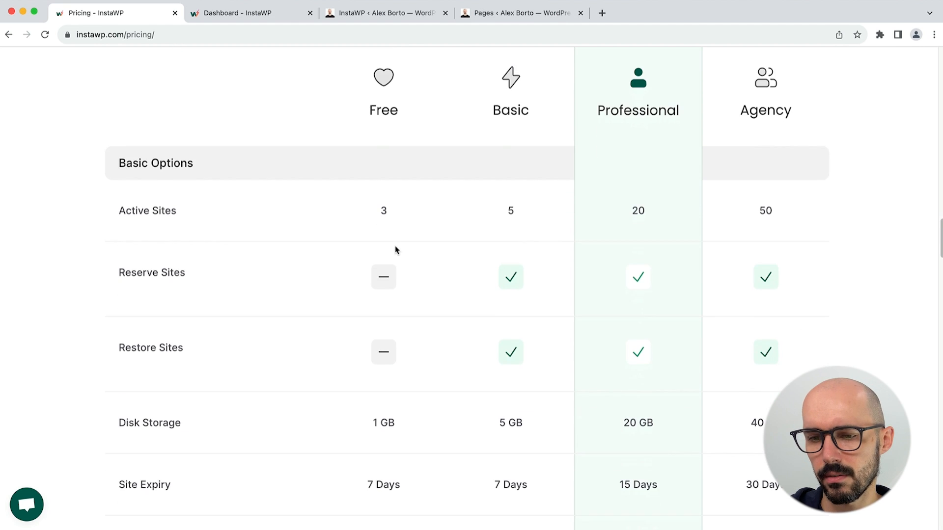
Compare the Site Expiry periods of the Free, Basic, Professional and Agency plans in the comparison table.
drag(399, 483, 363, 486)
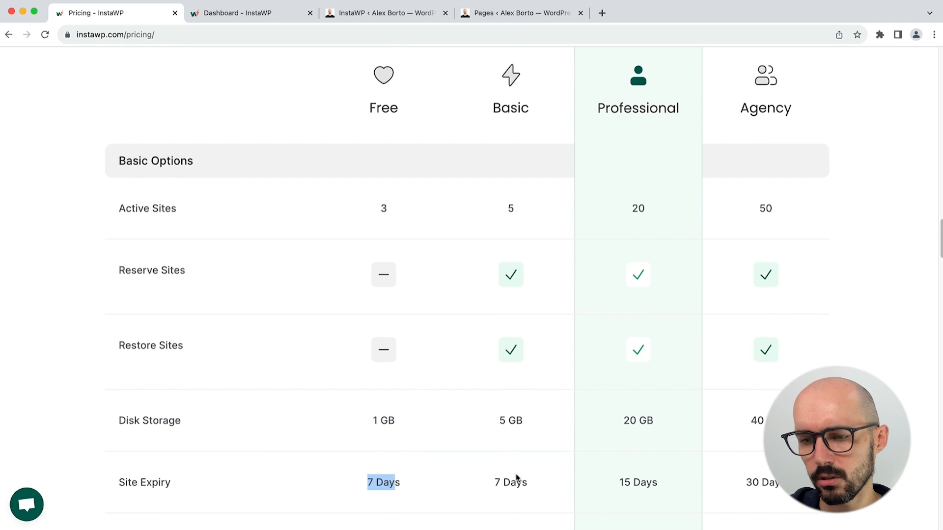
drag(772, 495, 737, 489)
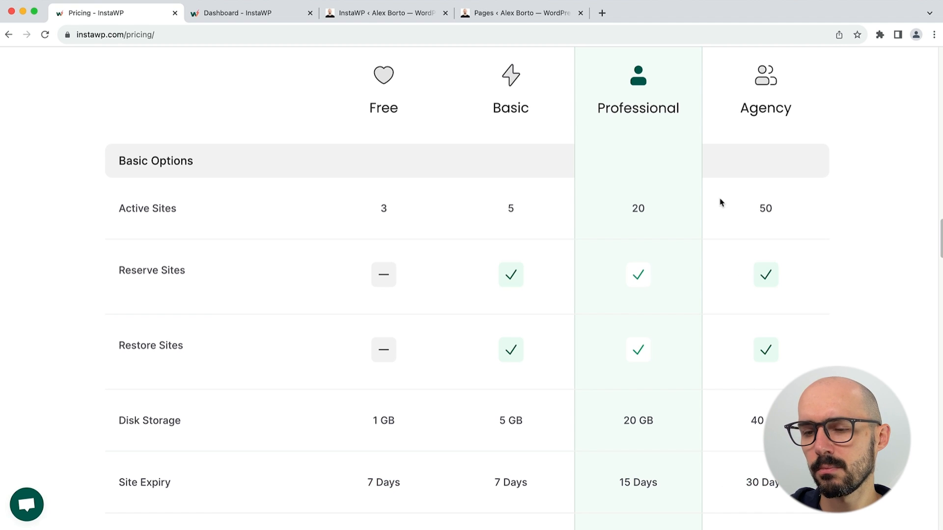
scroll(643, 472, down, 2)
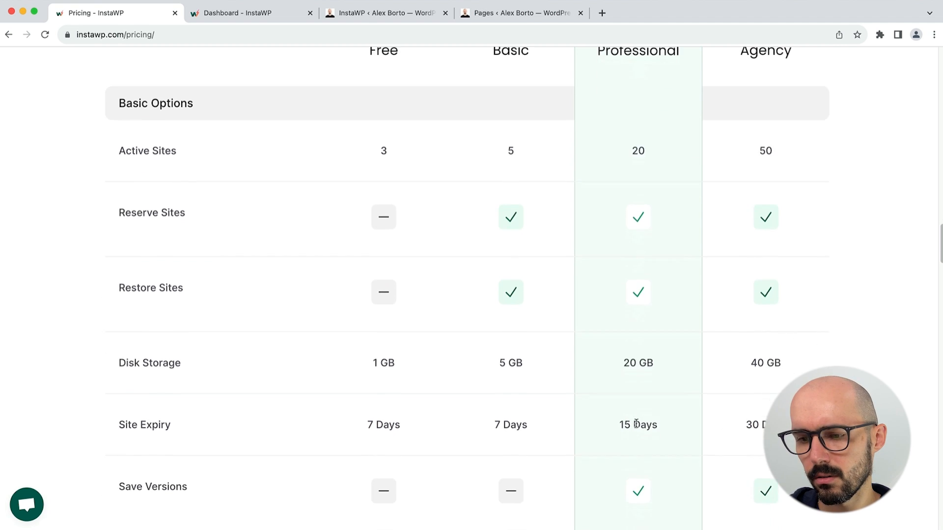
drag(661, 421, 614, 422)
drag(553, 421, 486, 425)
click(511, 422)
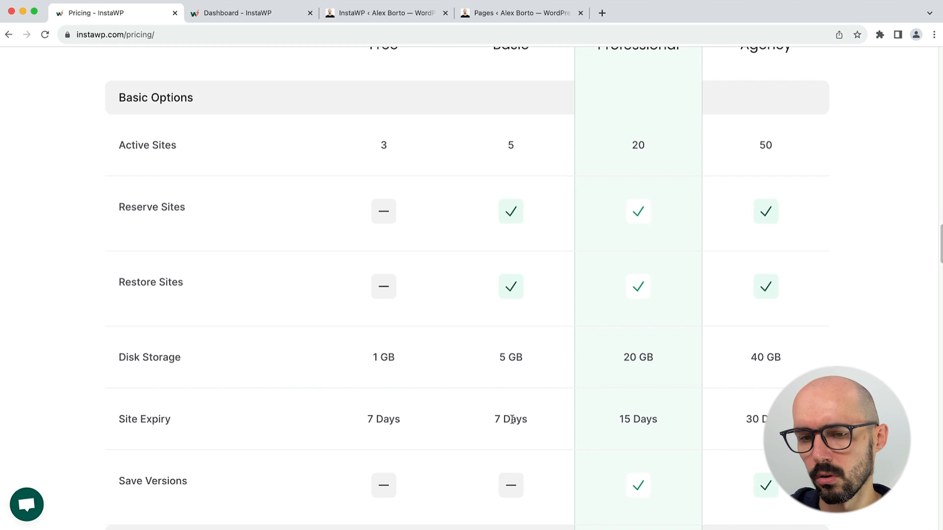
Expand the full plan comparison table and read through its Advance Options section.
scroll(512, 421, down, 3)
scroll(513, 317, down, 5)
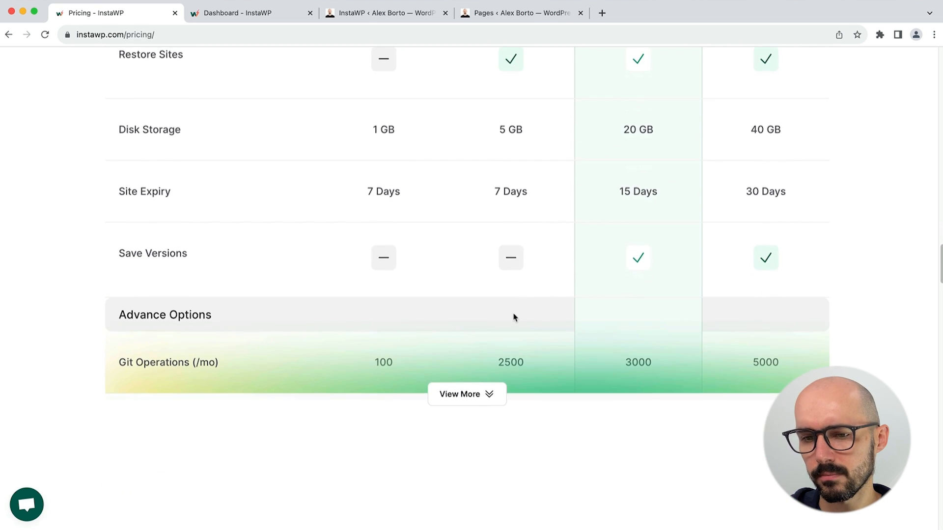
click(465, 349)
scroll(474, 353, down, 8)
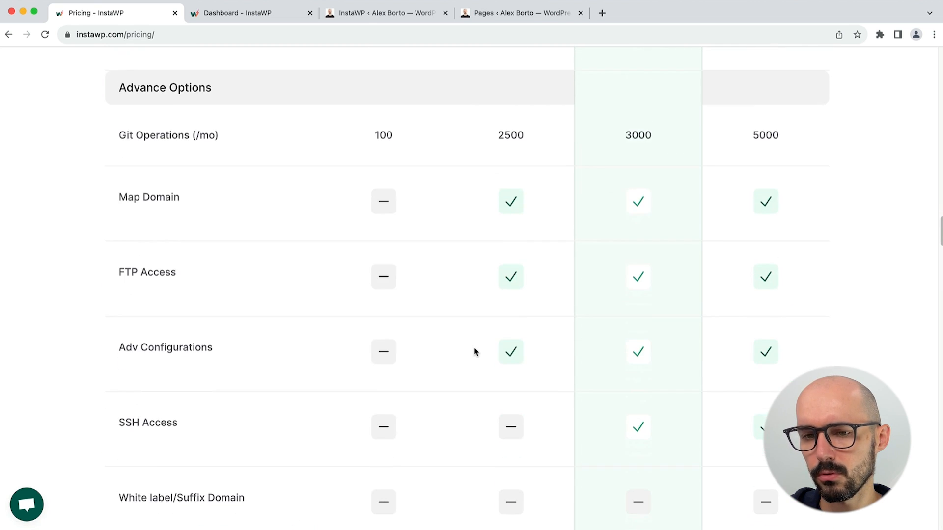
scroll(474, 352, down, 8)
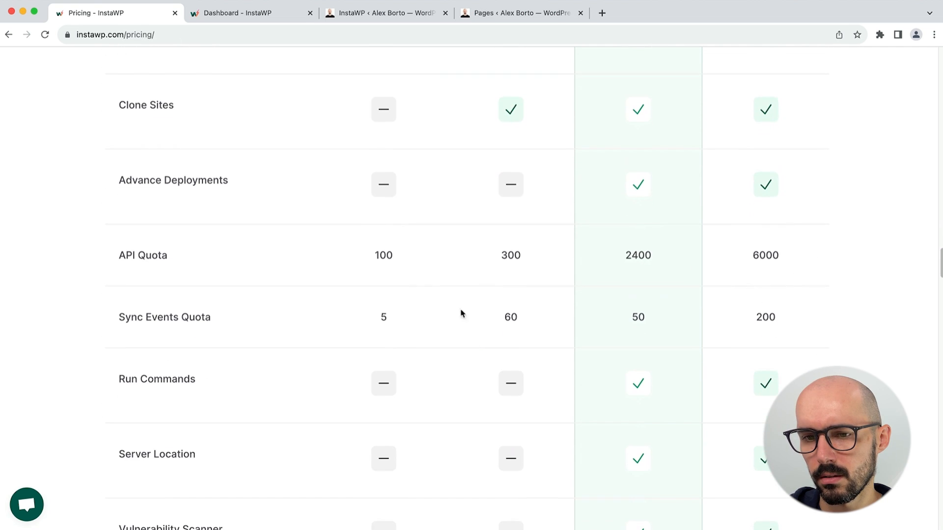
Highlight the API Quota row and examine the remaining Advance Options and the Templates section of the comparison.
scroll(437, 243, down, 3)
drag(170, 143, 112, 145)
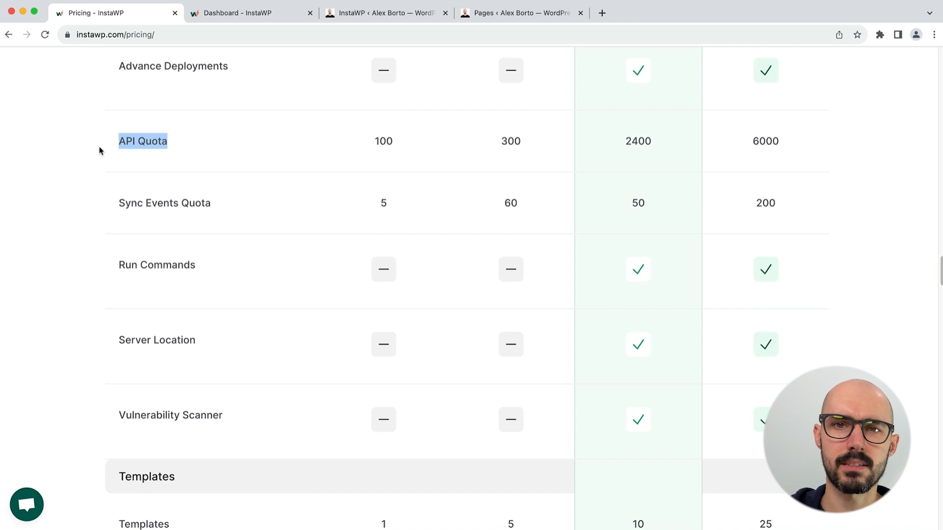
click(430, 156)
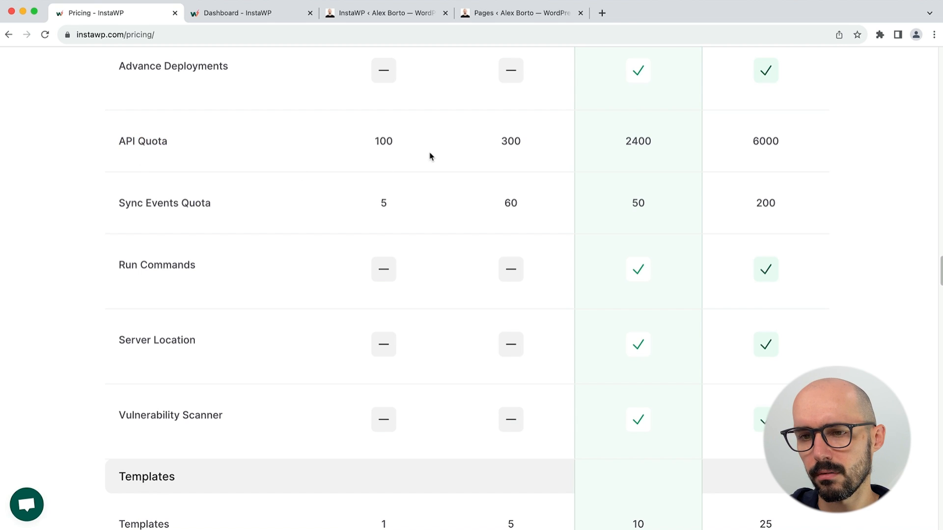
scroll(469, 176, down, 6)
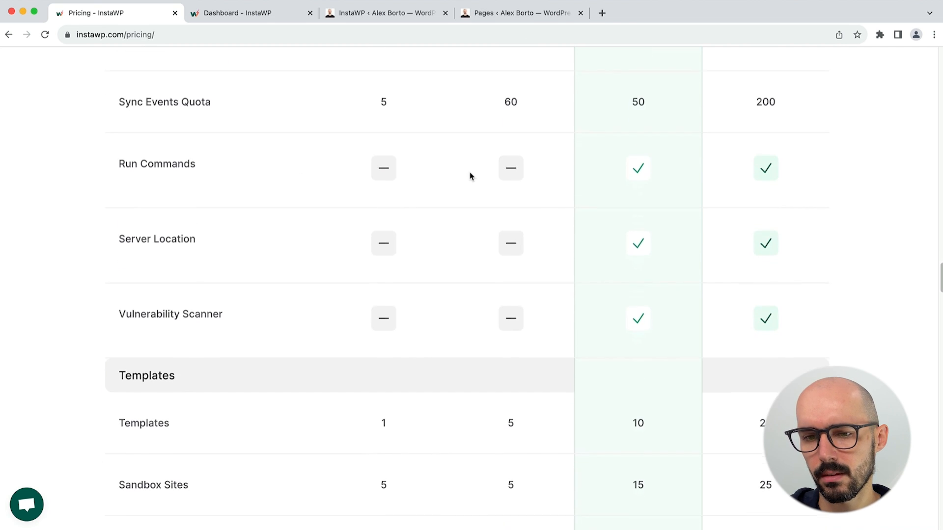
scroll(470, 176, down, 15)
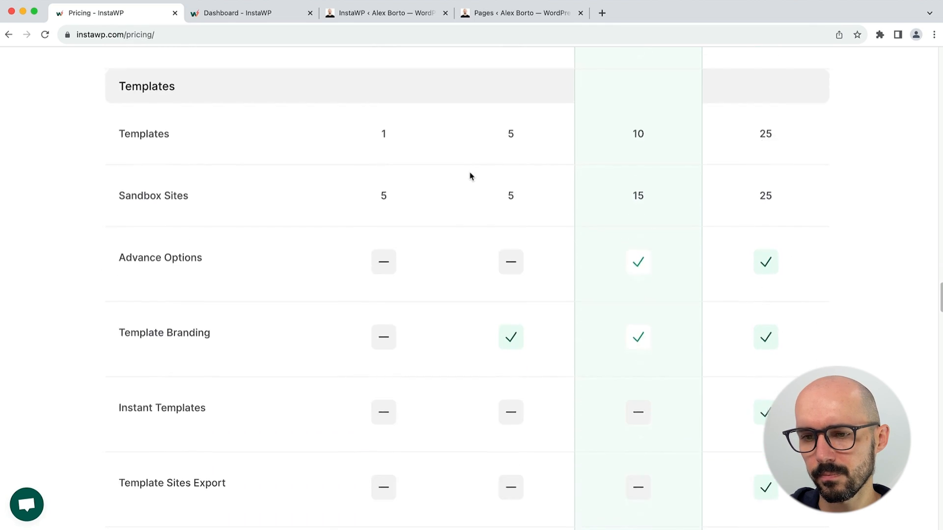